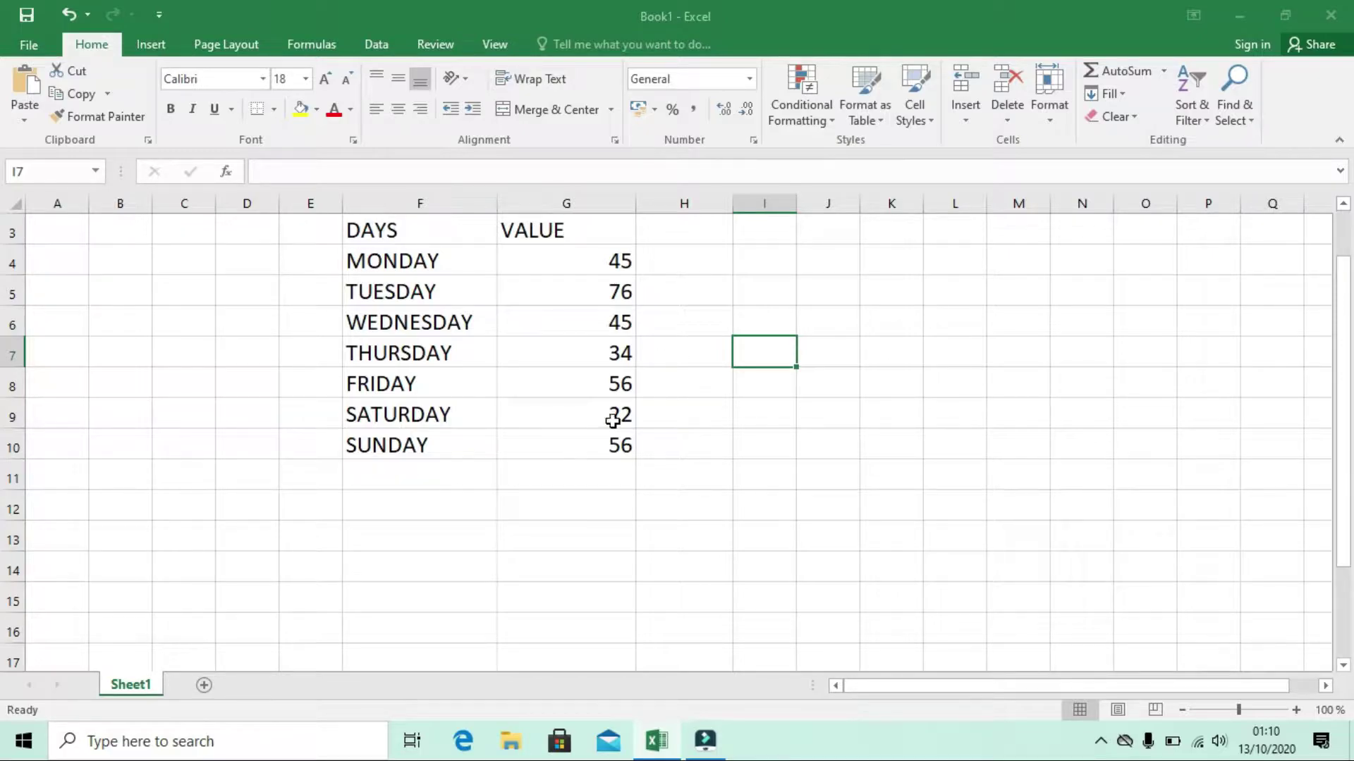
# - Enter the label TOTAL in cell F11, directly below SUNDAY
pyautogui.scroll(1, 598, 404)
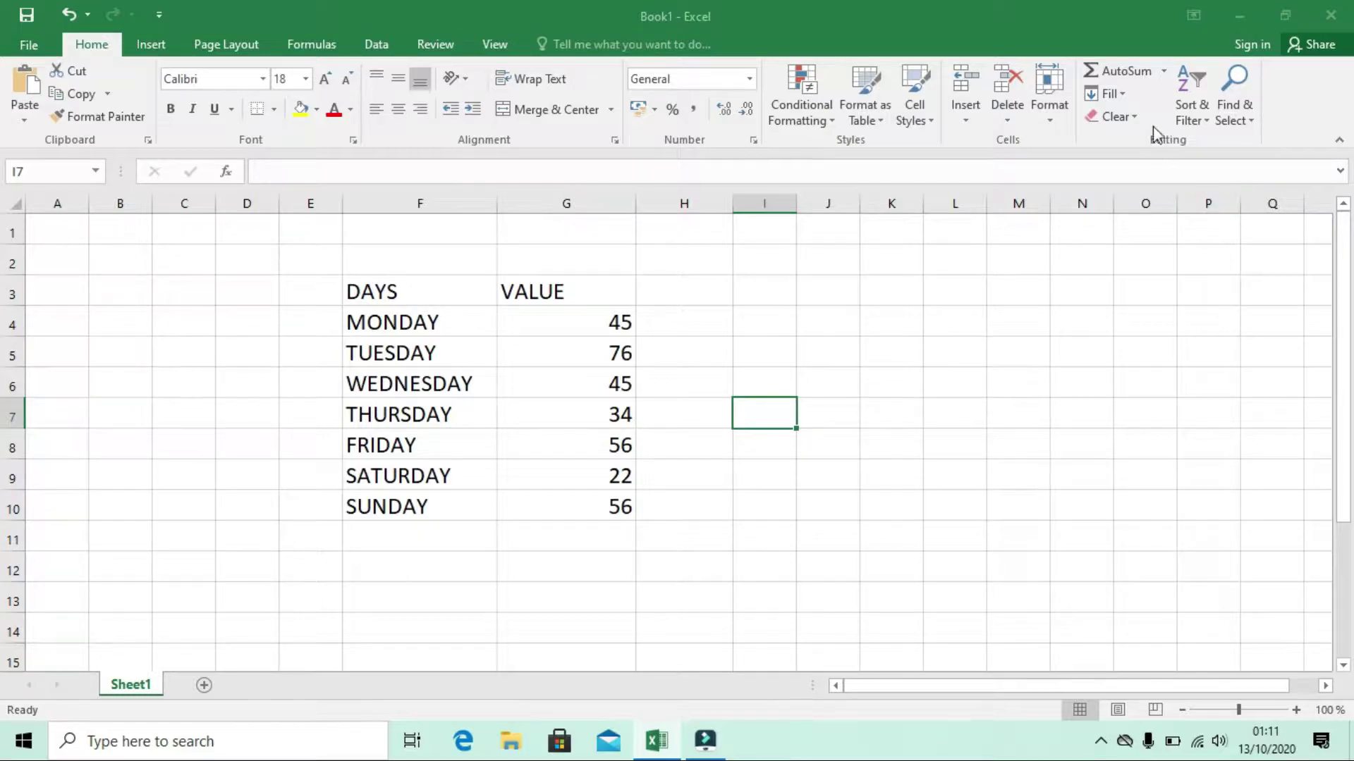
pyautogui.click(1164, 73)
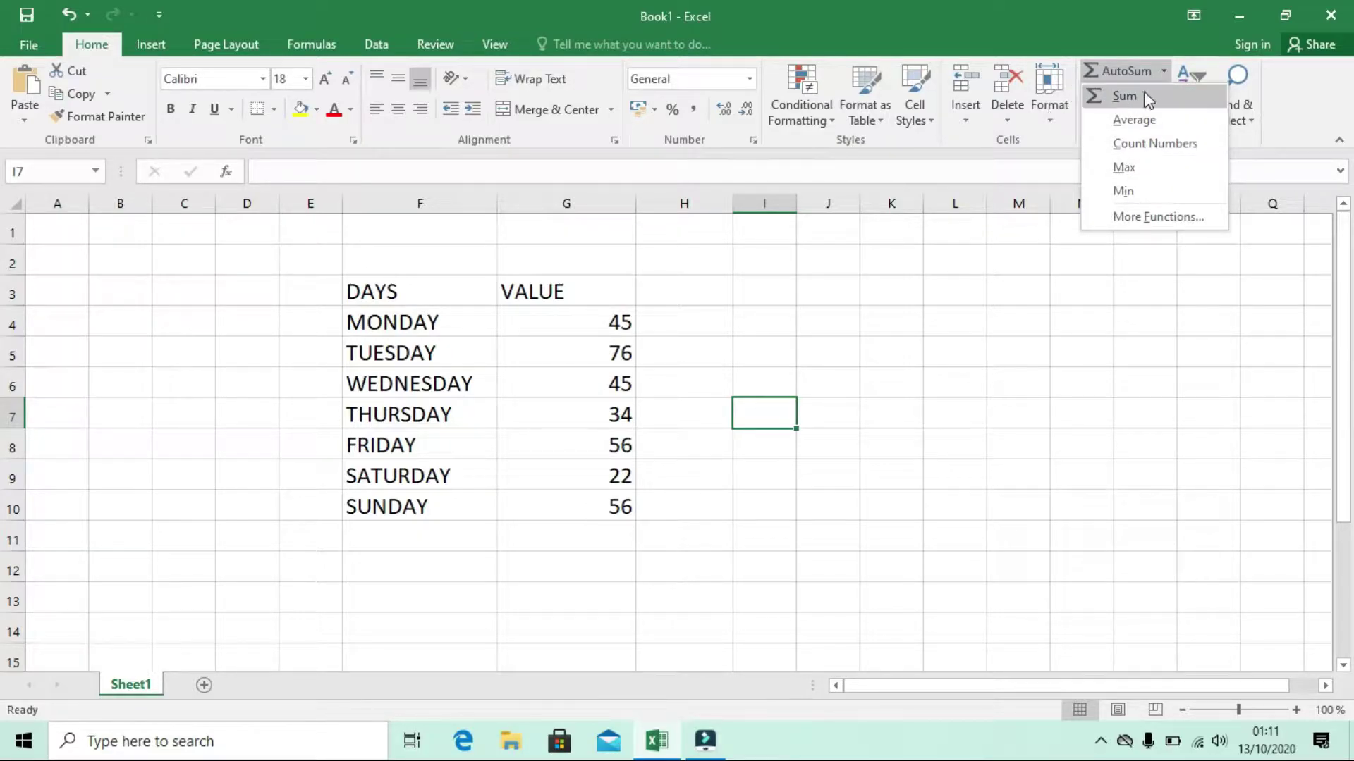
pyautogui.click(431, 539)
pyautogui.click(431, 538)
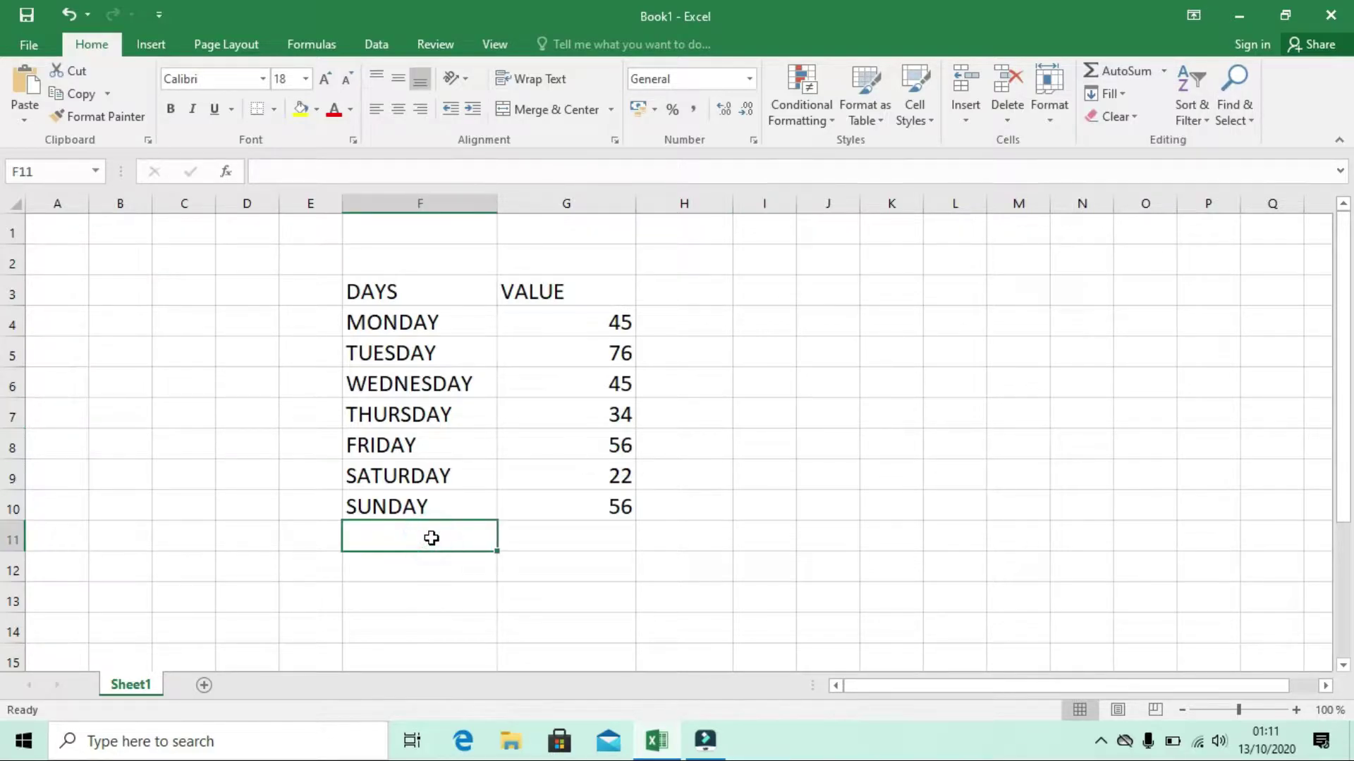
pyautogui.write('TOTAL')
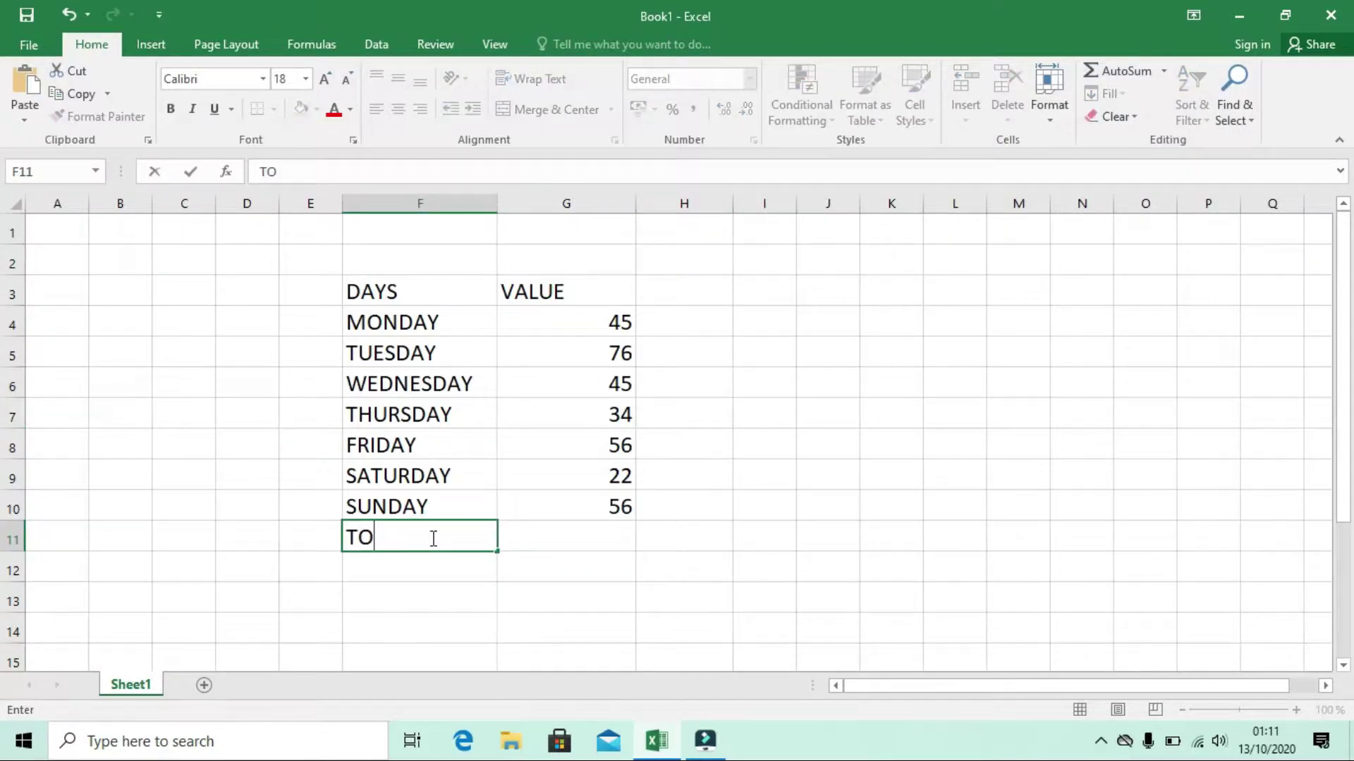
# - Total the Monday to Sunday values in cell G11 with an AutoSum SUM formula over G4:G10
pyautogui.click(566, 541)
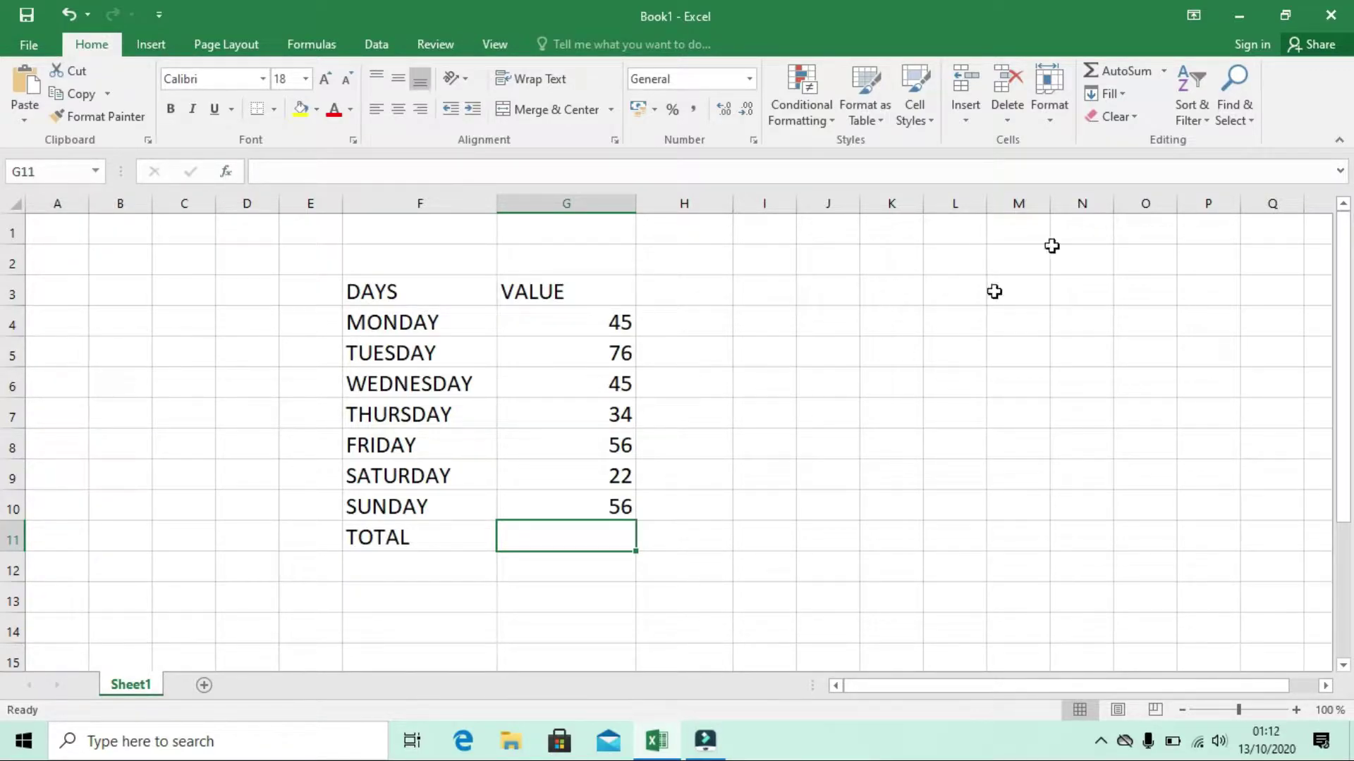
pyautogui.click(1163, 73)
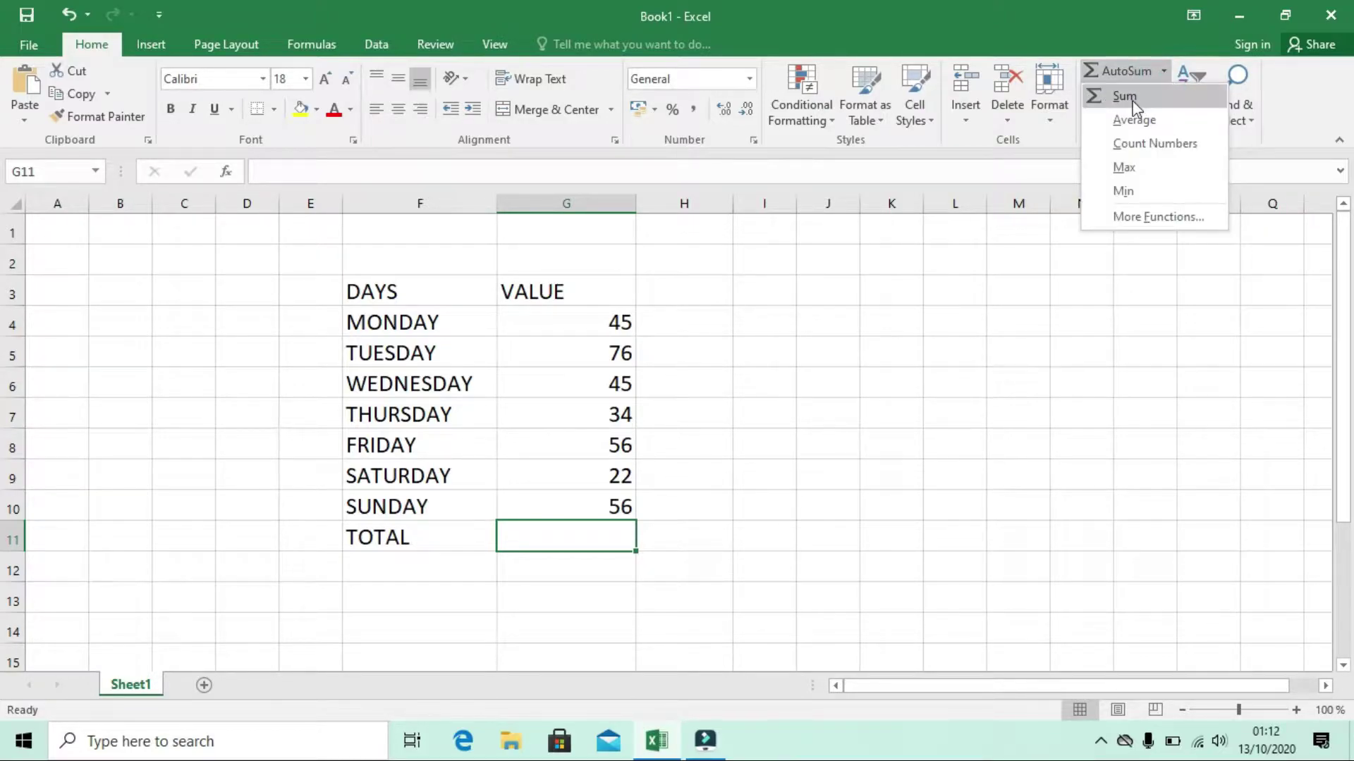
pyautogui.click(1128, 96)
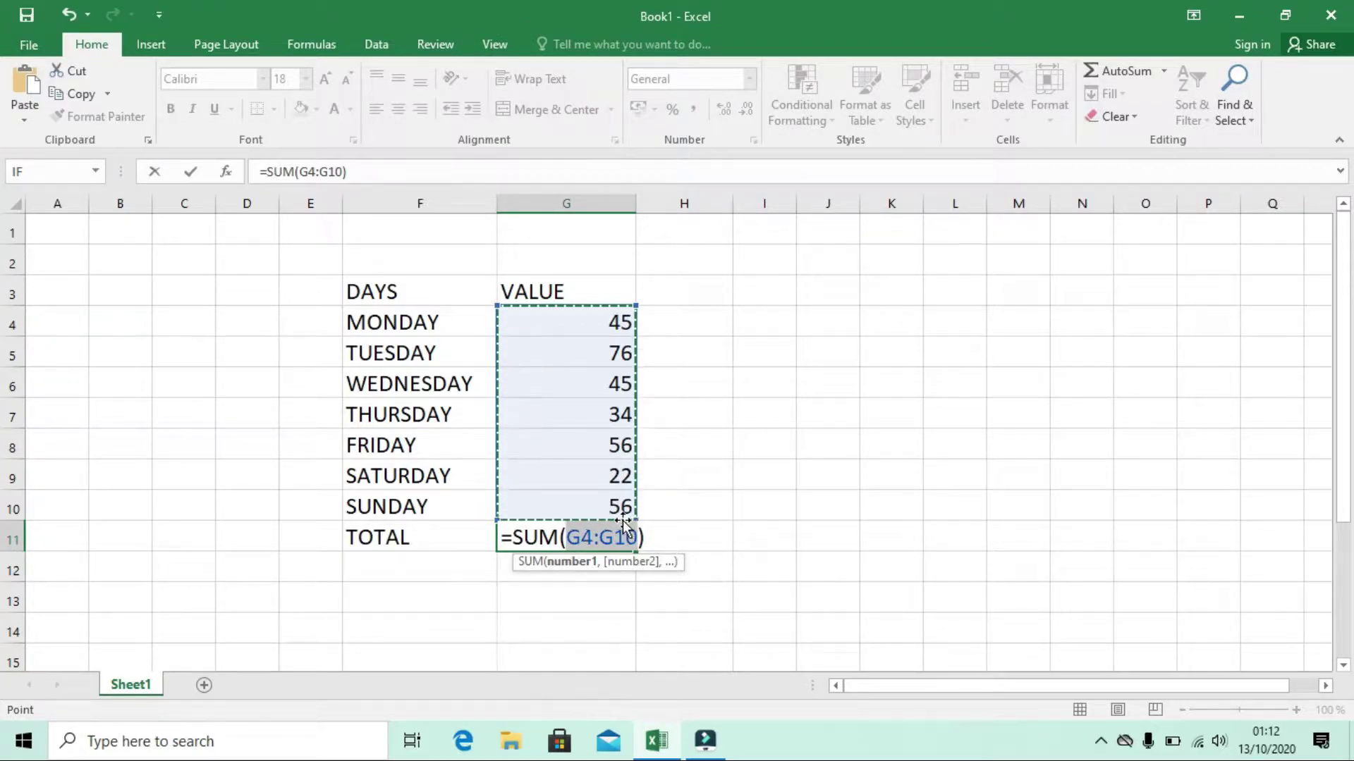
pyautogui.click(557, 341)
pyautogui.moveTo(550, 407); pyautogui.dragTo(568, 368)
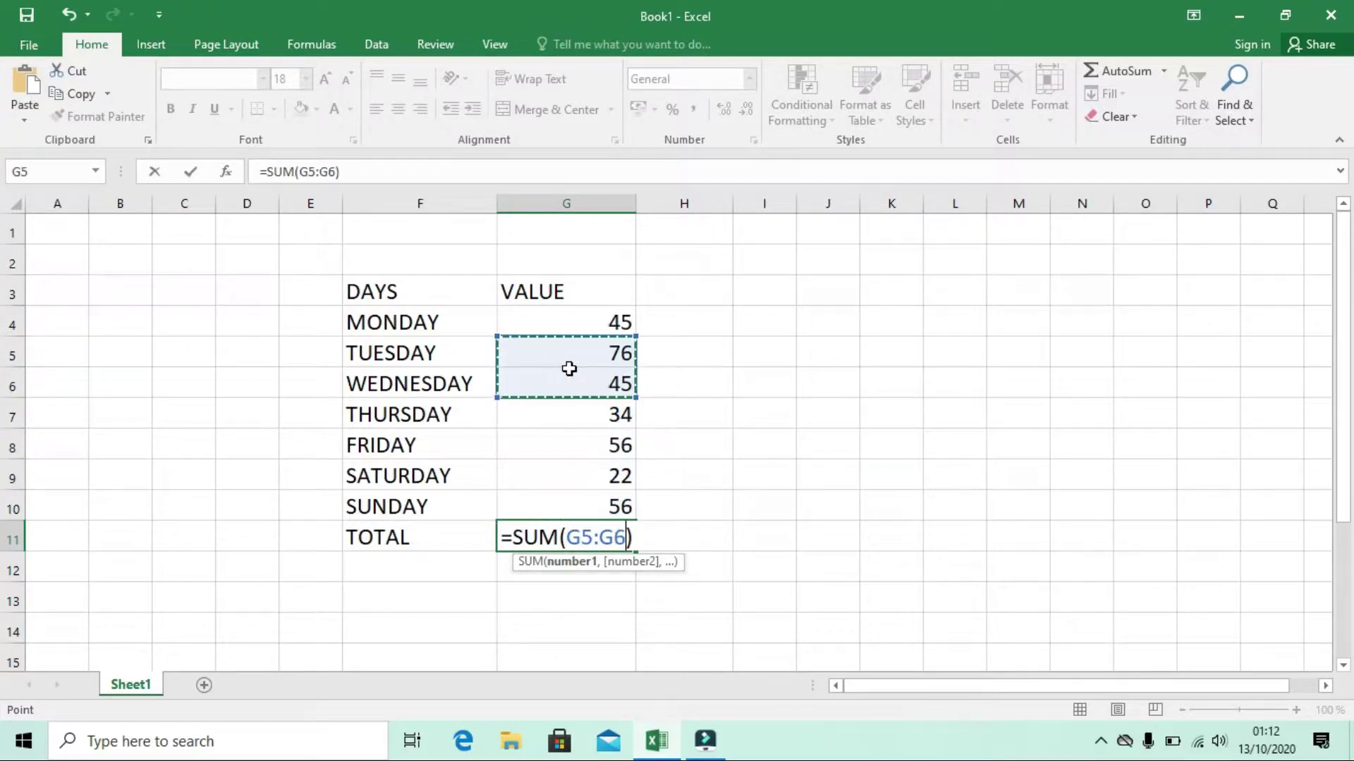
pyautogui.click(609, 329)
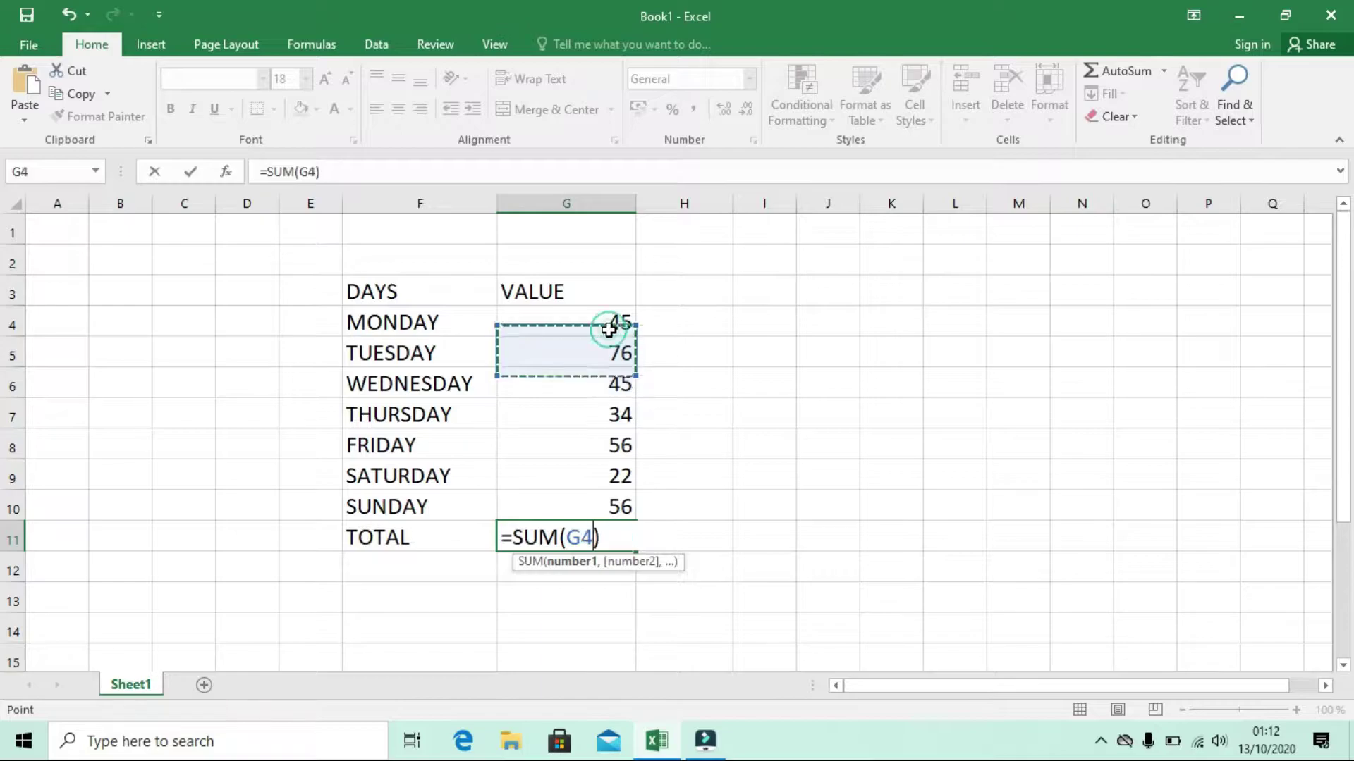
pyautogui.click(593, 537)
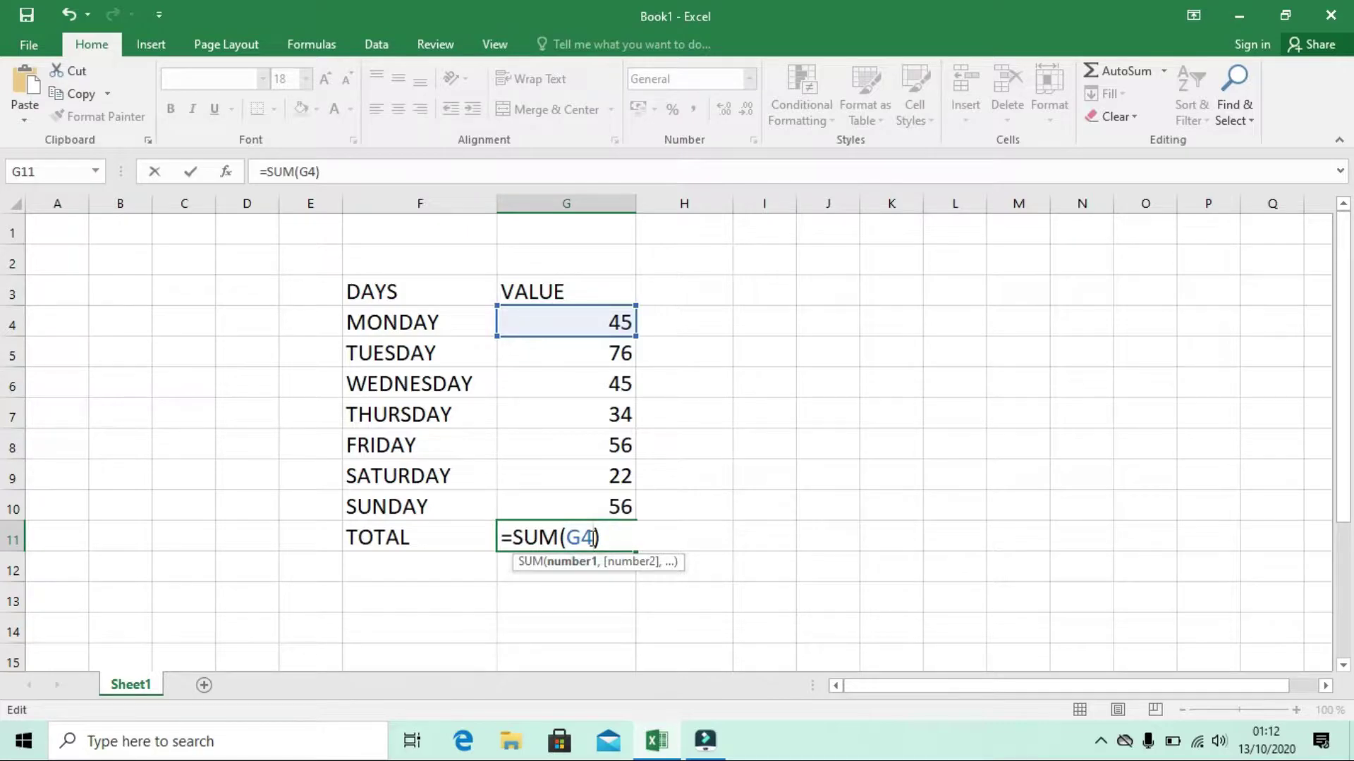
pyautogui.write(':G')
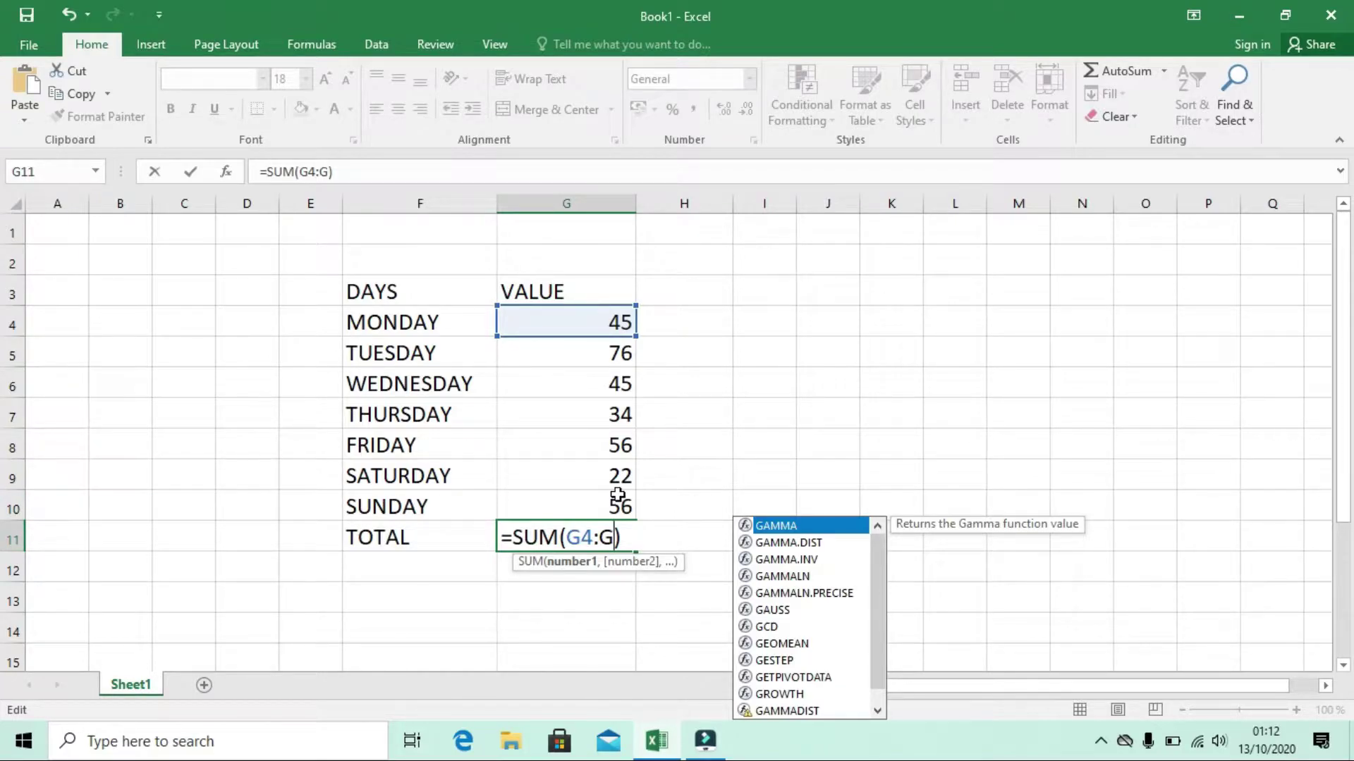
pyautogui.write('10')
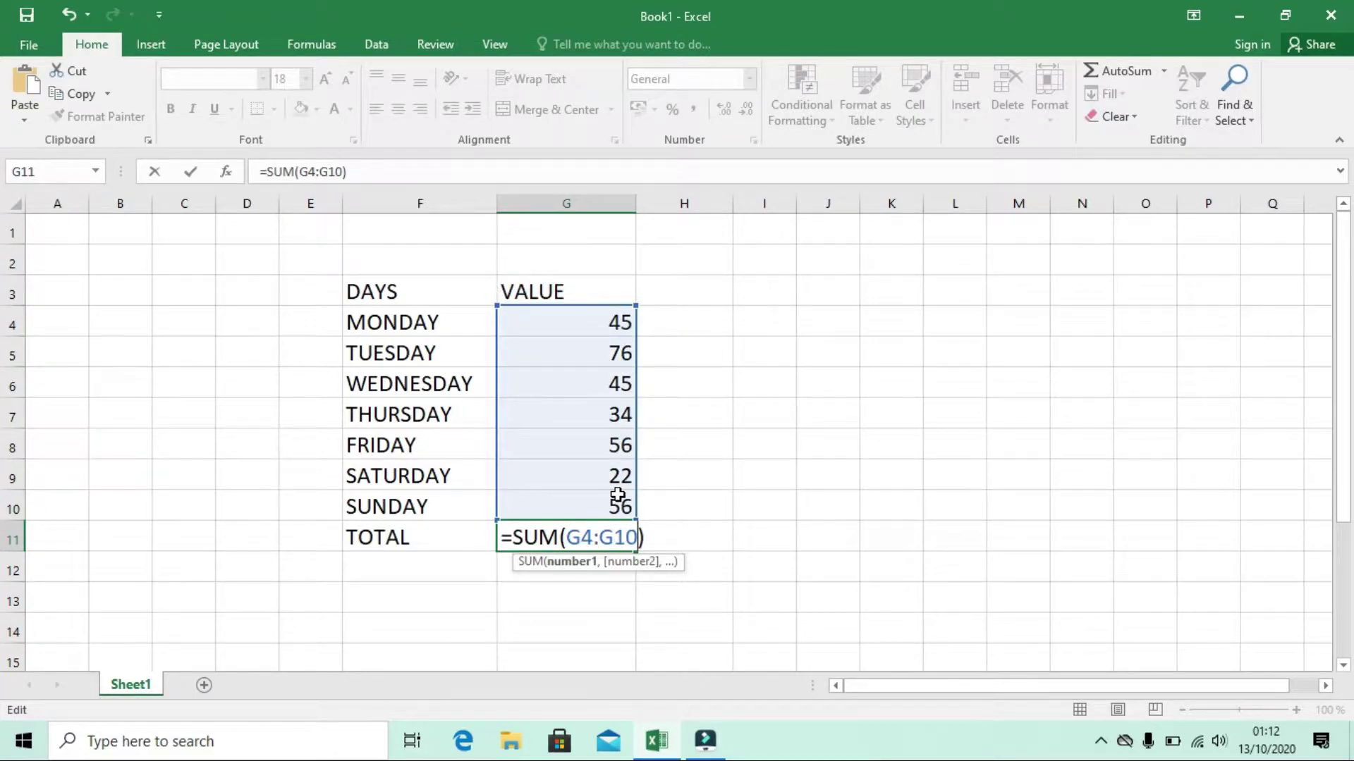
pyautogui.press('Return')
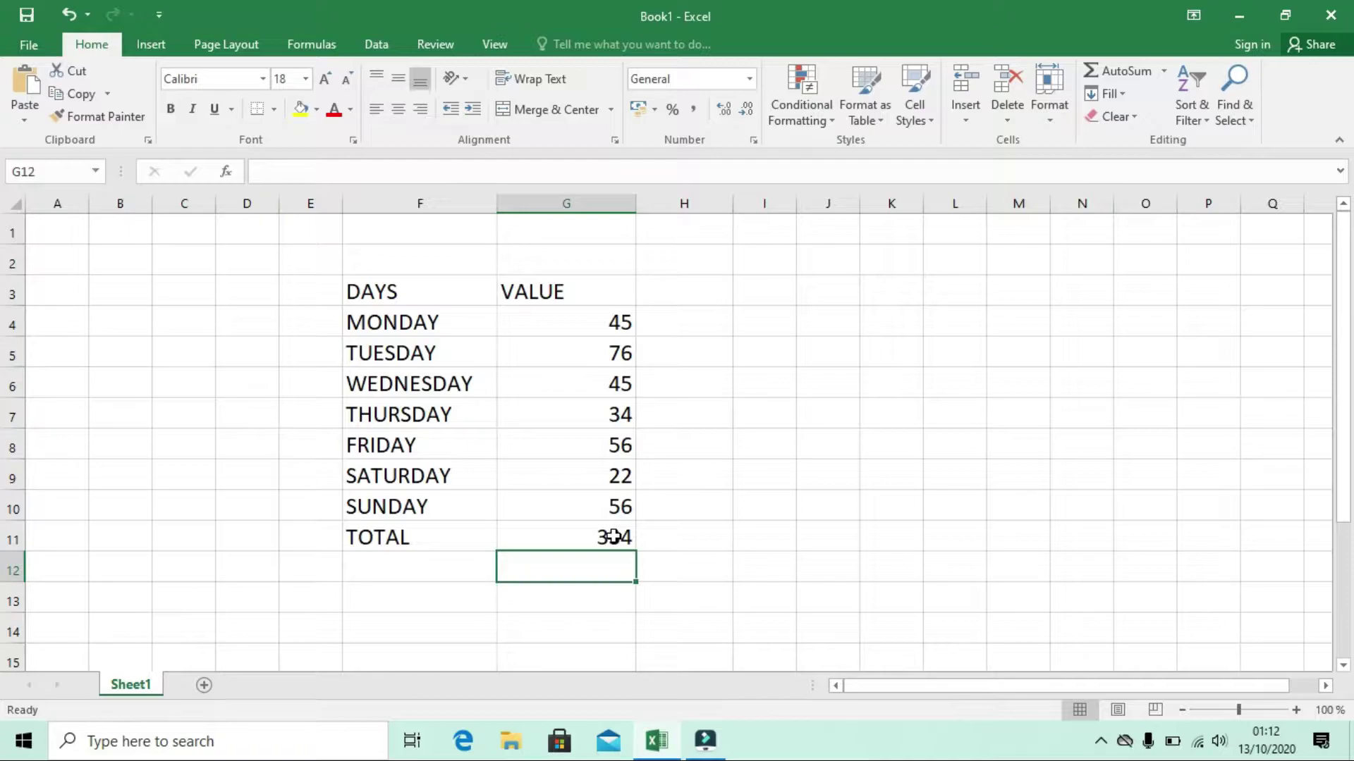
# - Label cell F12 AV and calculate the average of G4:G10 in G12, leaving the TOTAL row out of the range
pyautogui.click(420, 564)
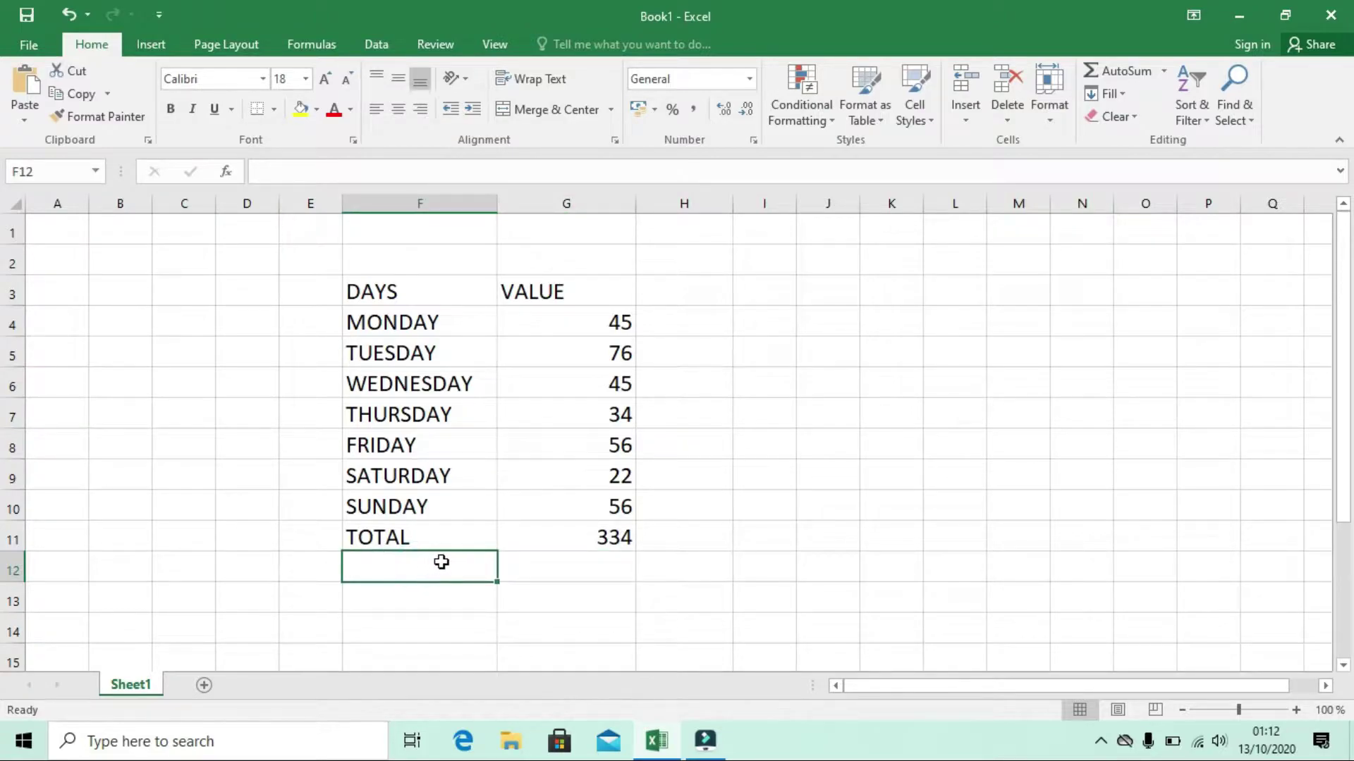
pyautogui.write('AV')
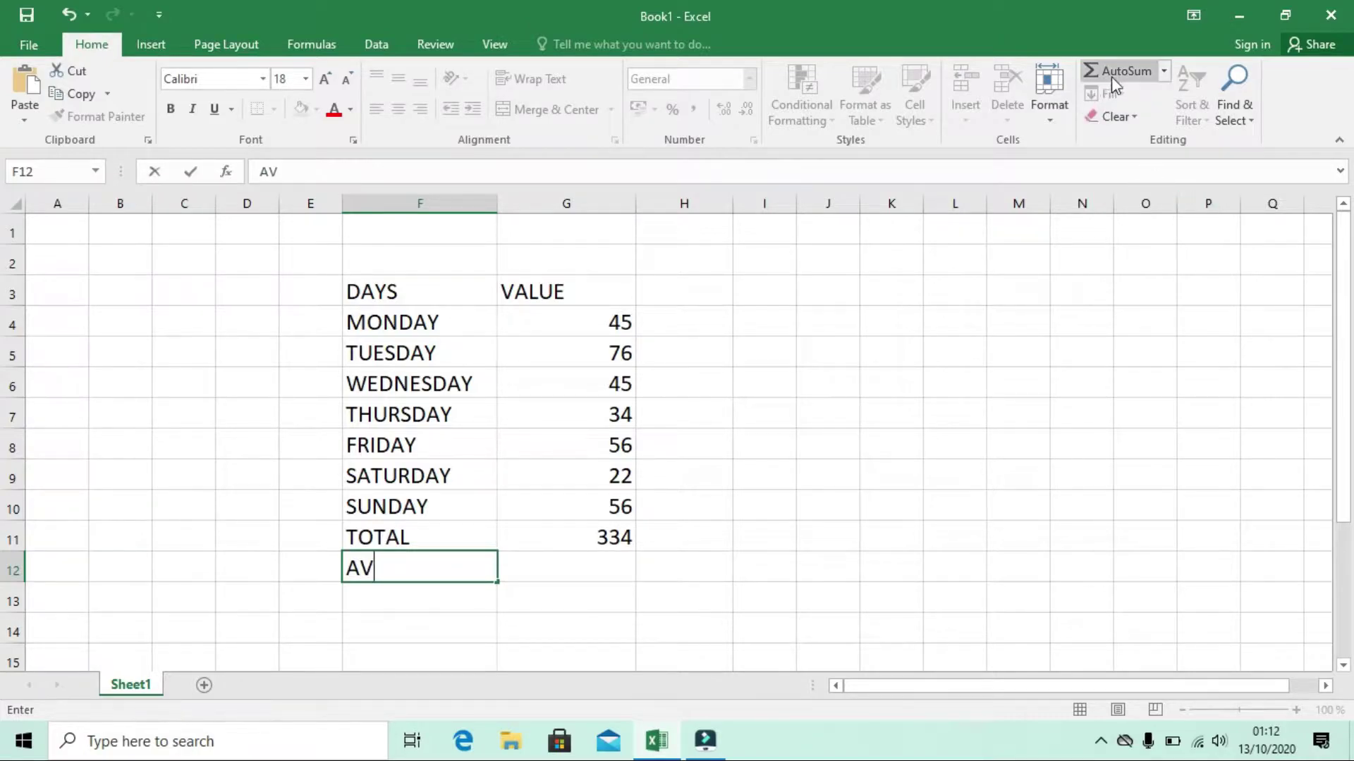
pyautogui.click(568, 570)
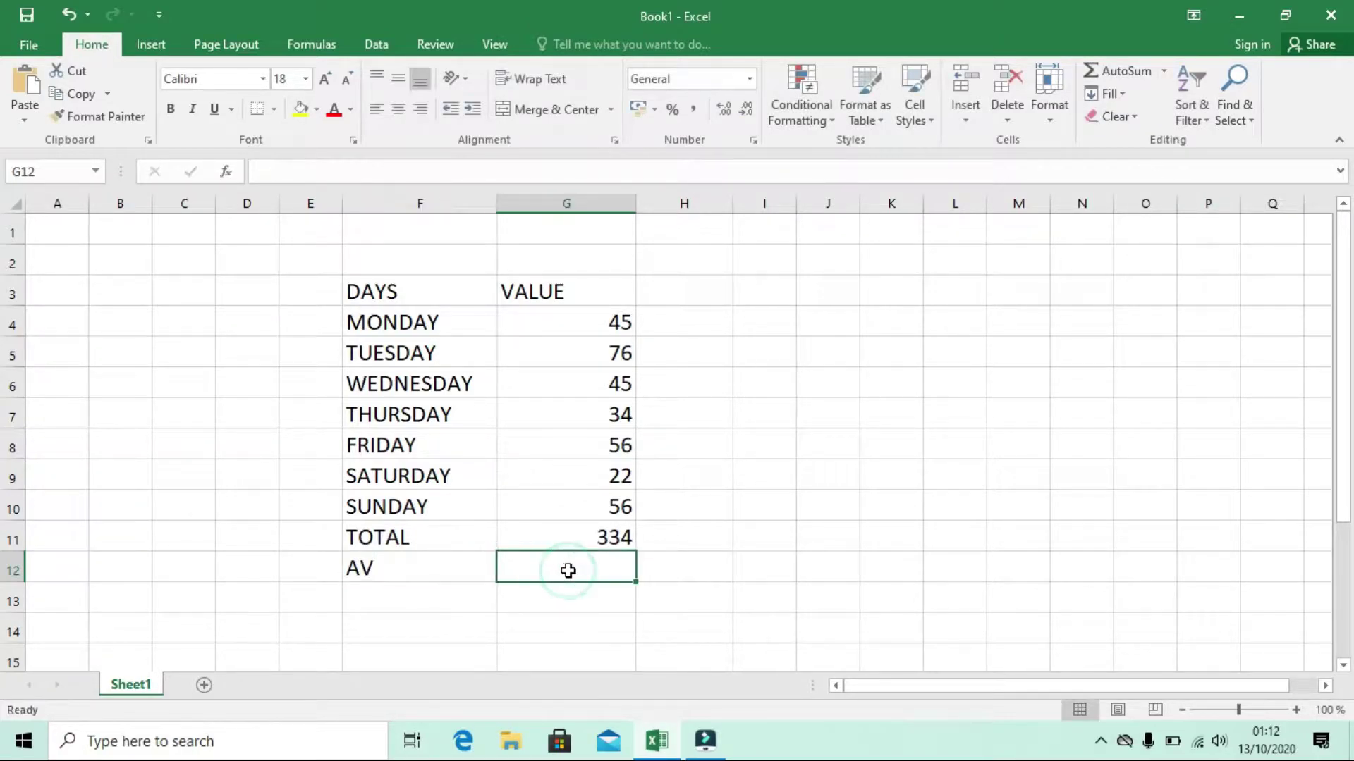
pyautogui.click(1164, 72)
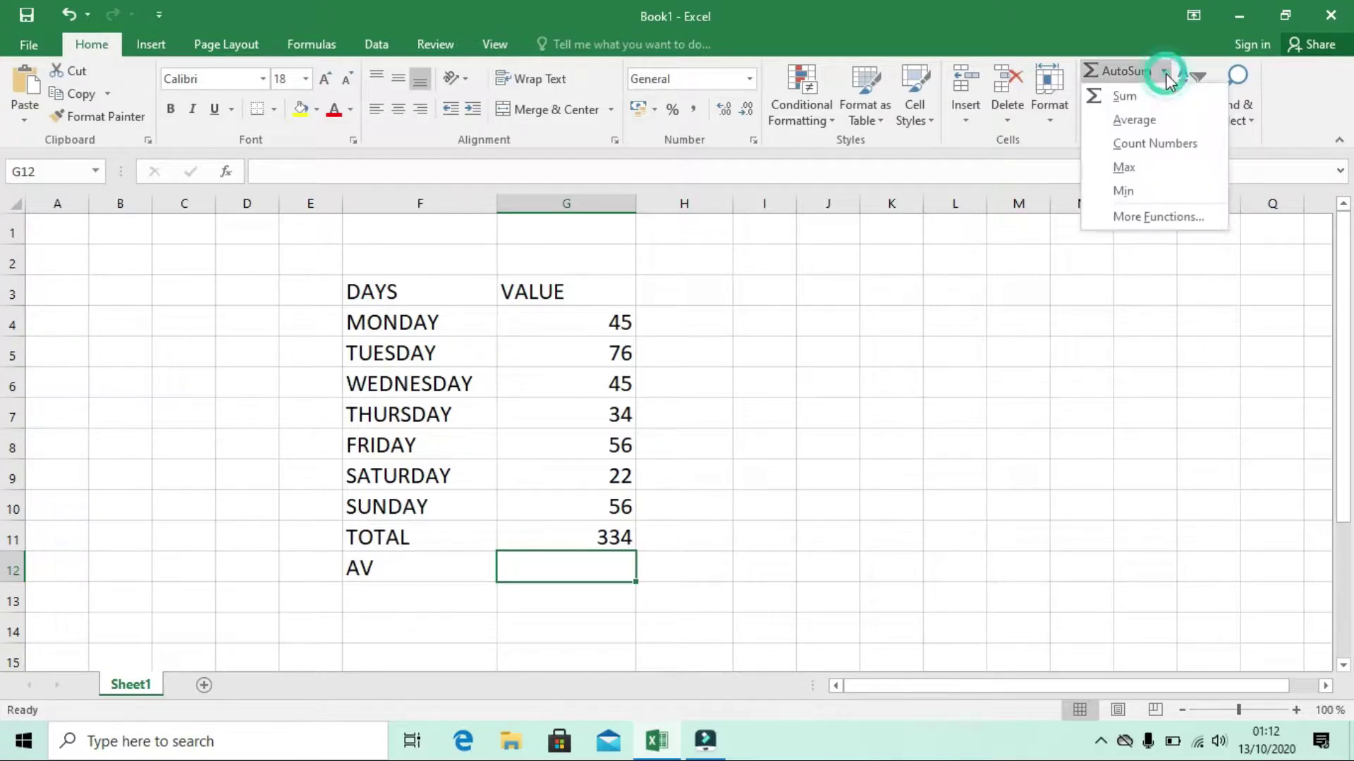
pyautogui.click(1160, 120)
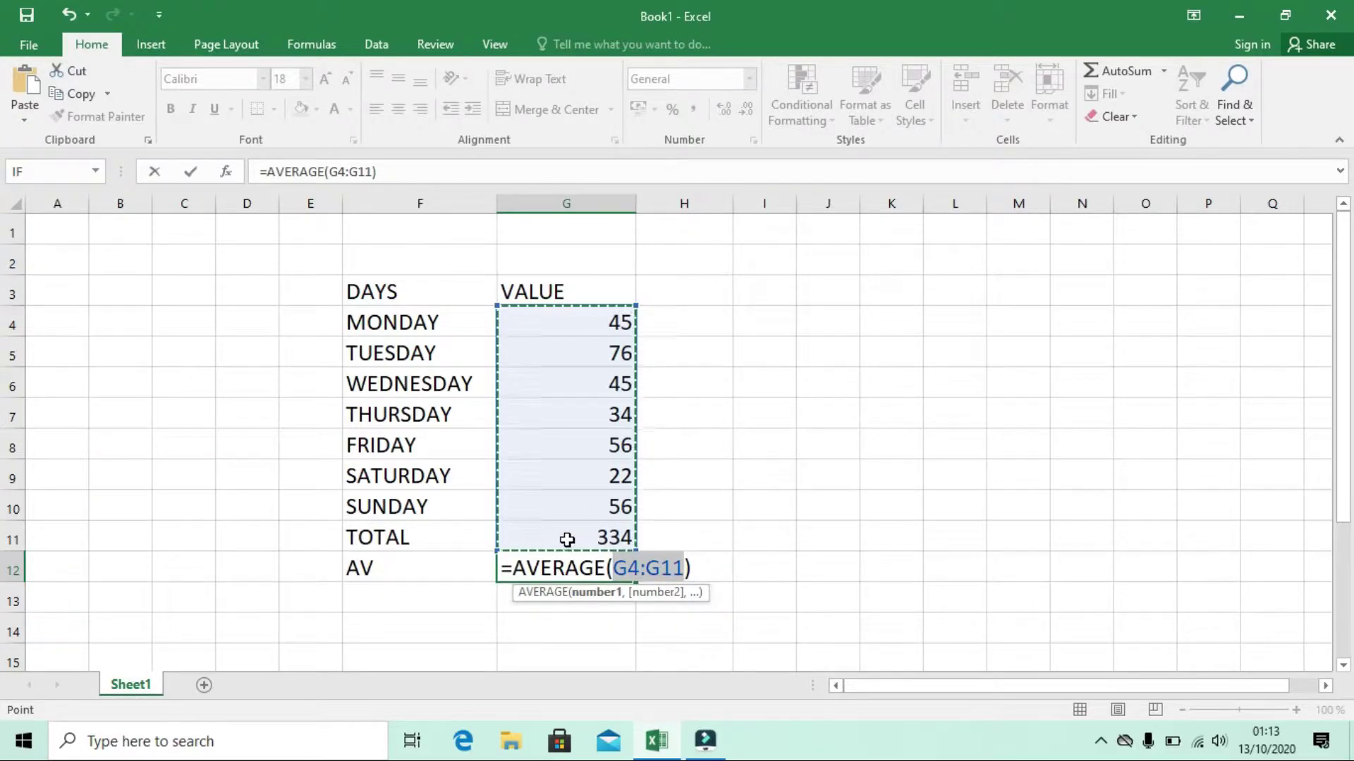
pyautogui.click(684, 568)
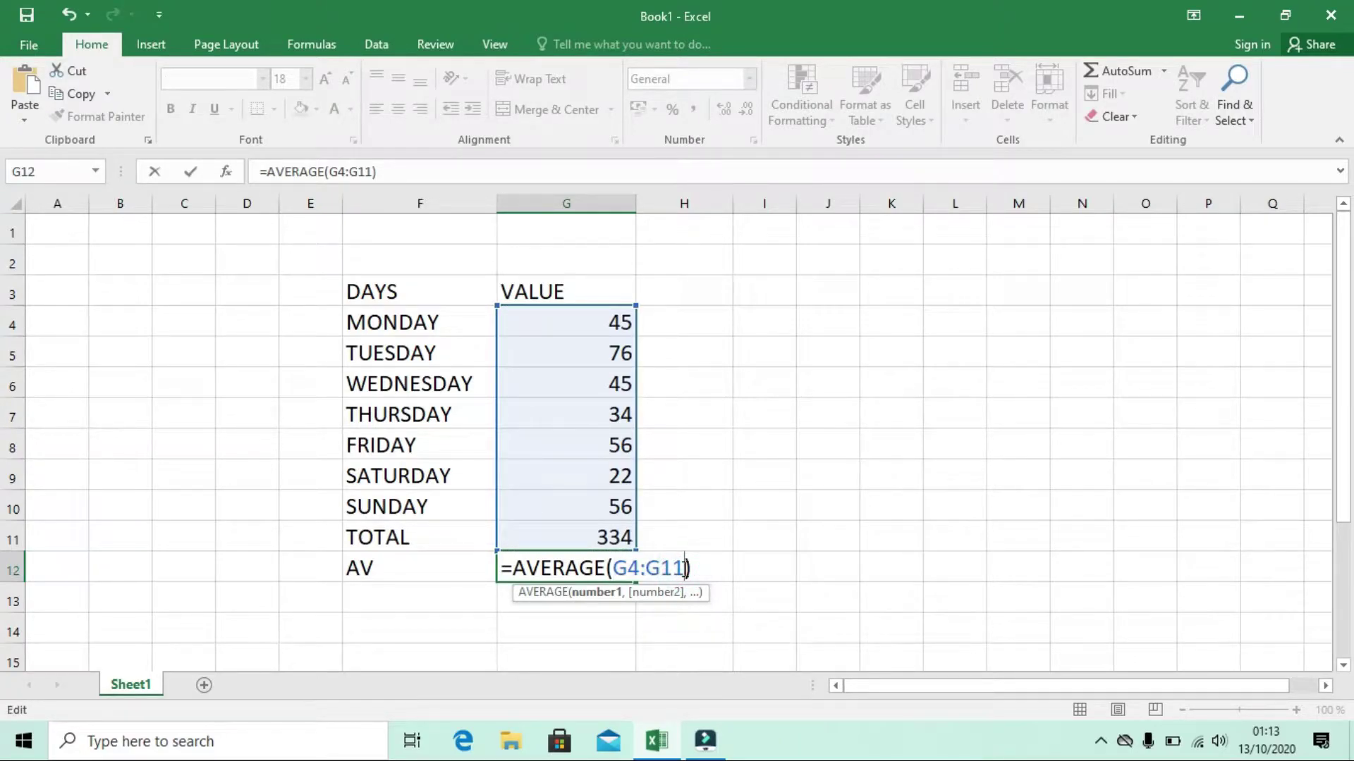
pyautogui.press('BackSpace')
pyautogui.write('0')
pyautogui.press('Return')
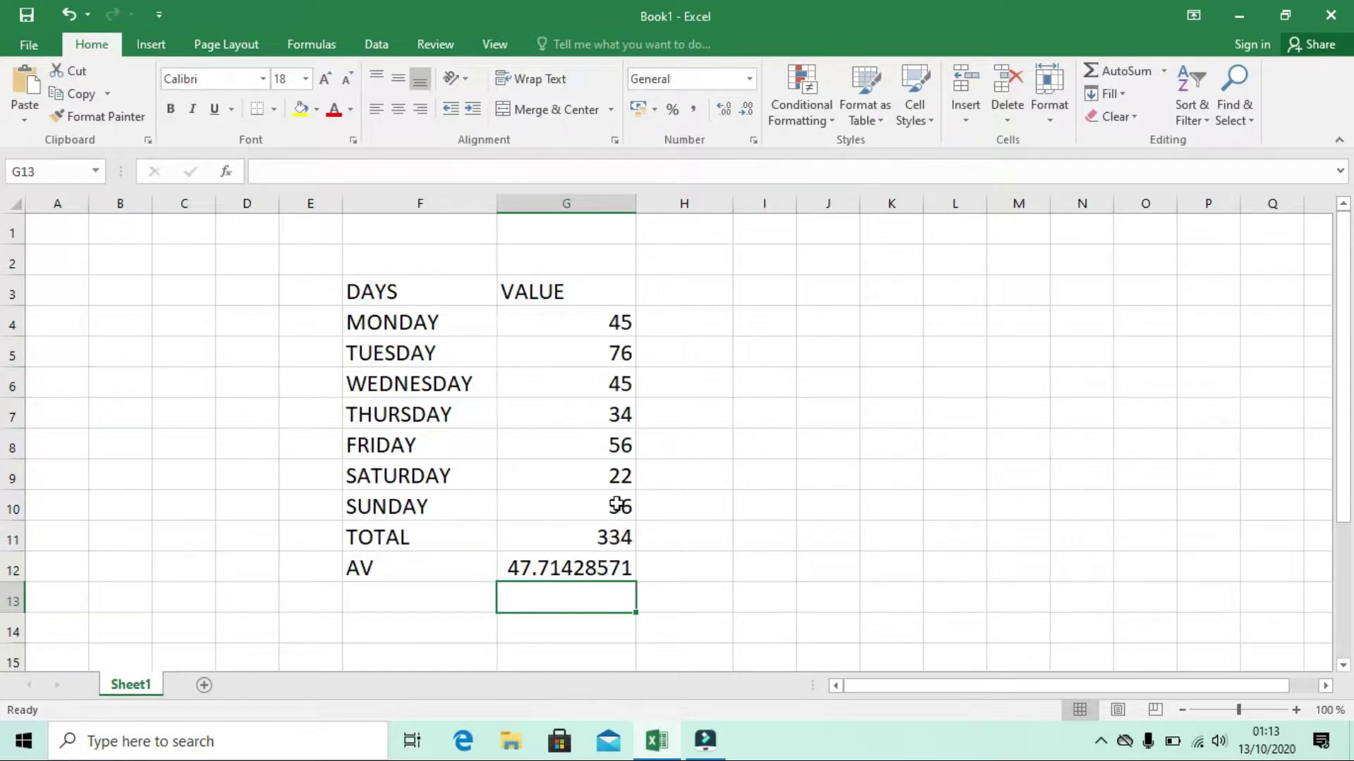
# - Enter the label COUNT in cell F13, directly below AV
pyautogui.click(552, 568)
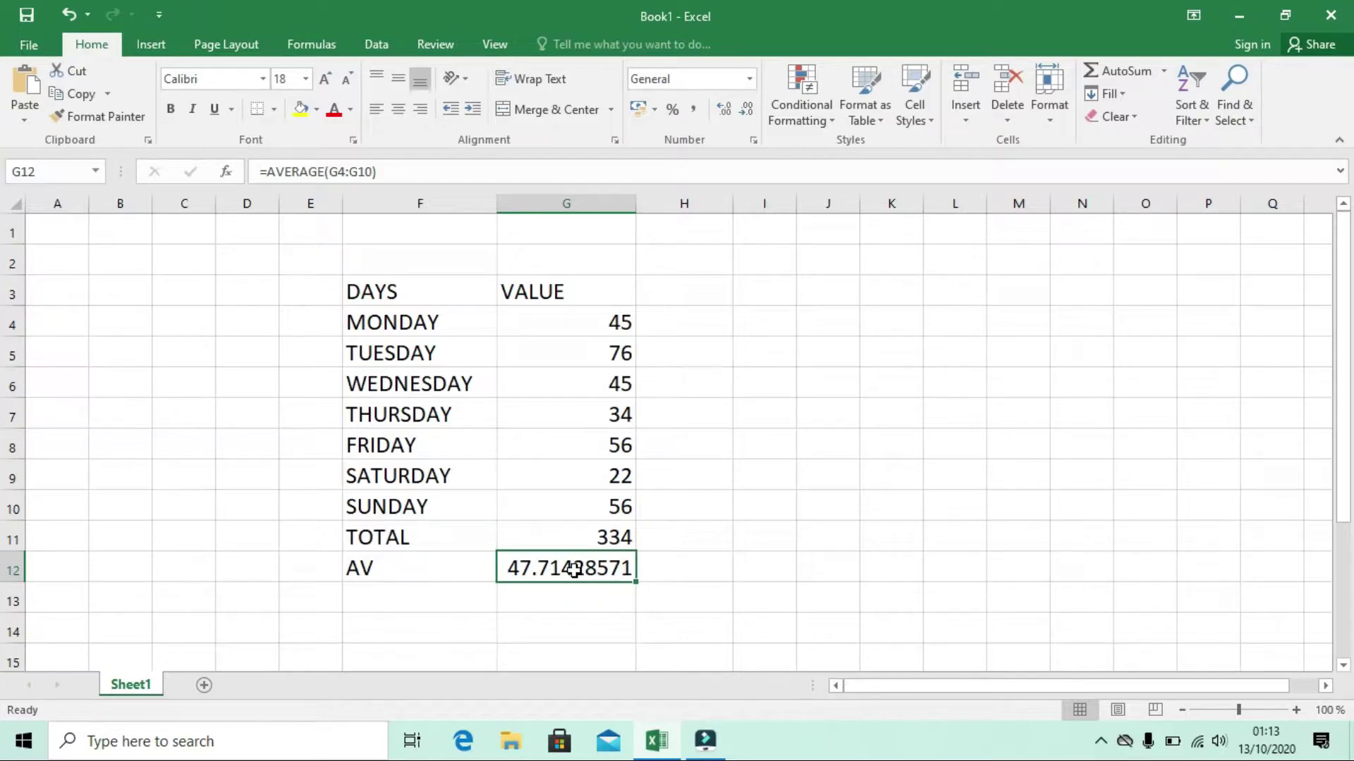
pyautogui.click(442, 597)
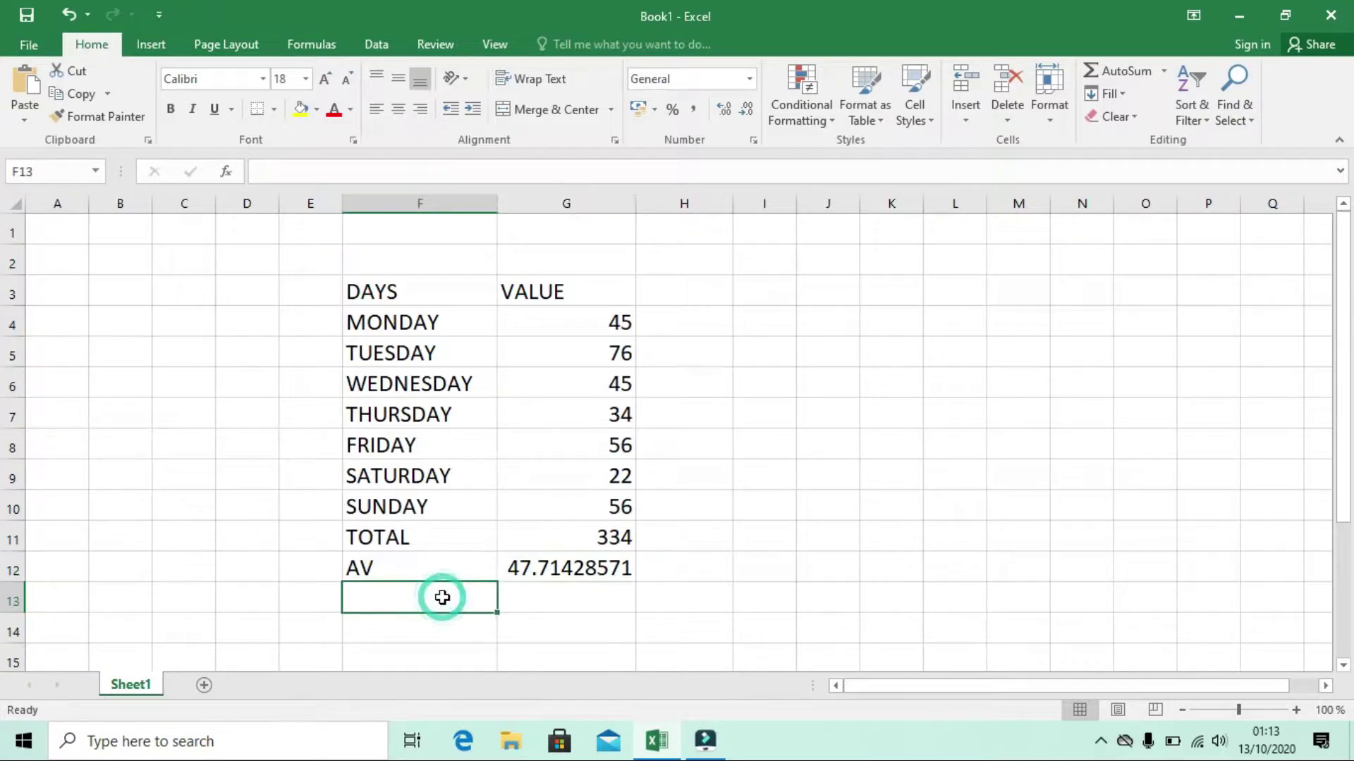
pyautogui.click(1164, 71)
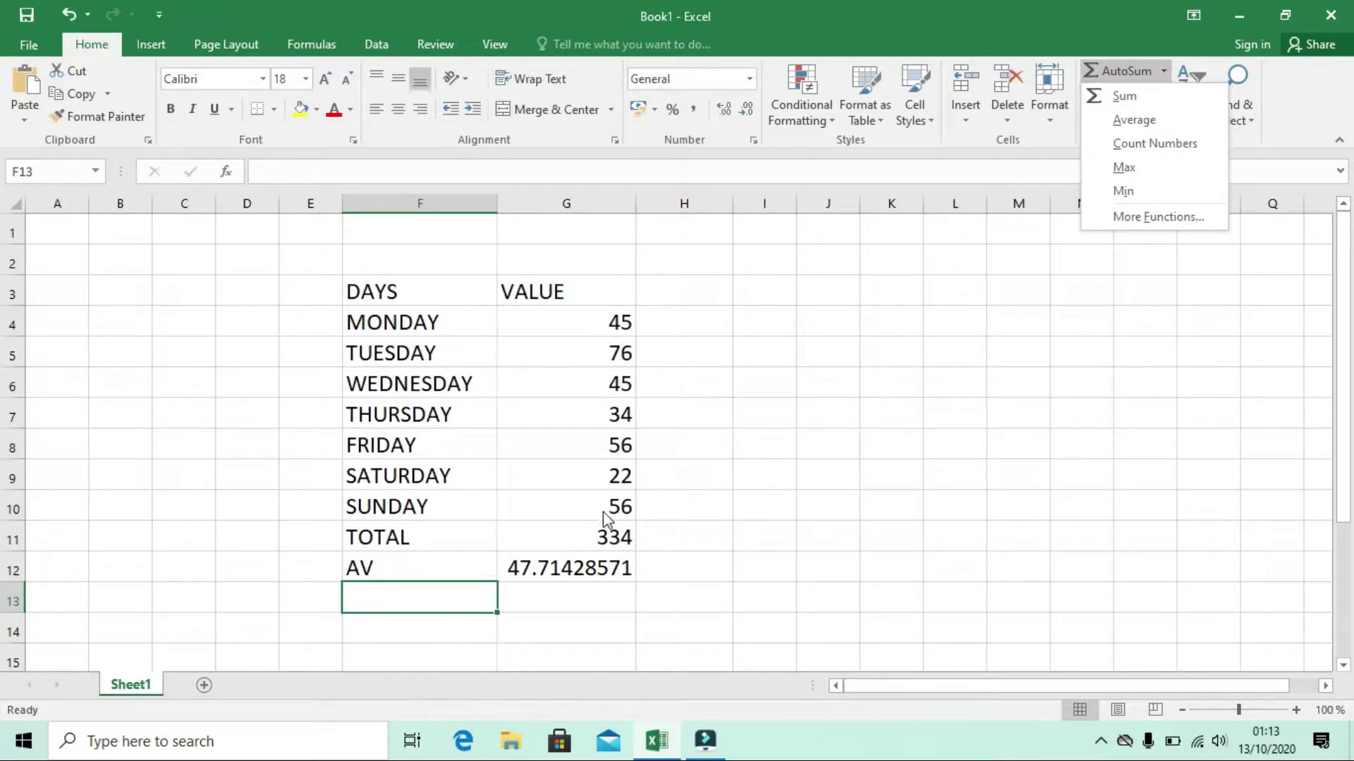
pyautogui.click(398, 597)
pyautogui.write('CO')
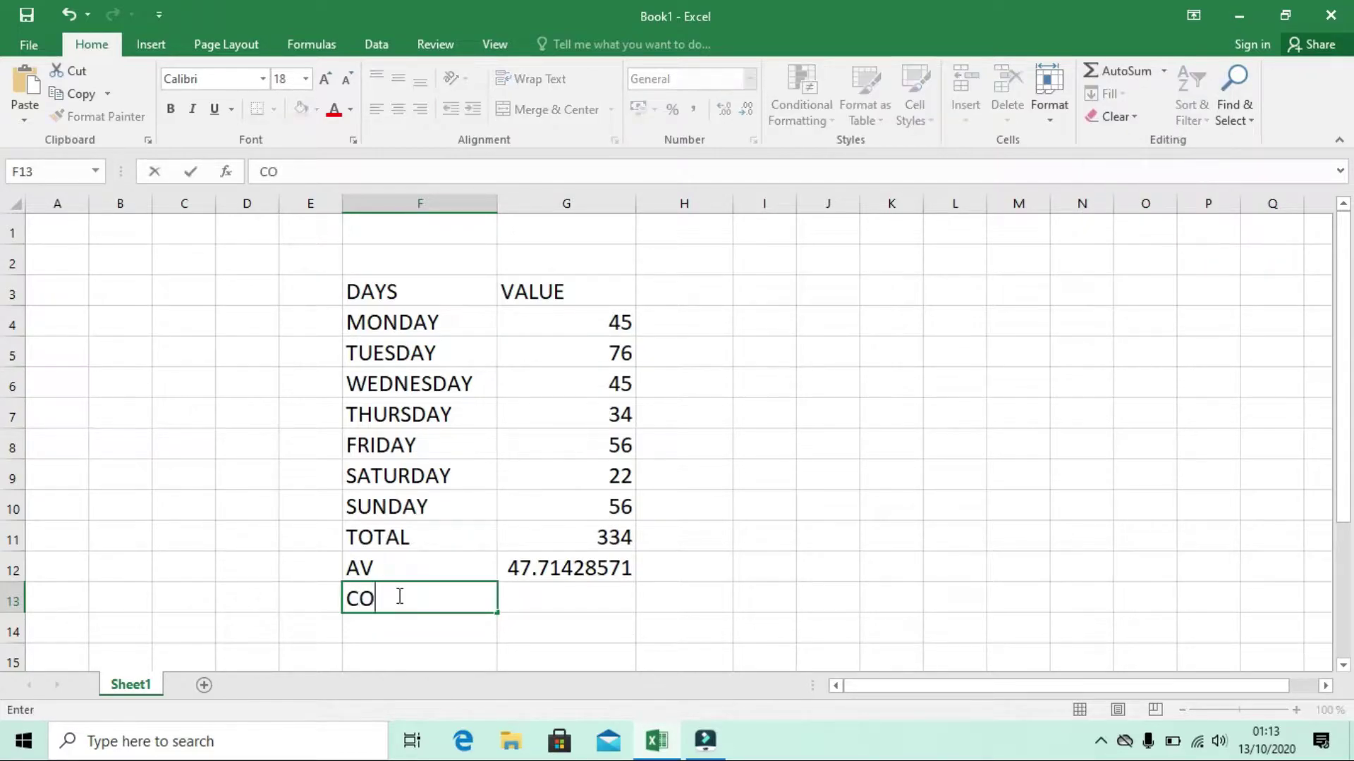
pyautogui.write('UNT')
# - Count the day values in cell G13 with the Count Numbers function, limiting its range to G4:G10
pyautogui.click(577, 602)
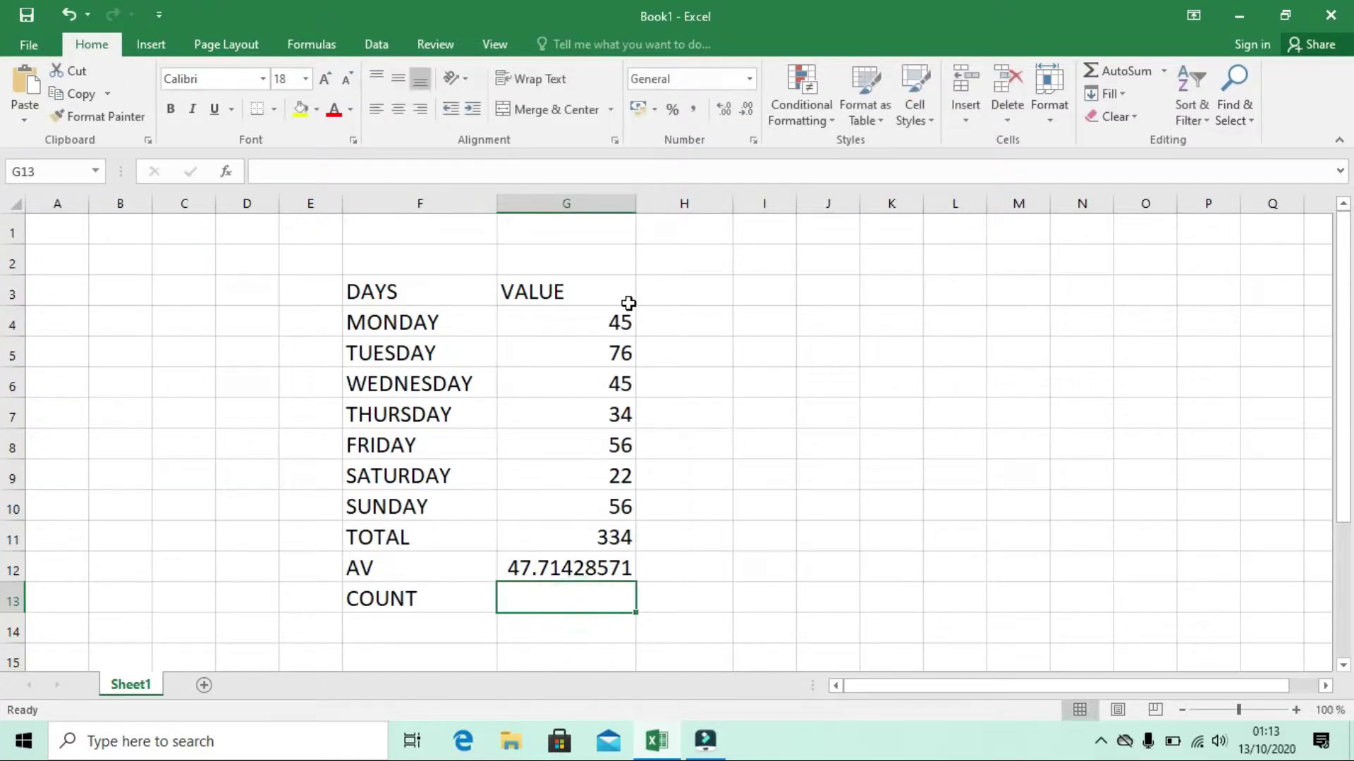
pyautogui.click(1165, 68)
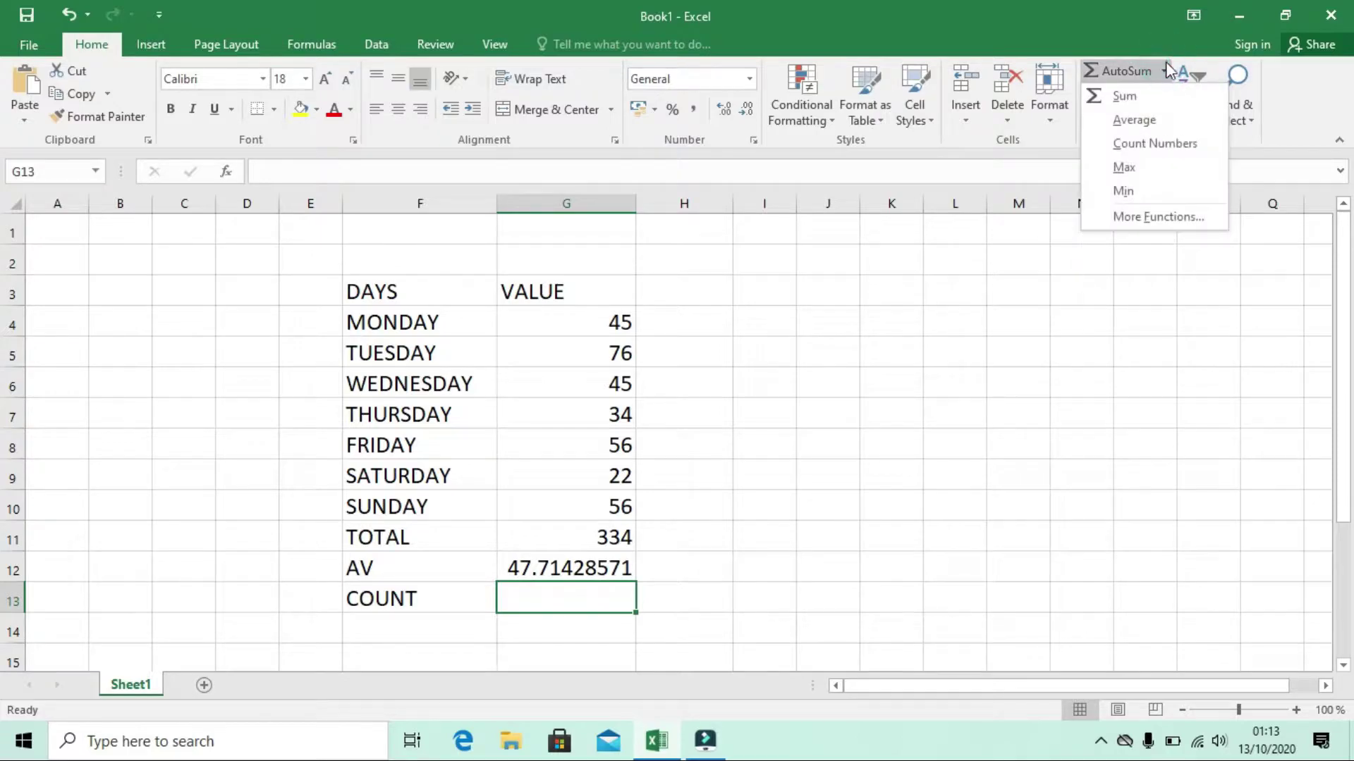
pyautogui.click(1154, 144)
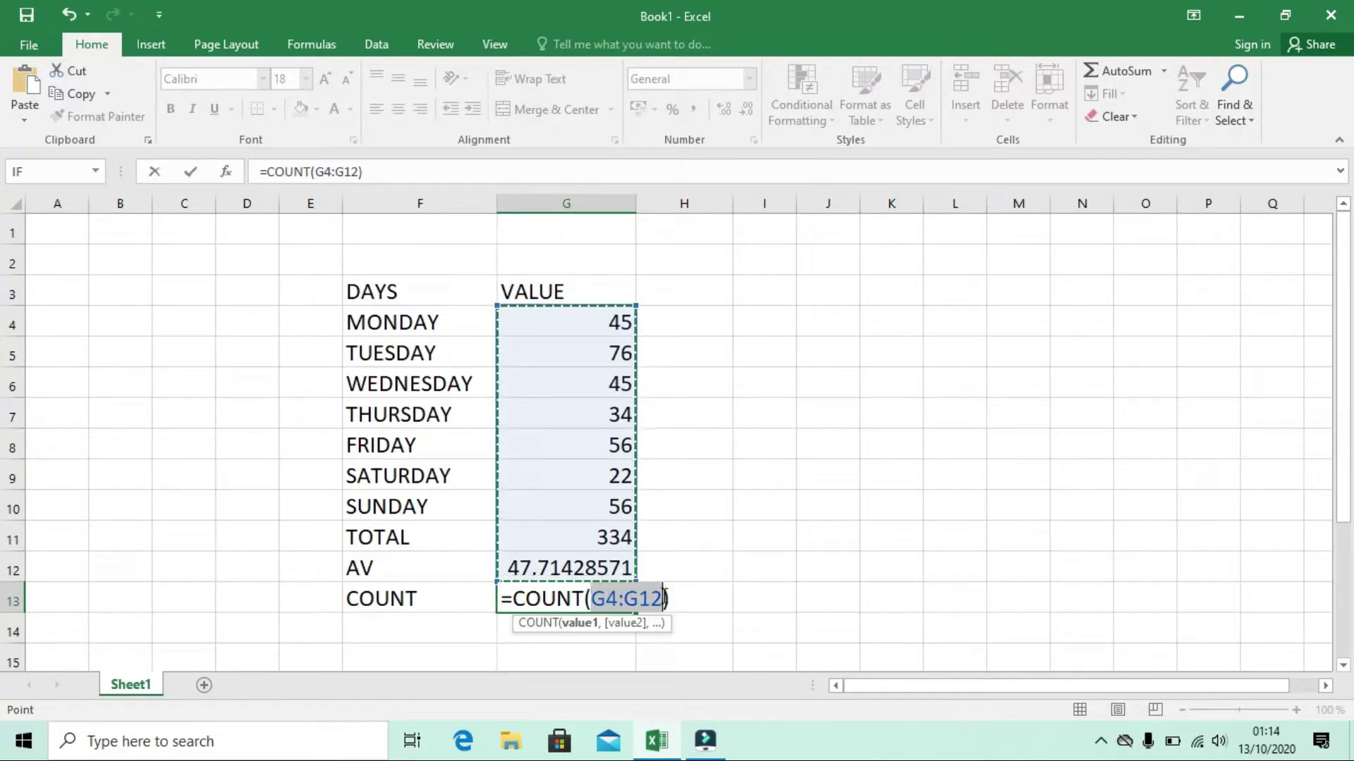
pyautogui.click(663, 598)
pyautogui.press('BackSpace')
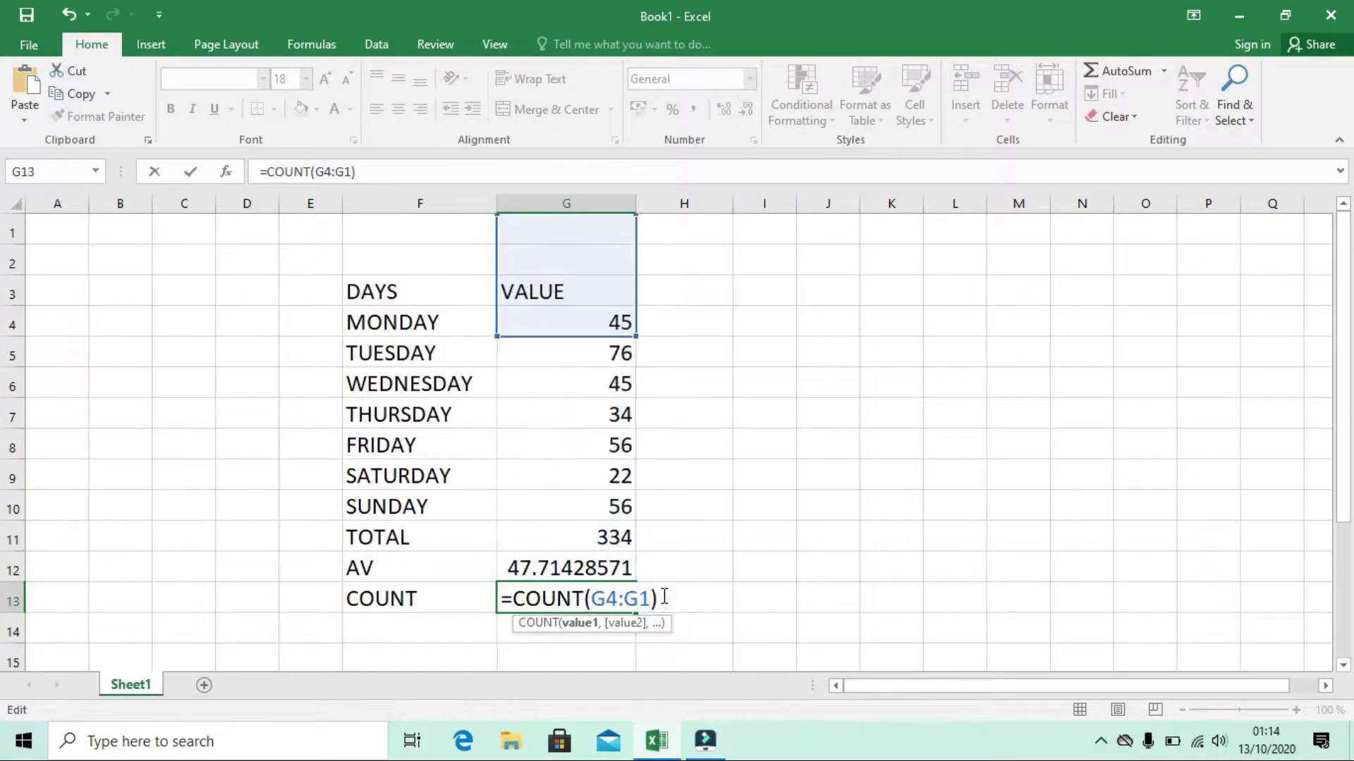
pyautogui.write('0')
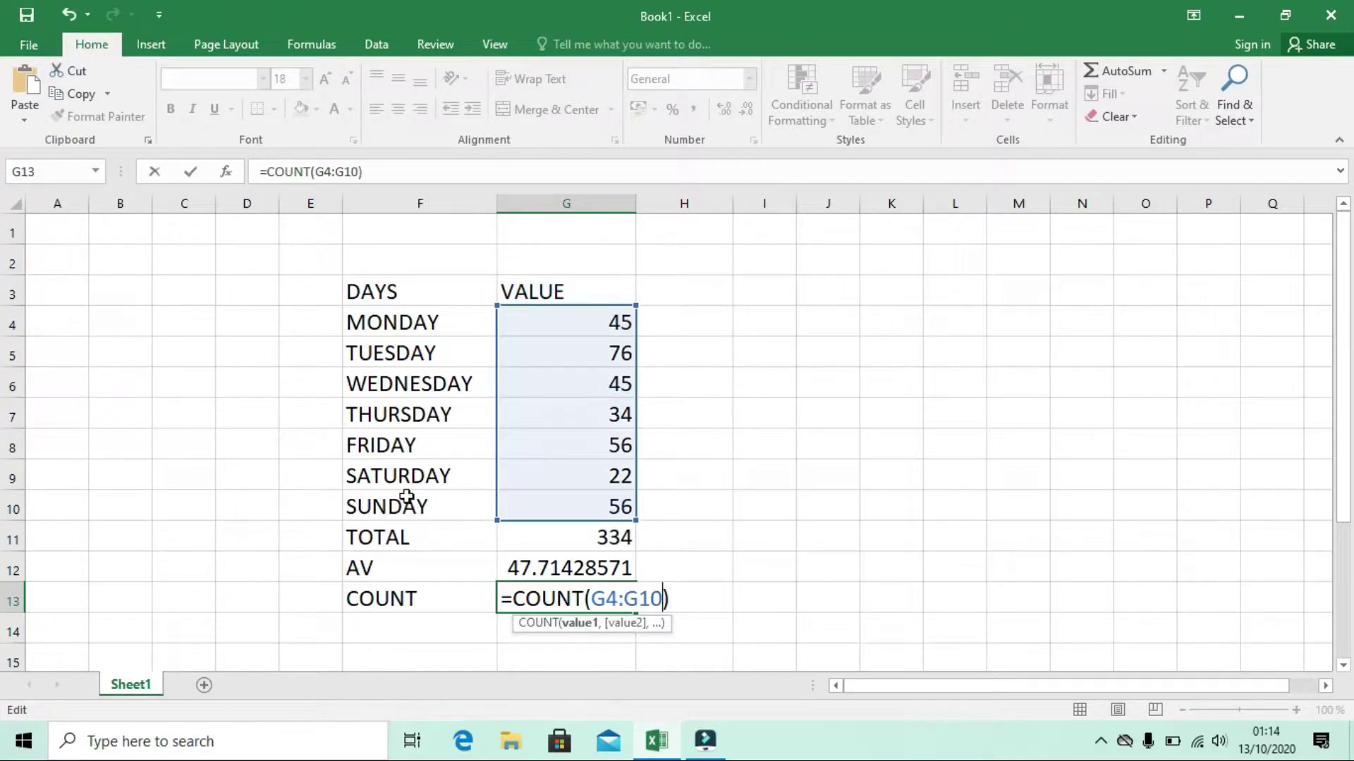
pyautogui.press('Return')
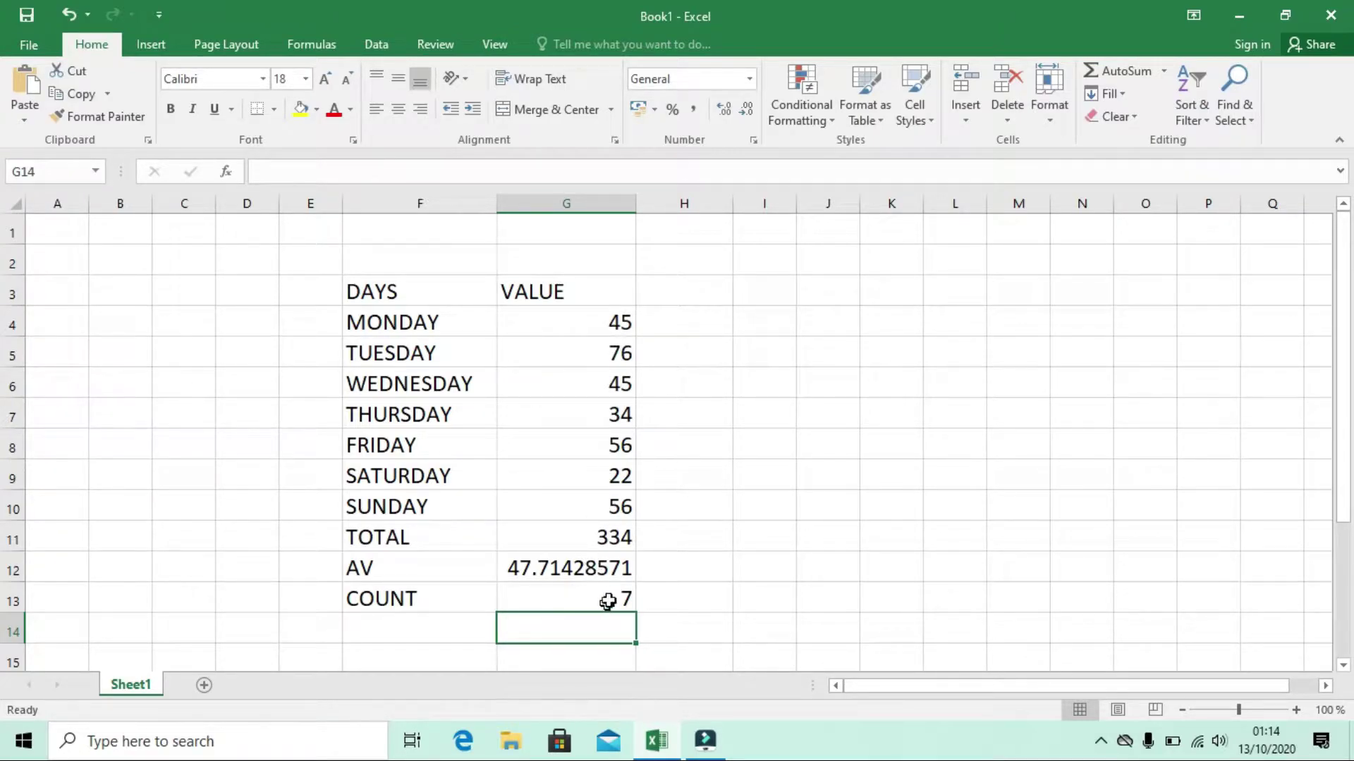
# - Clear the WEDNESDAY value in G6 and the FRIDAY value in G8 to test the formulas
pyautogui.click(601, 383)
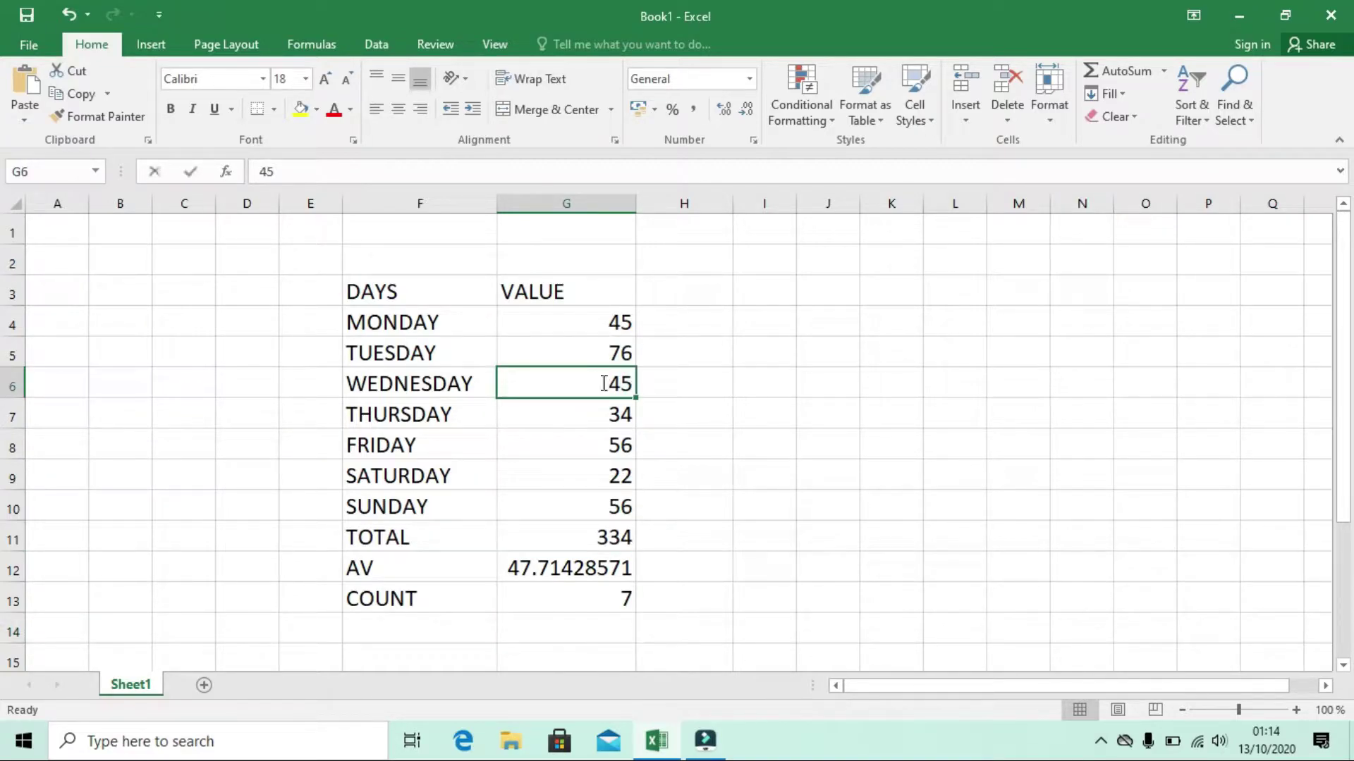
pyautogui.press('BackSpace')
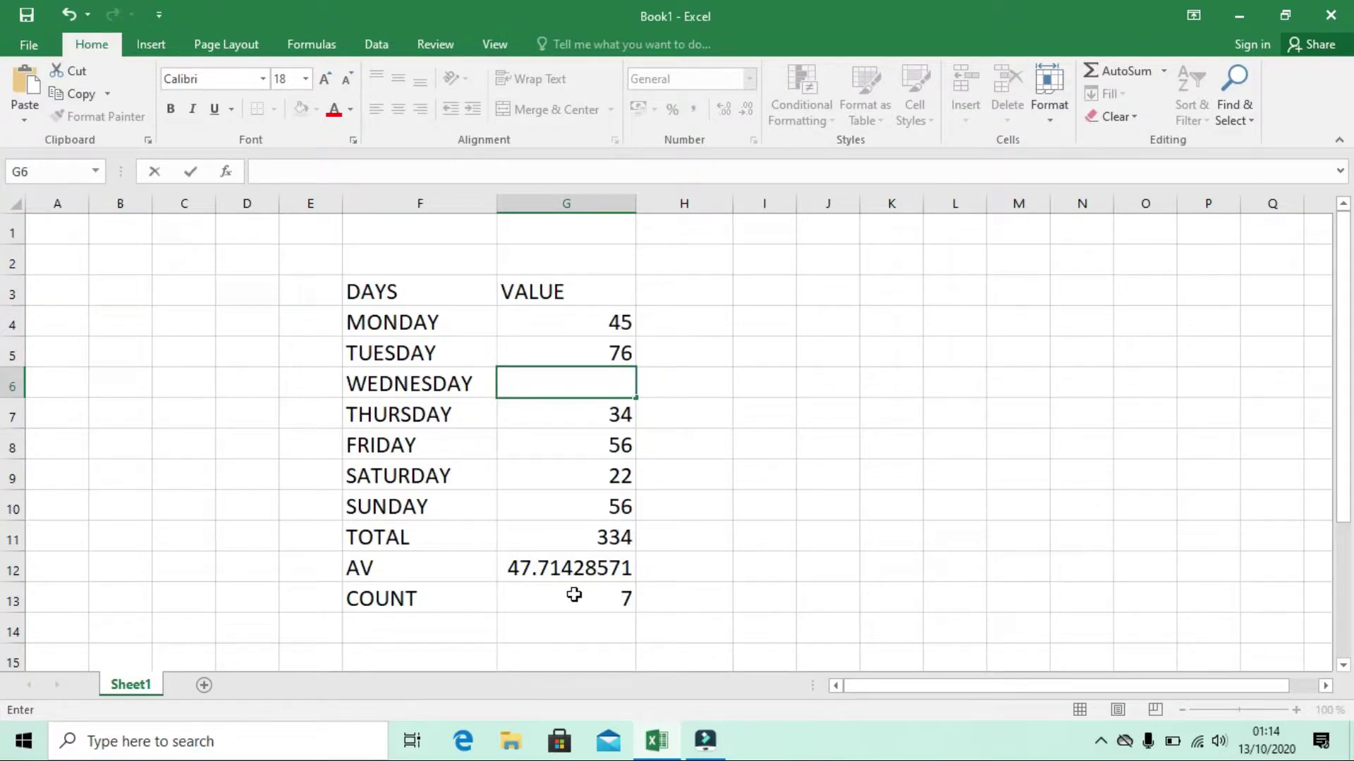
pyautogui.press('Return')
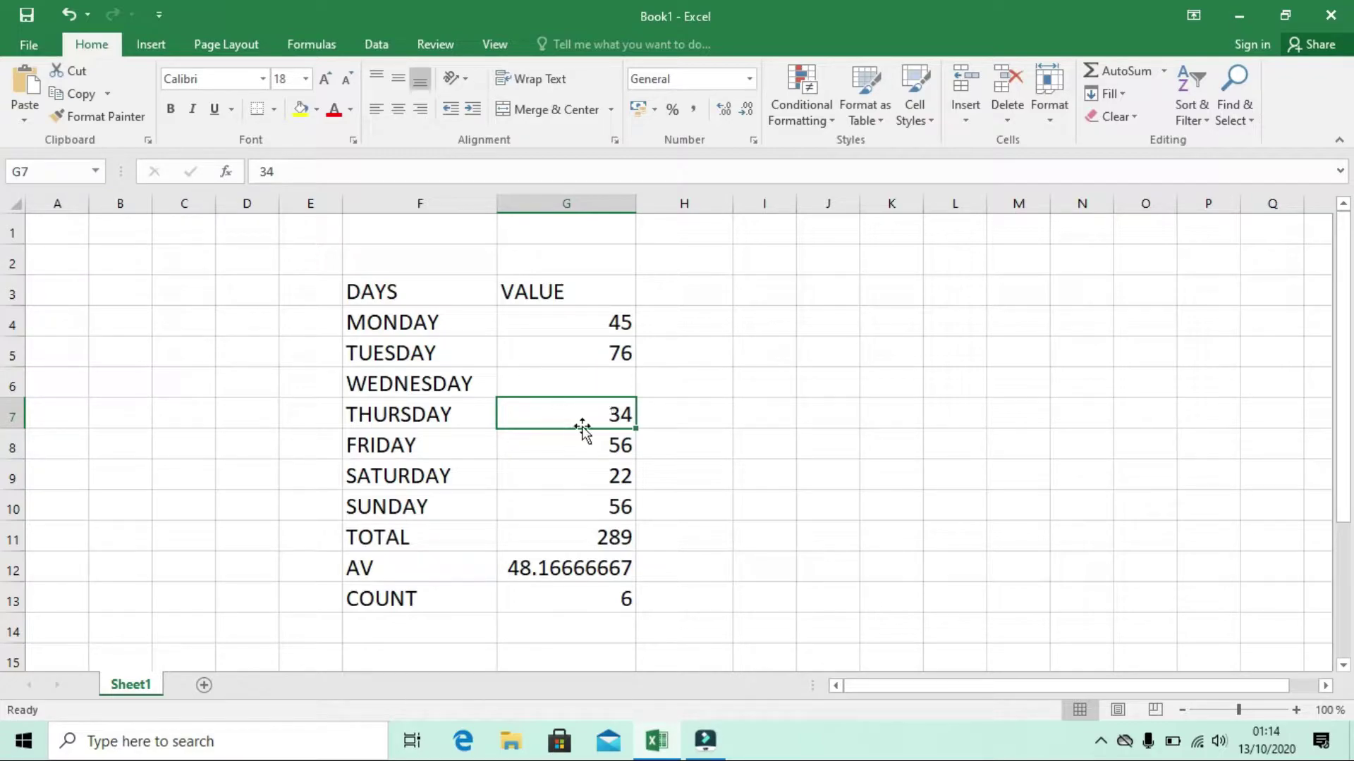
pyautogui.click(618, 445)
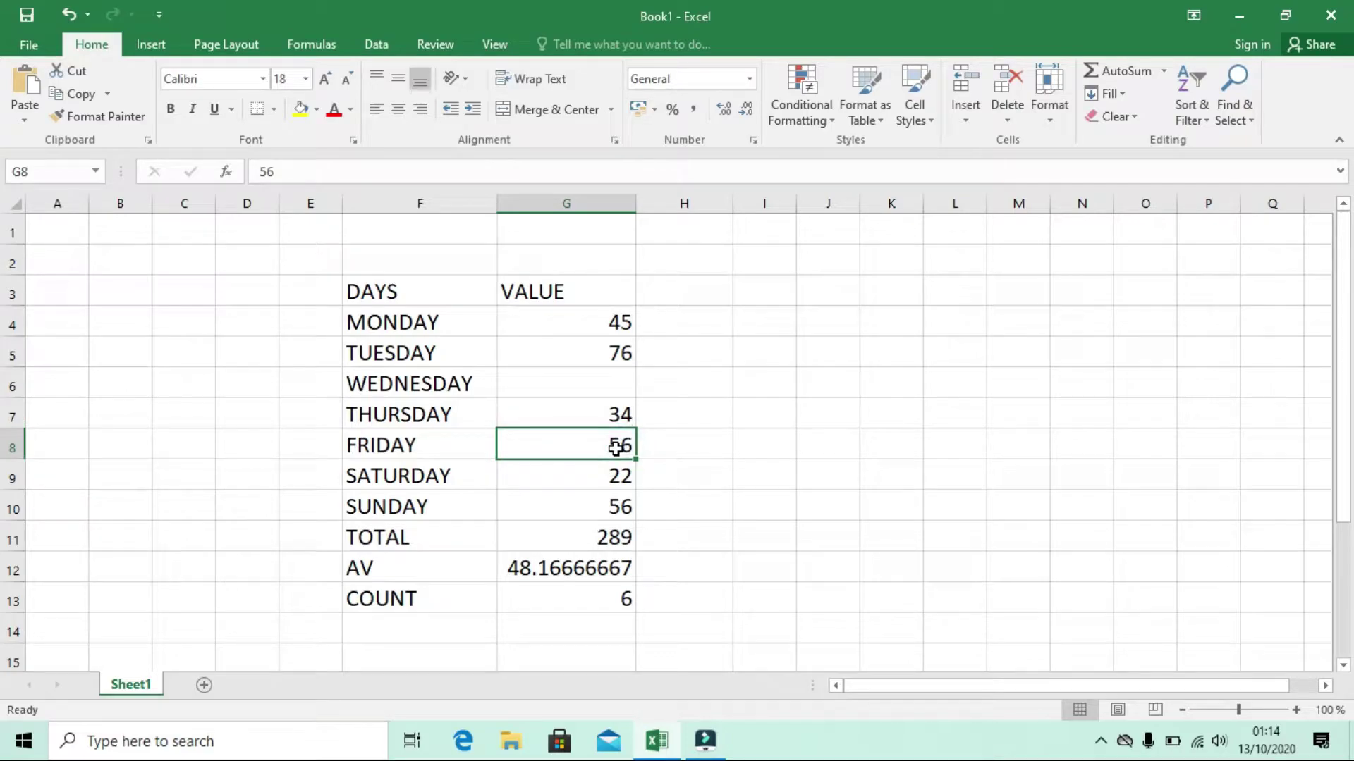
pyautogui.press('BackSpace')
pyautogui.press('Return')
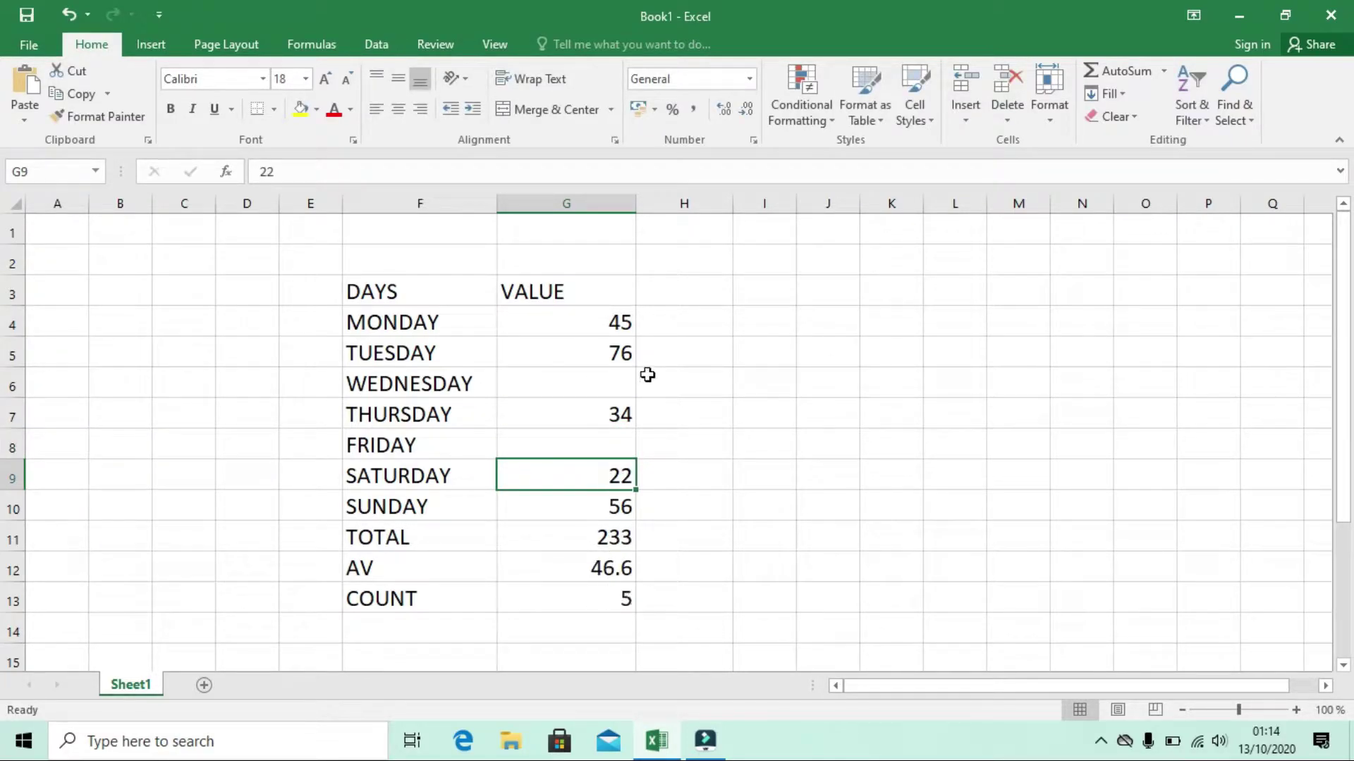
# - Undo the clearing of the WEDNESDAY and FRIDAY values in G6 and G8
pyautogui.hotkey('ctrl', 'z')
pyautogui.hotkey('ctrl', 'z')
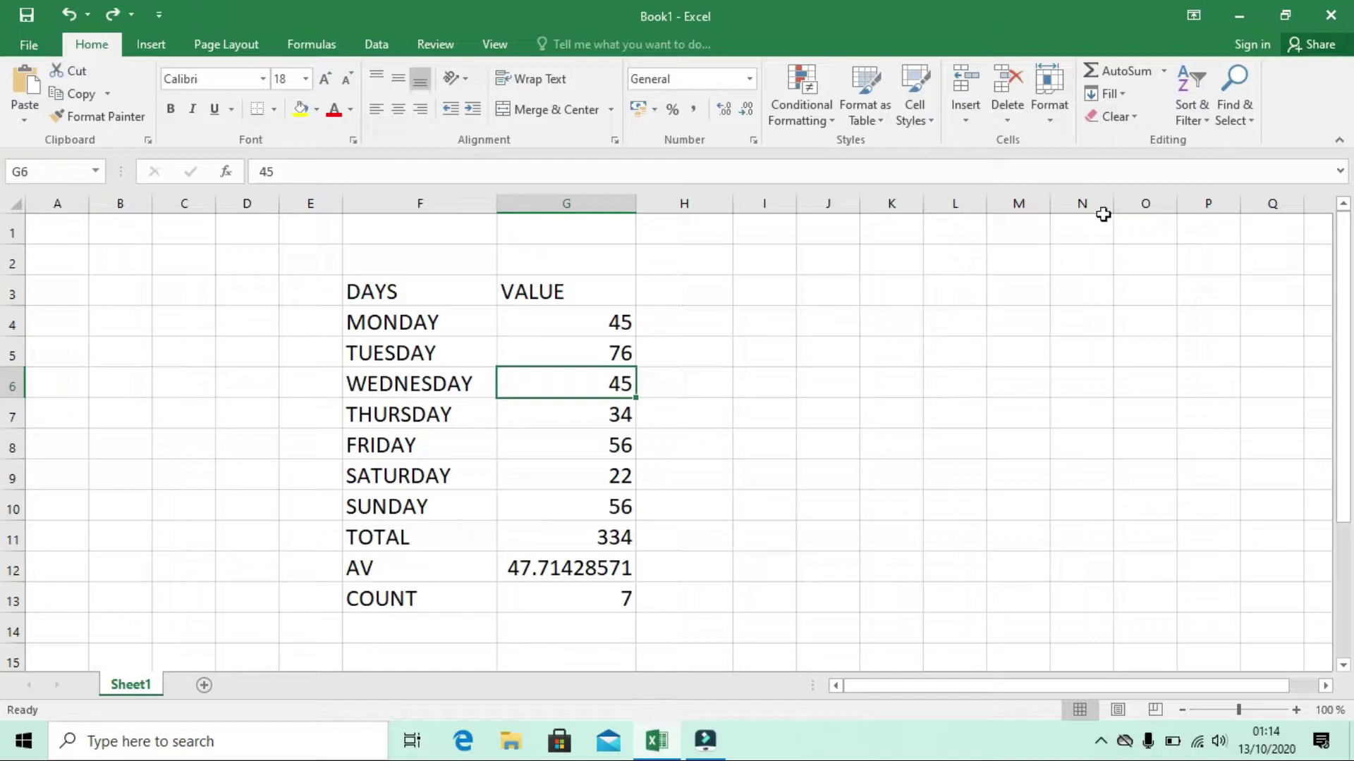
# - Enter the label MAX in cell F14, directly below COUNT
pyautogui.click(1163, 71)
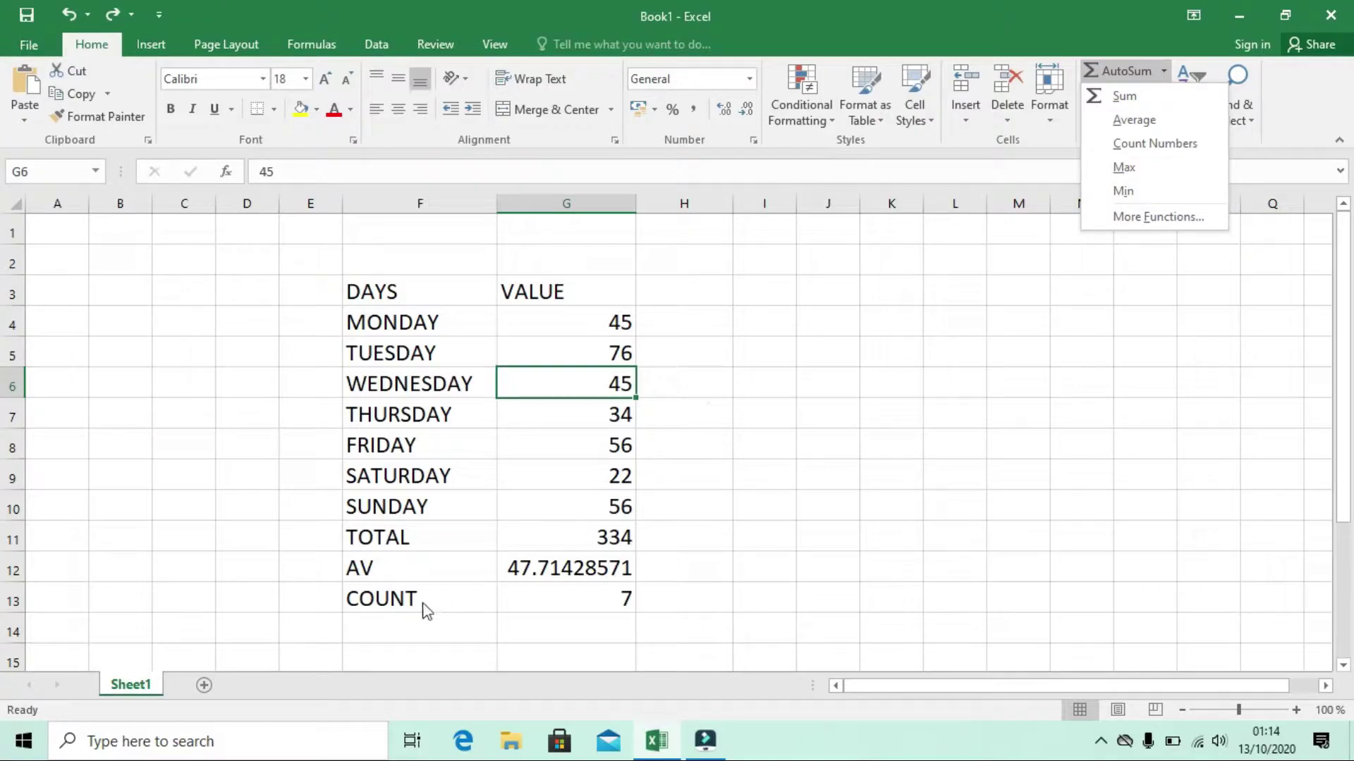
pyautogui.click(403, 625)
pyautogui.click(403, 625)
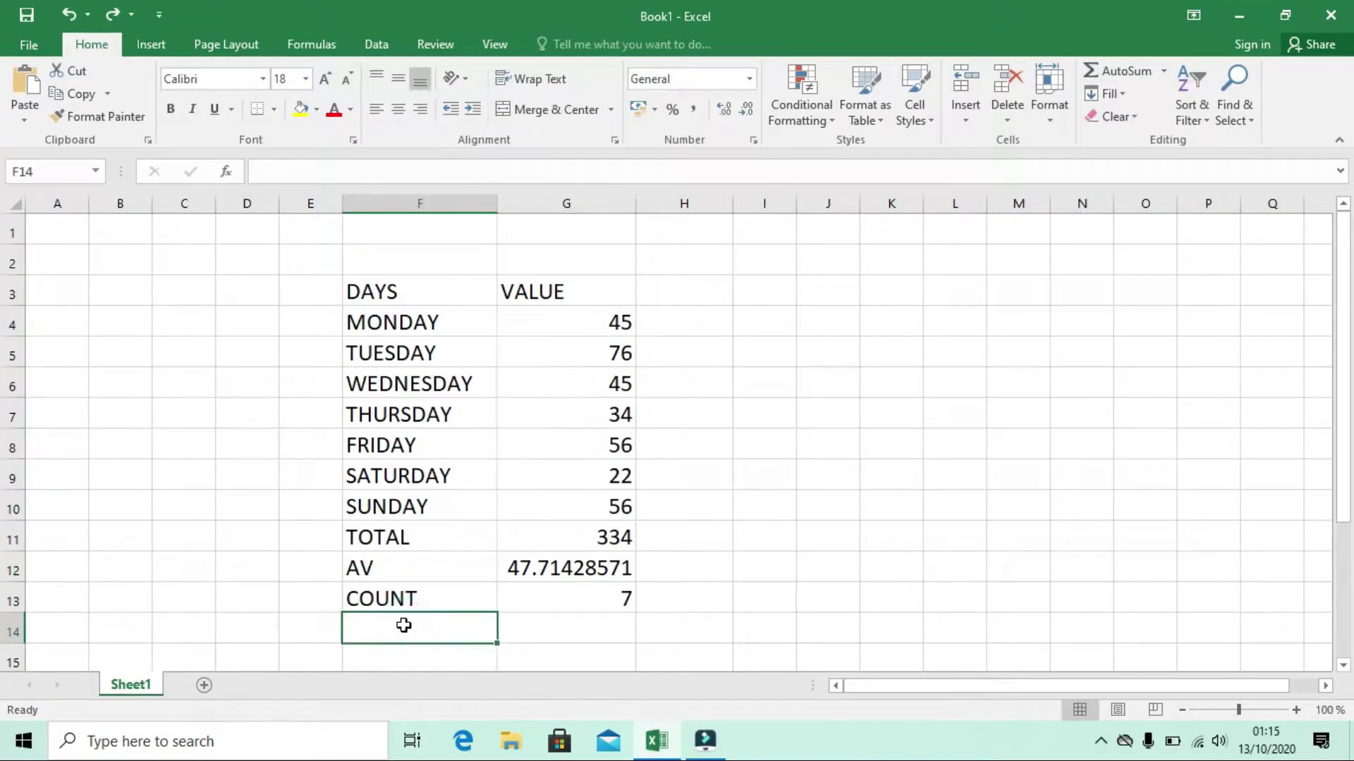
pyautogui.write('MA')
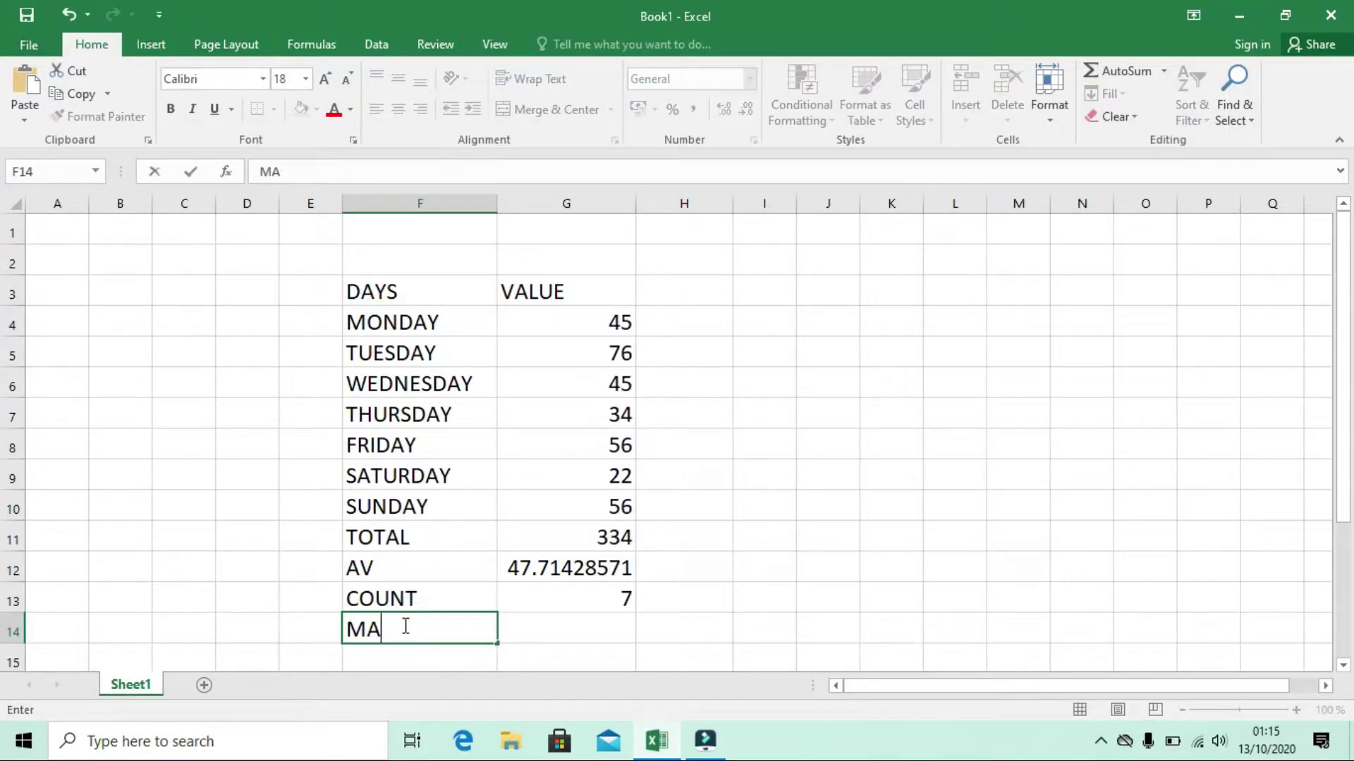
pyautogui.write('X')
# - Calculate the highest day value in cell G14 with the Max function, limiting its range to G4:G10
pyautogui.click(555, 624)
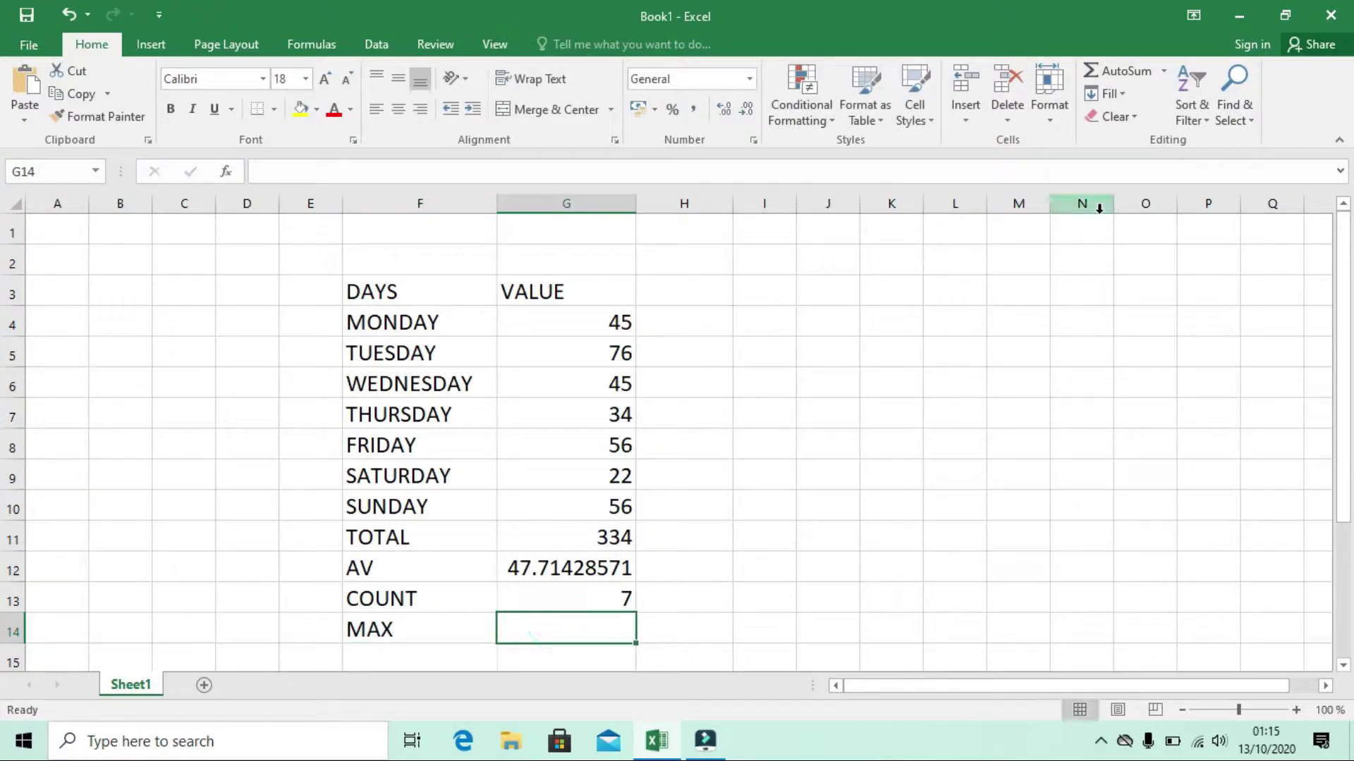
pyautogui.click(1164, 75)
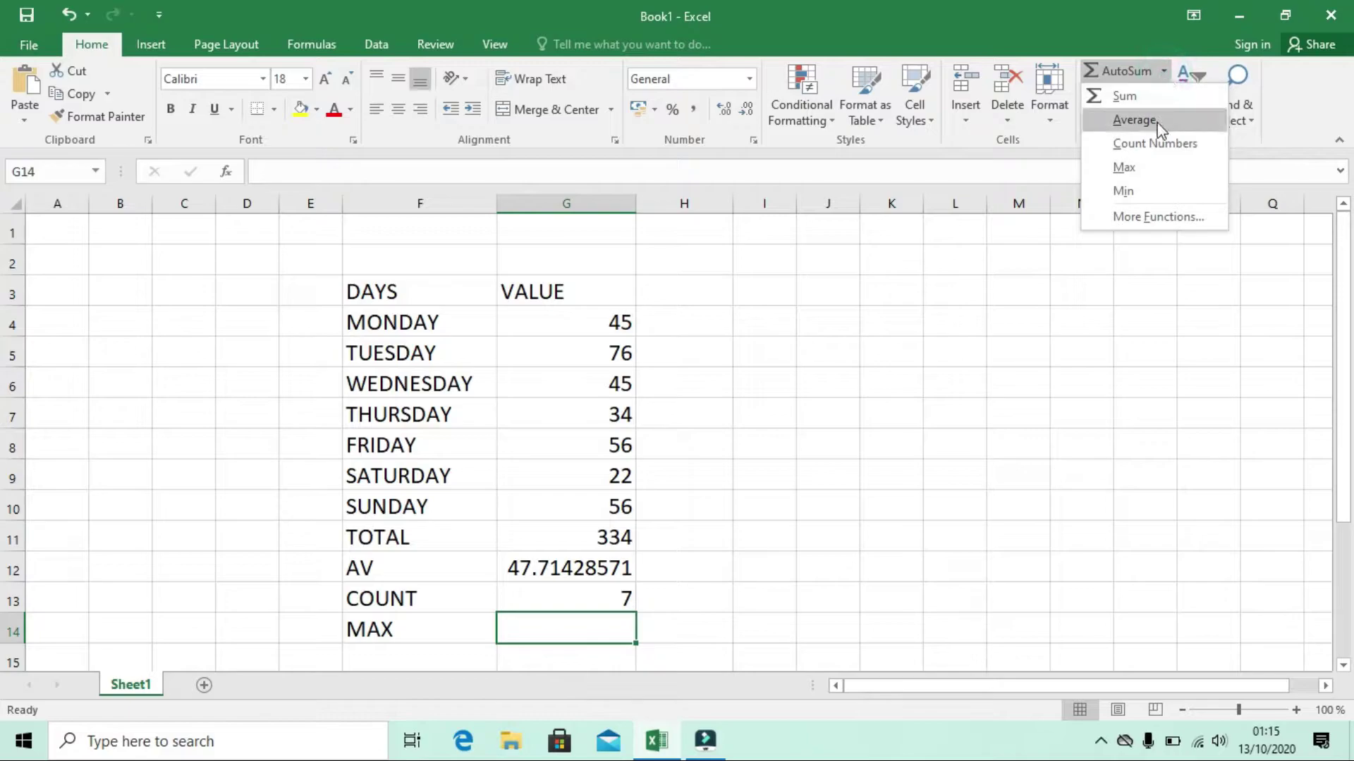
pyautogui.click(1147, 176)
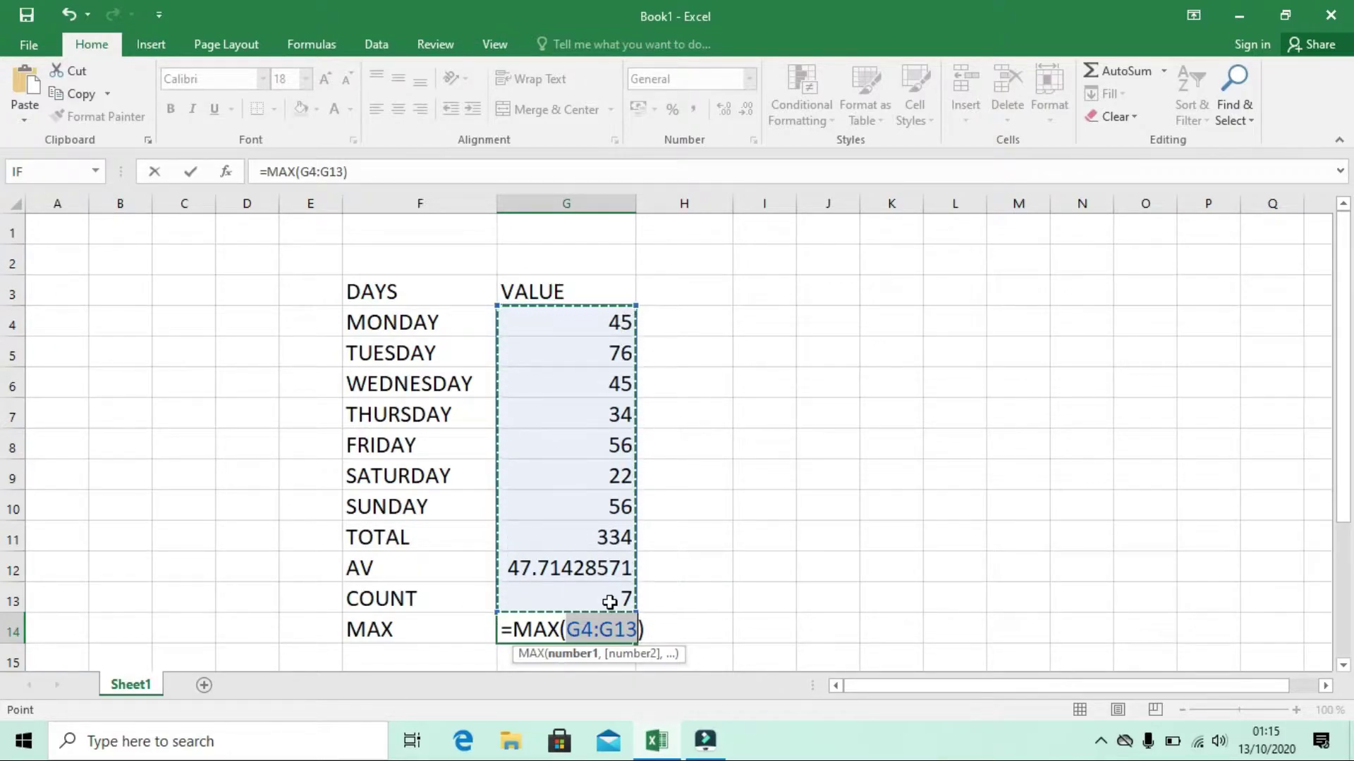
pyautogui.click(632, 627)
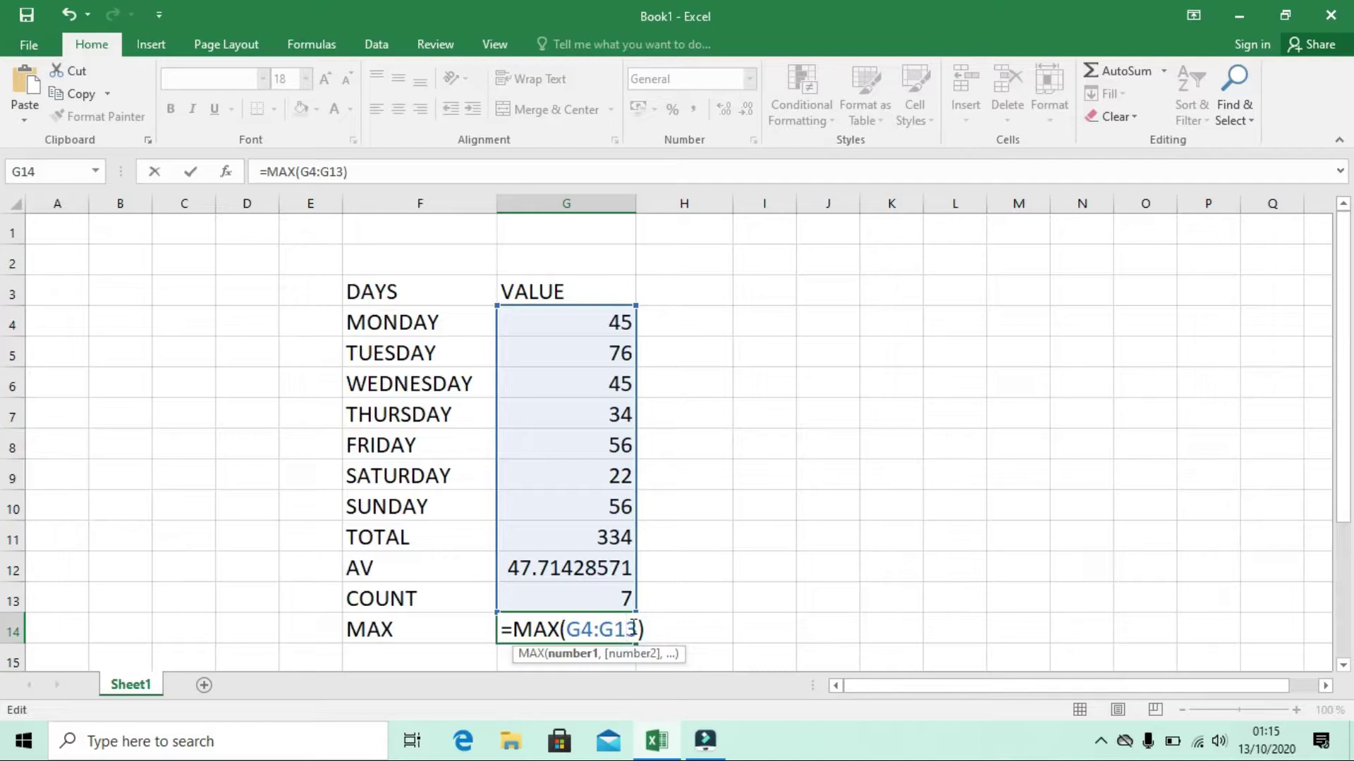
pyautogui.press('BackSpace')
pyautogui.write('0')
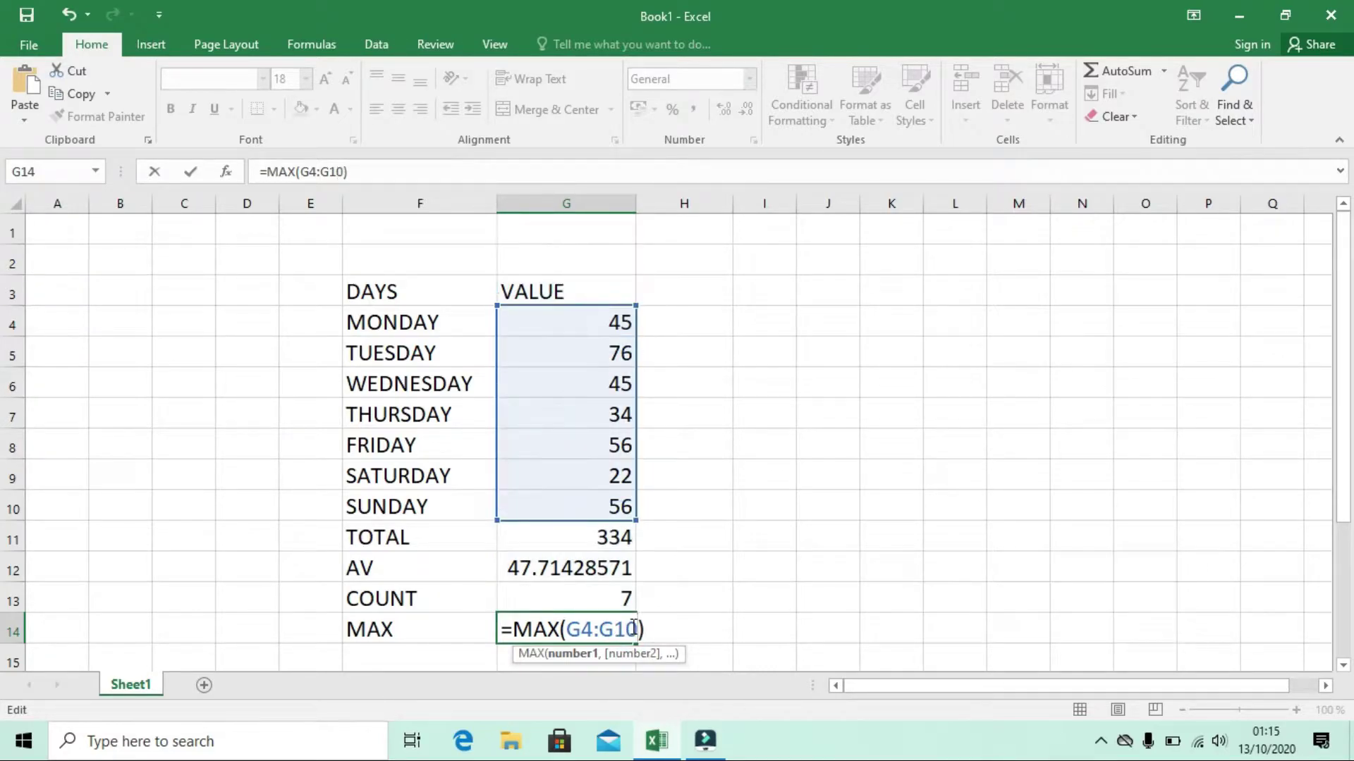
pyautogui.press('Return')
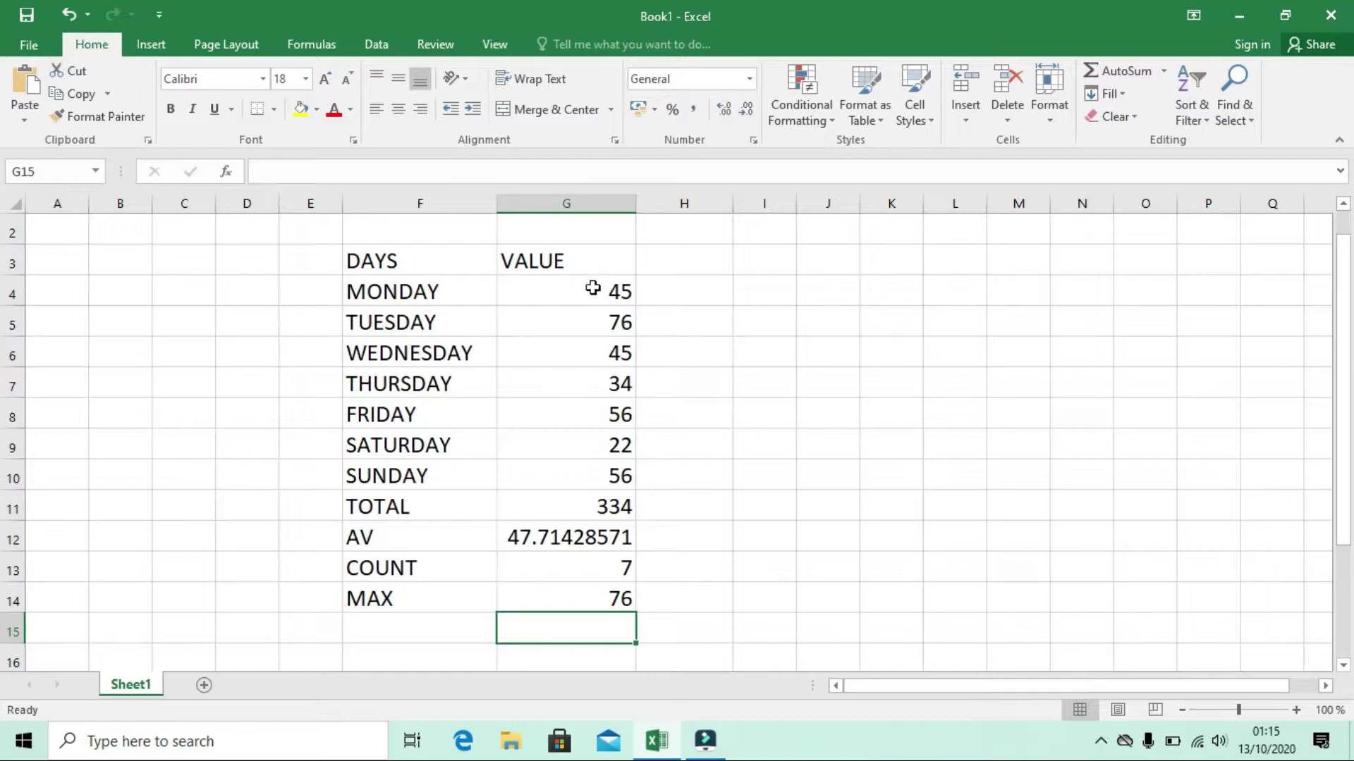
# - Label cell F15 MIN and calculate the lowest day value in G15 with the Min function over G4:G10
pyautogui.click(427, 635)
pyautogui.write('MIN')
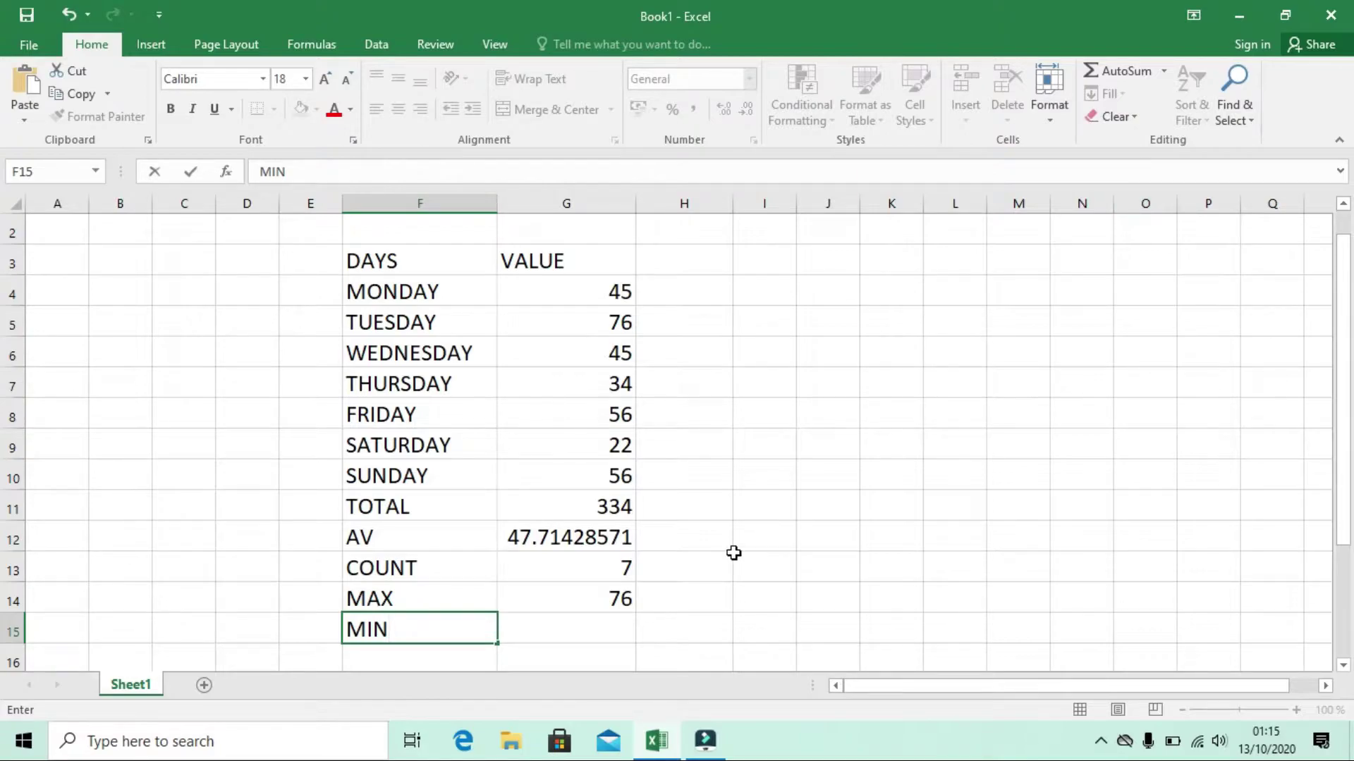
pyautogui.click(566, 629)
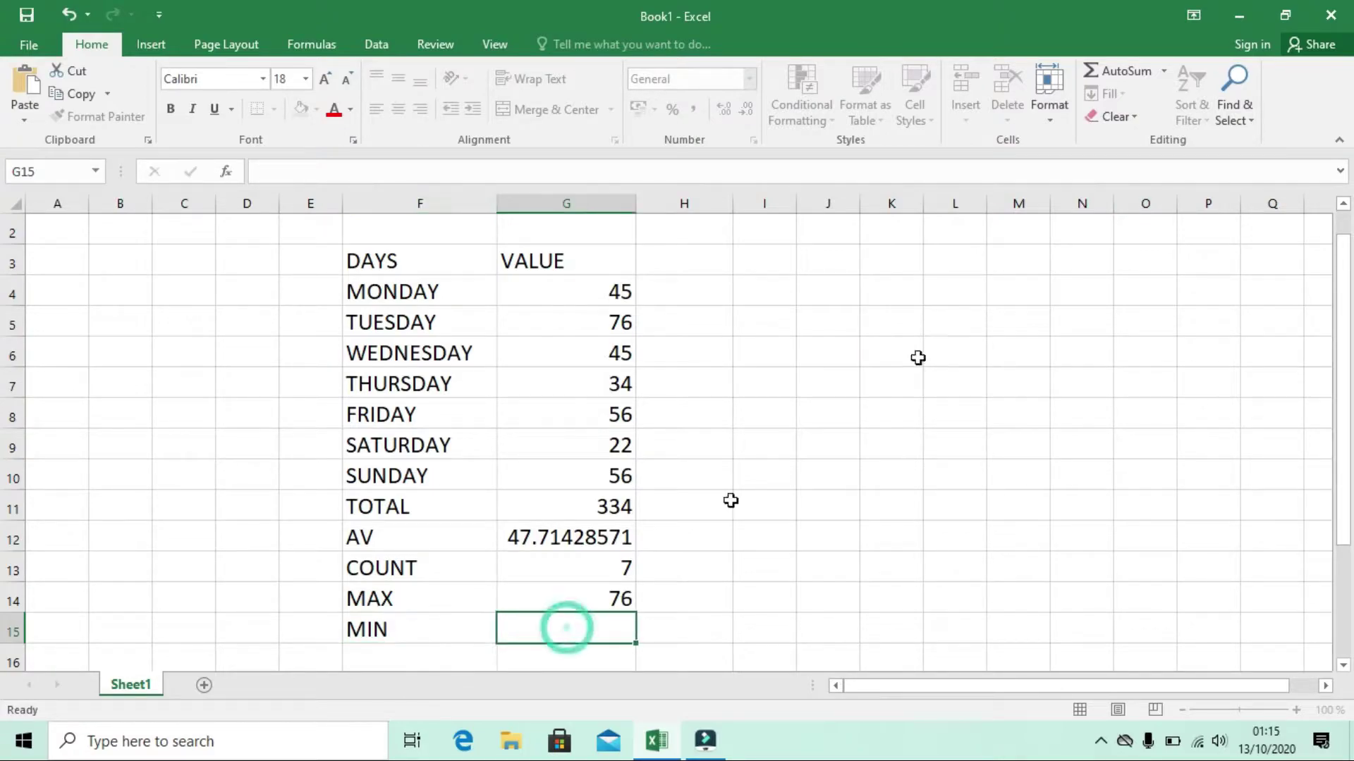
pyautogui.click(1163, 70)
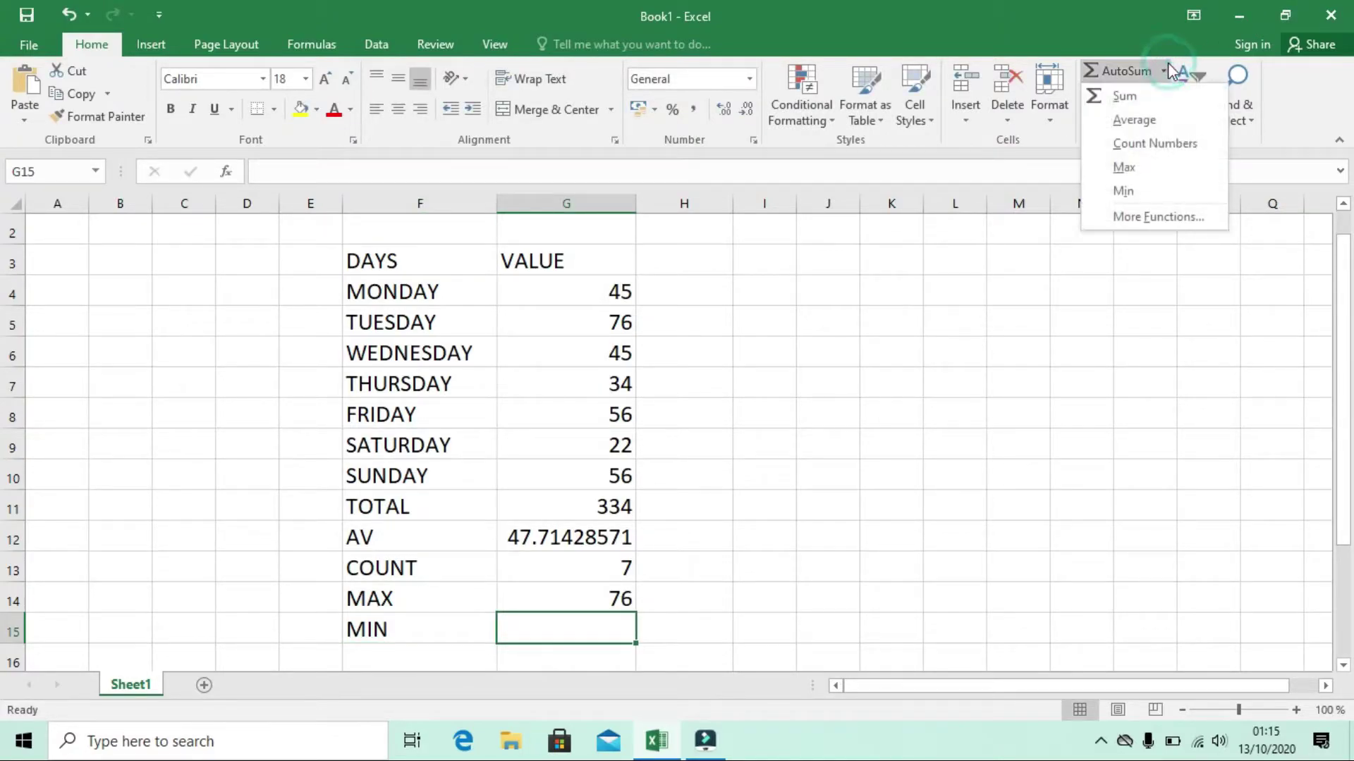
pyautogui.click(1153, 191)
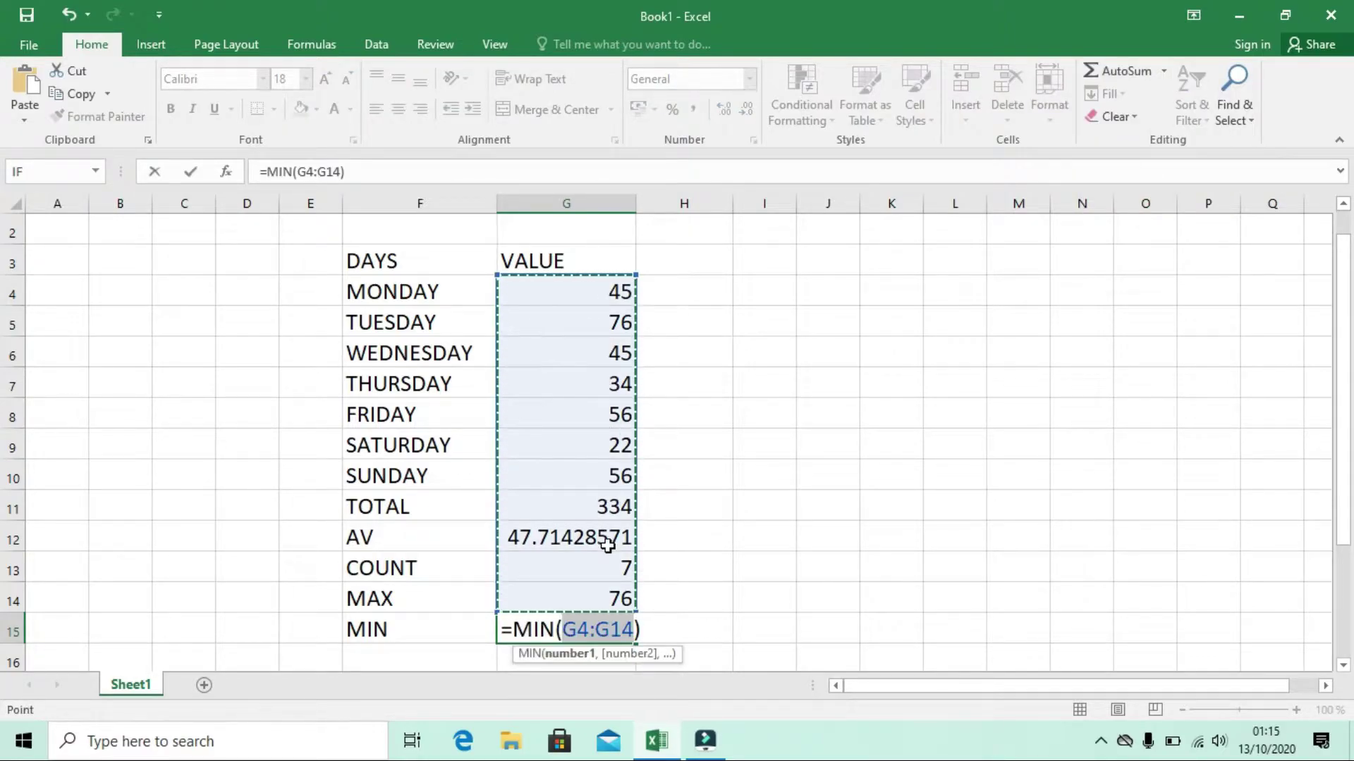
pyautogui.click(631, 623)
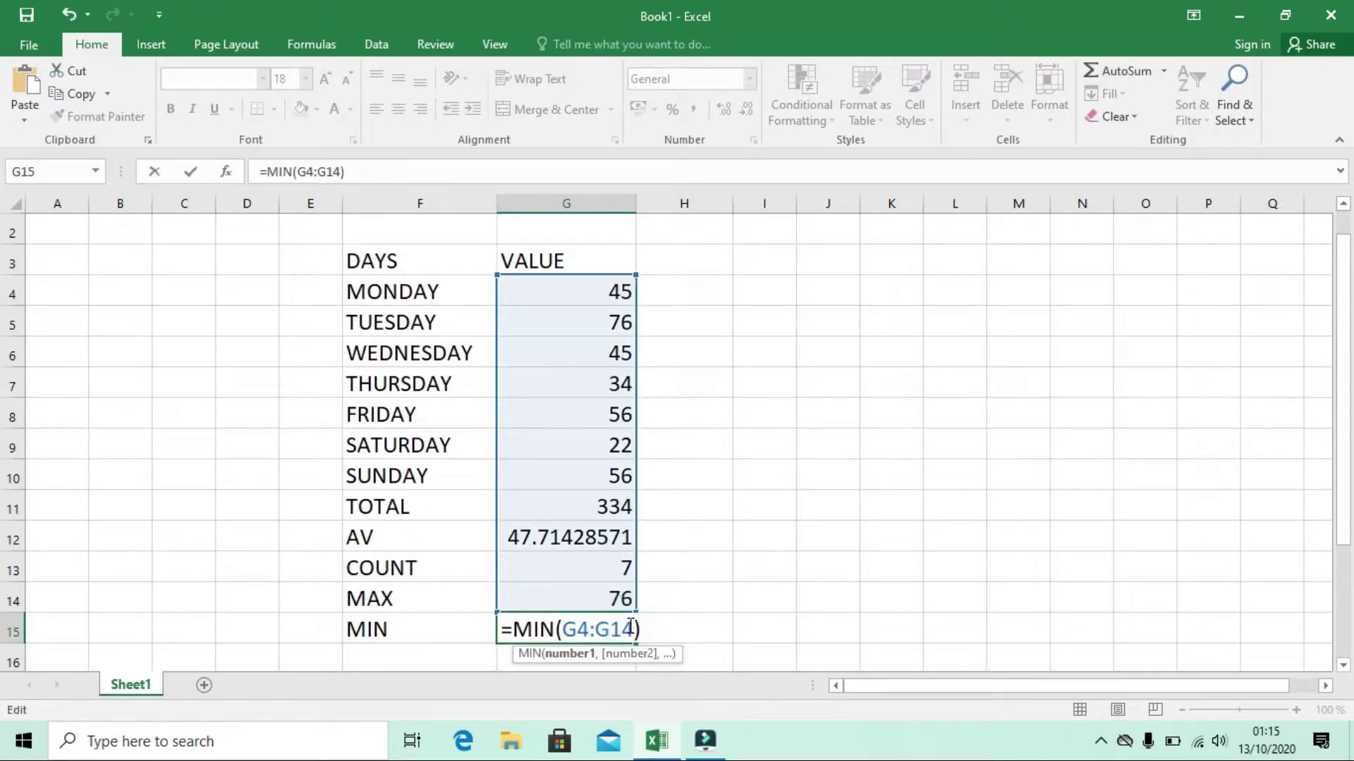
pyautogui.press('BackSpace')
pyautogui.write('0')
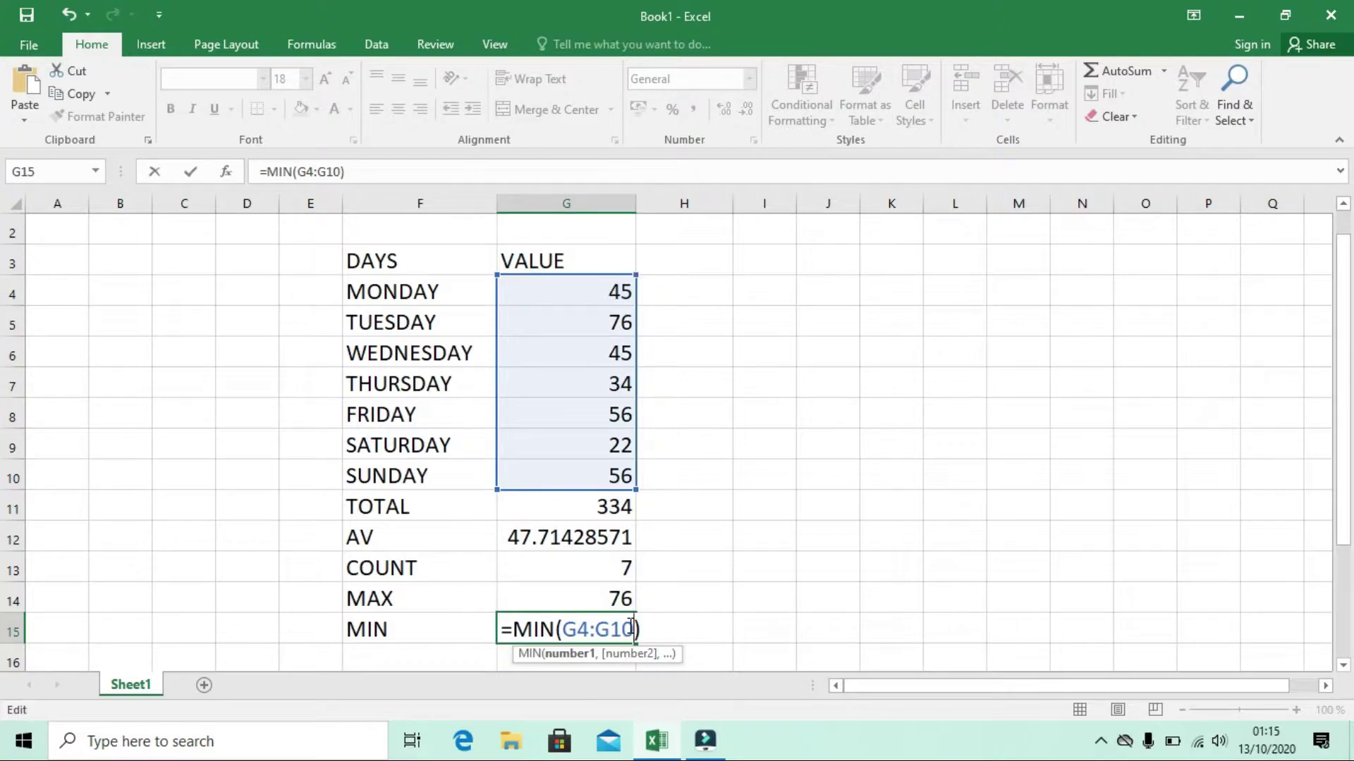
pyautogui.press('Return')
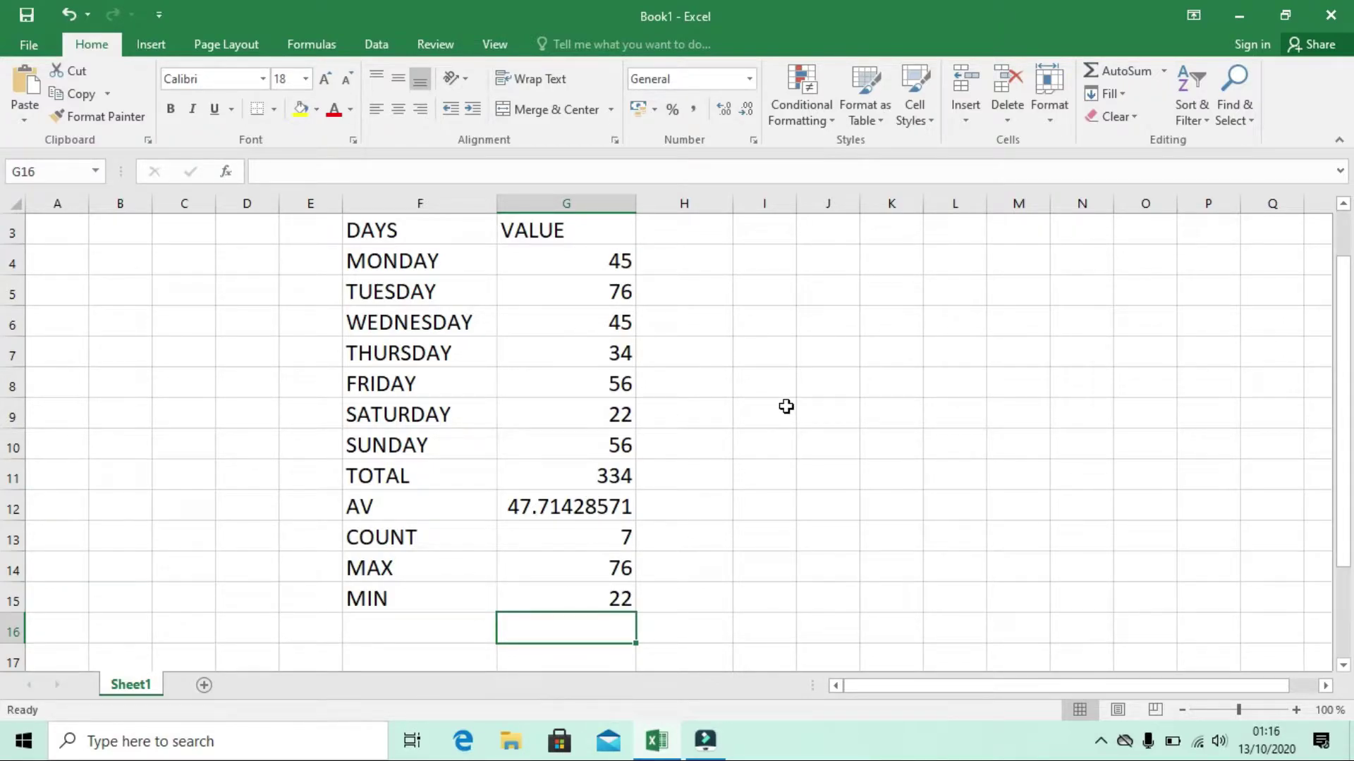
pyautogui.click(1164, 71)
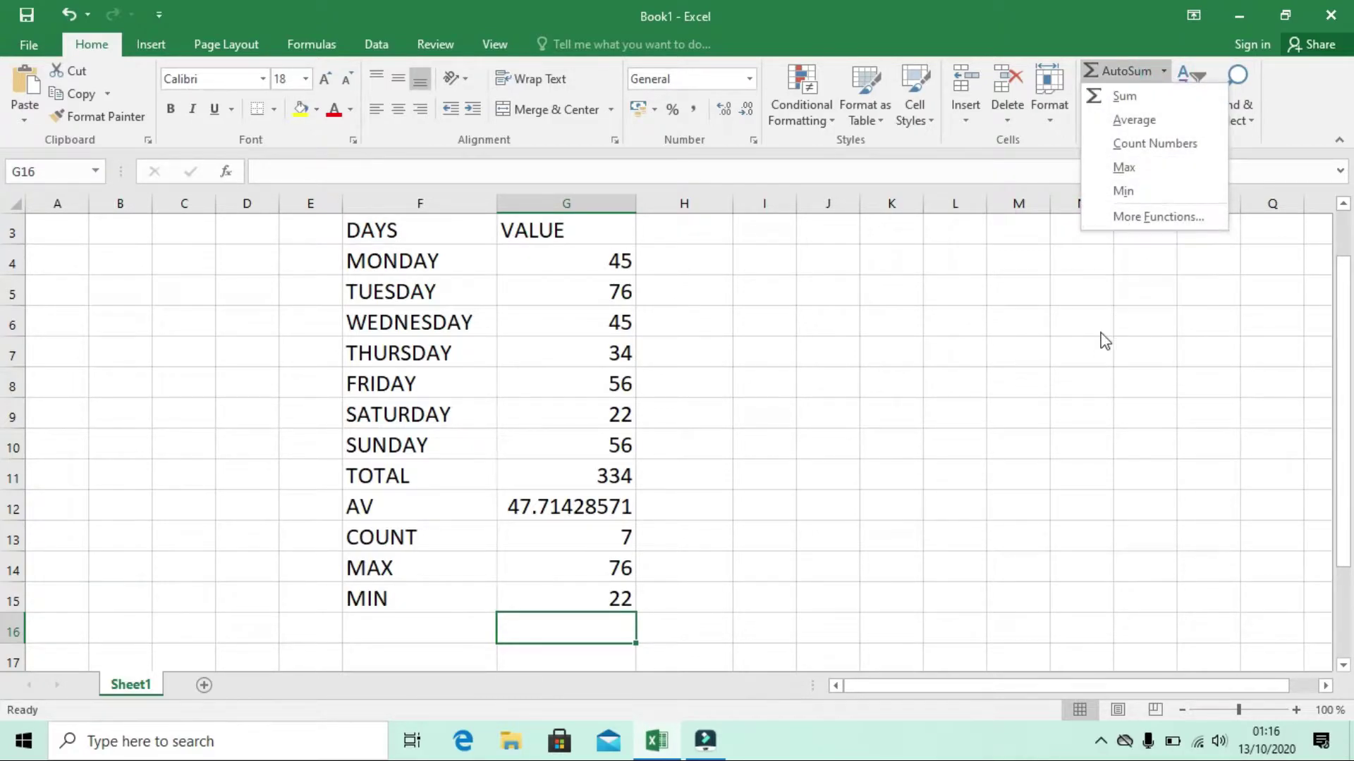
pyautogui.click(1123, 314)
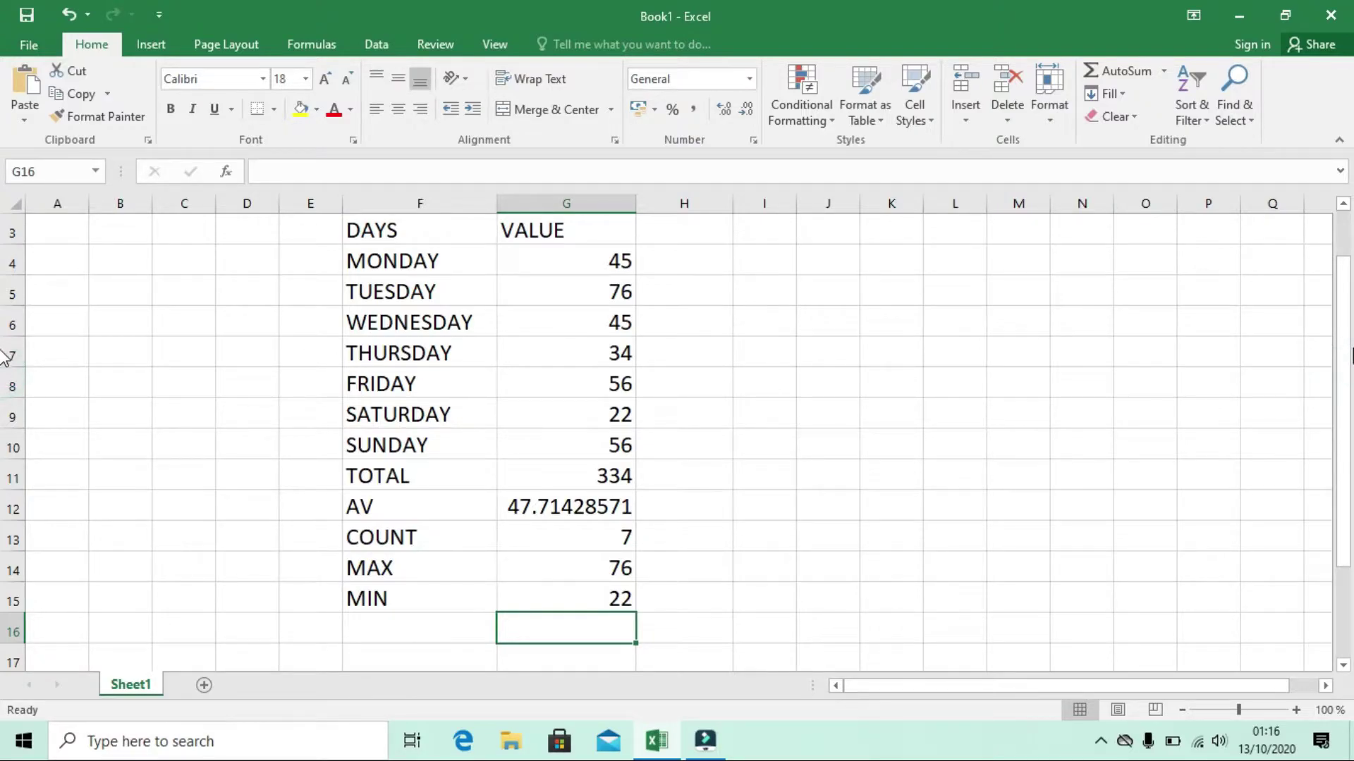
pyautogui.moveTo(1349, 378)
pyautogui.mouseDown()
pyautogui.moveTo(1348, 352)
pyautogui.moveTo(1348, 384)
pyautogui.mouseUp()
pyautogui.click(1123, 94)
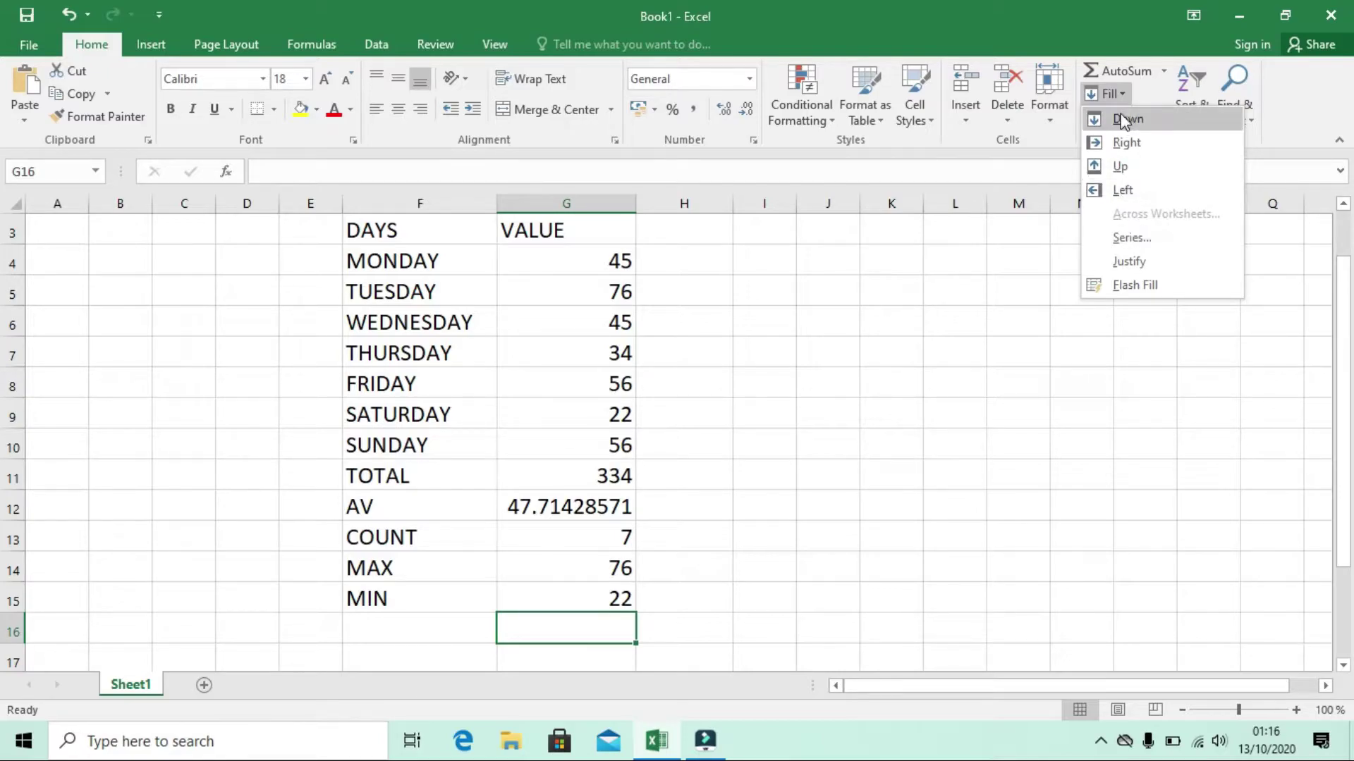
# - Fill the MONDAY value from G4 to the right into the empty cell H4
pyautogui.click(680, 254)
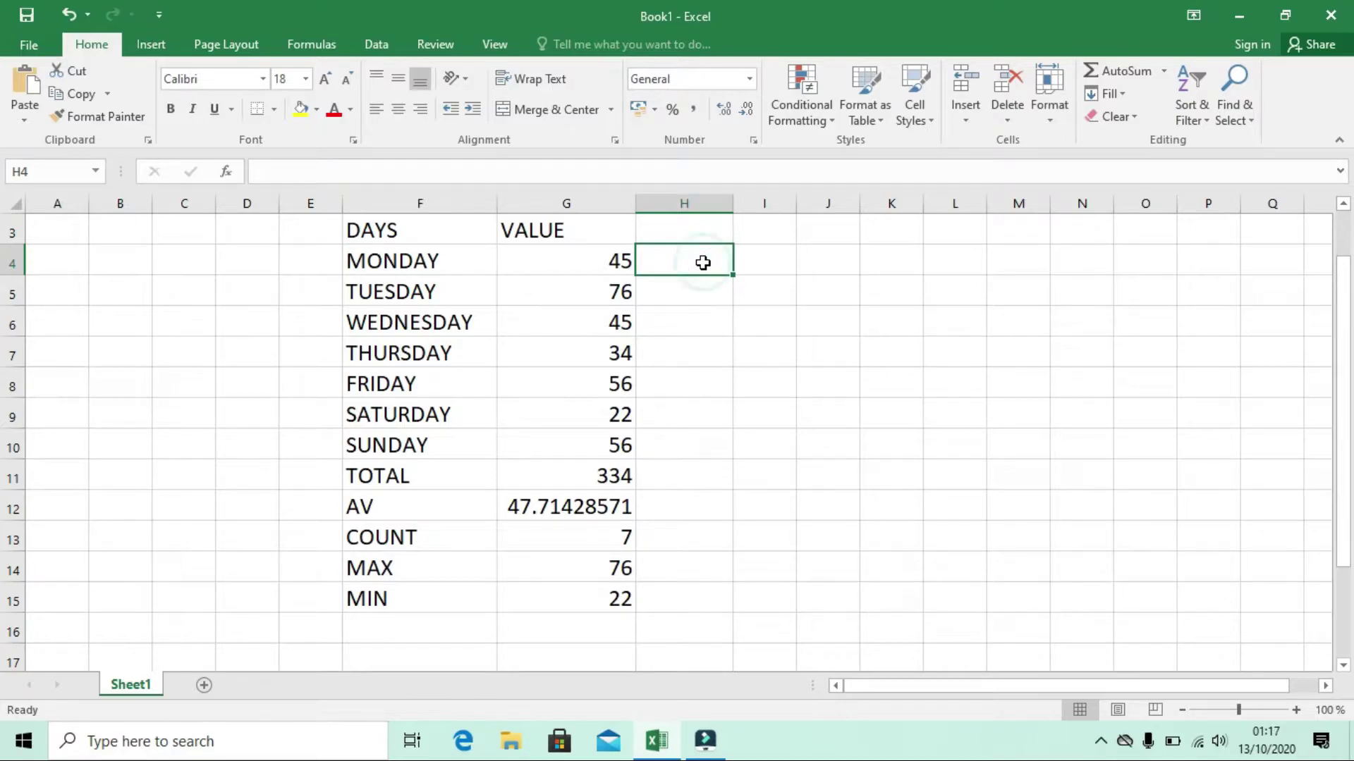
pyautogui.click(1122, 95)
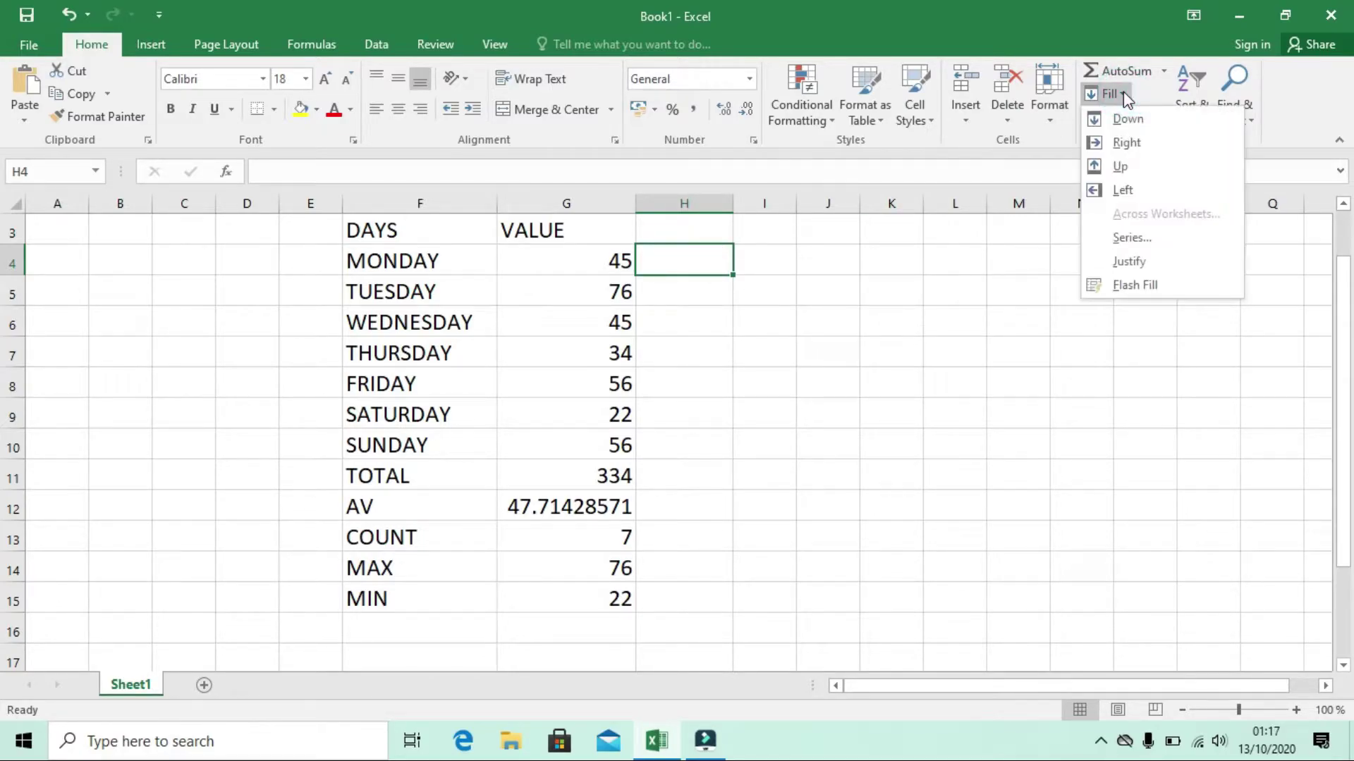
pyautogui.click(1138, 144)
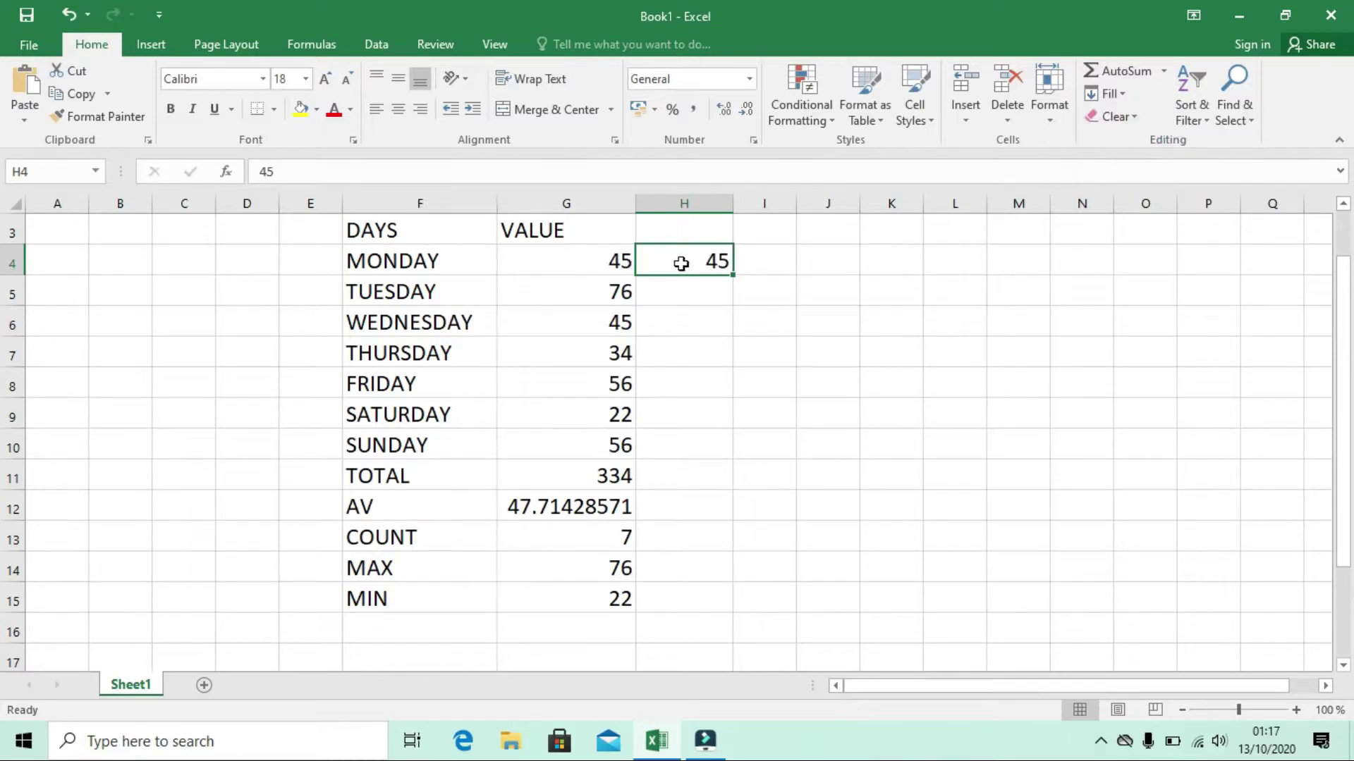
# - Fill the MONDAY label from F4 to the left into E4 and widen column E to fit the text
pyautogui.click(314, 266)
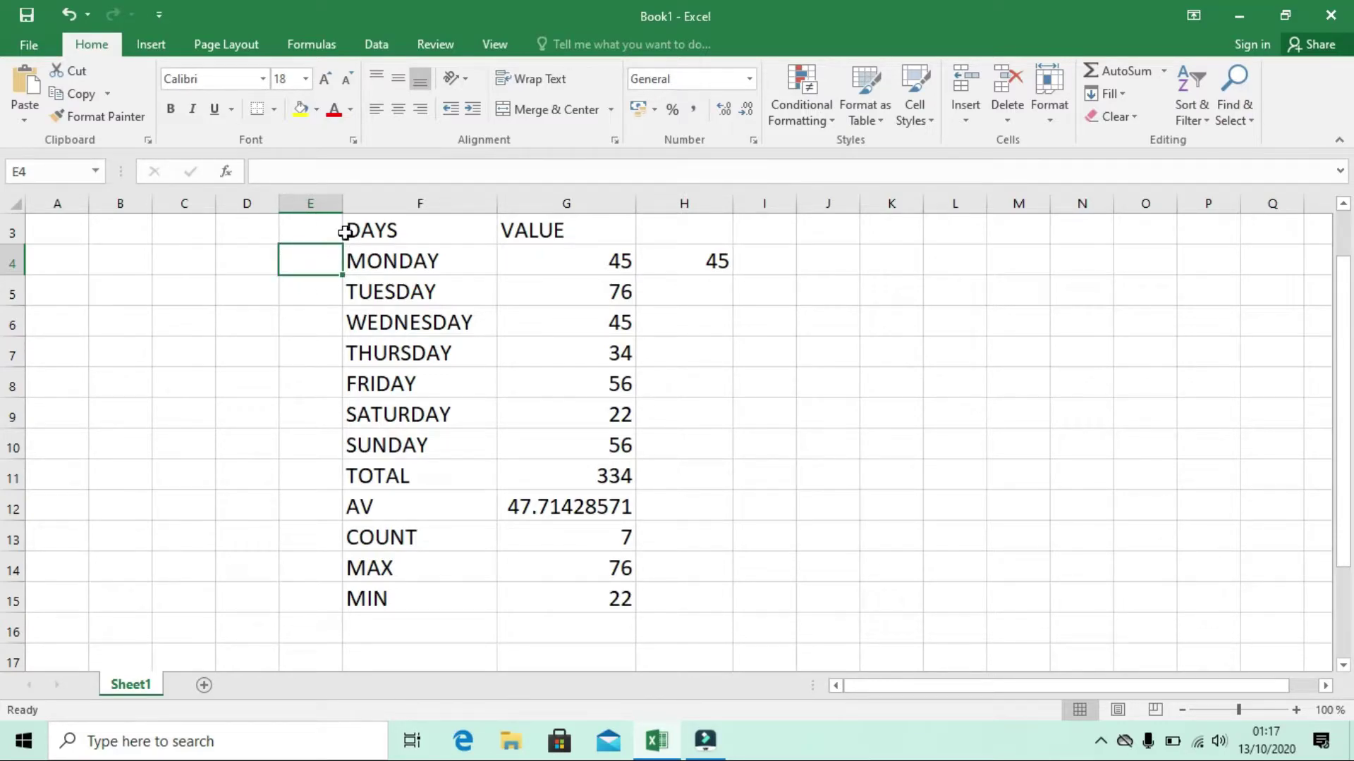
pyautogui.click(1124, 92)
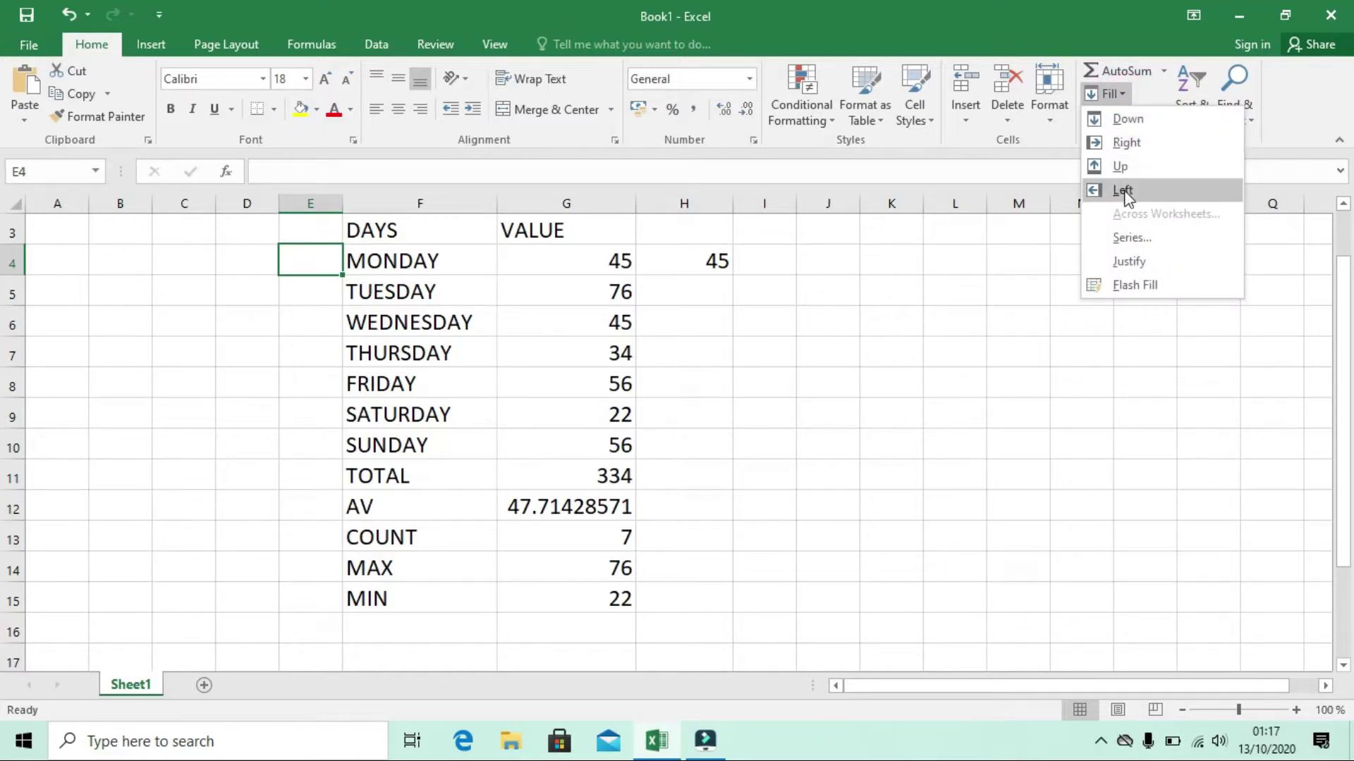
pyautogui.click(1121, 190)
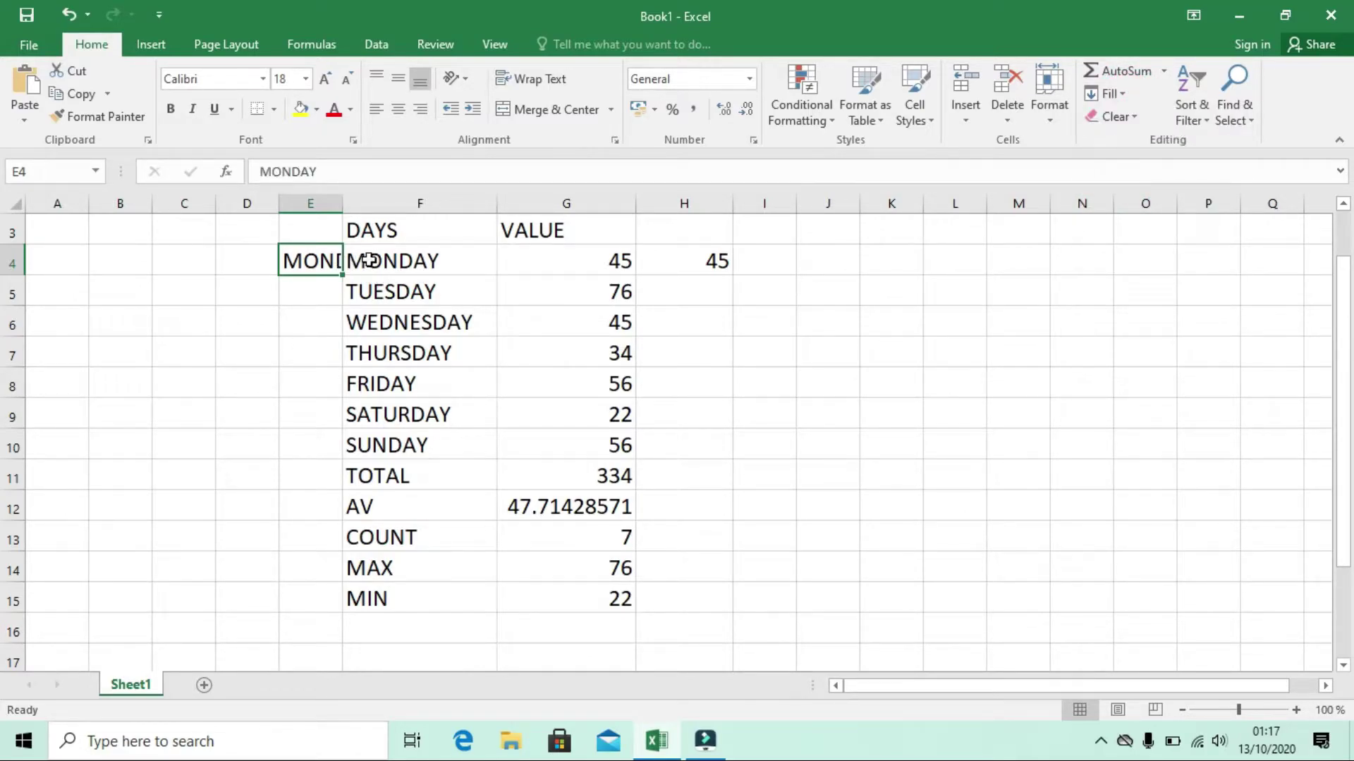
pyautogui.moveTo(342, 205); pyautogui.dragTo(434, 208)
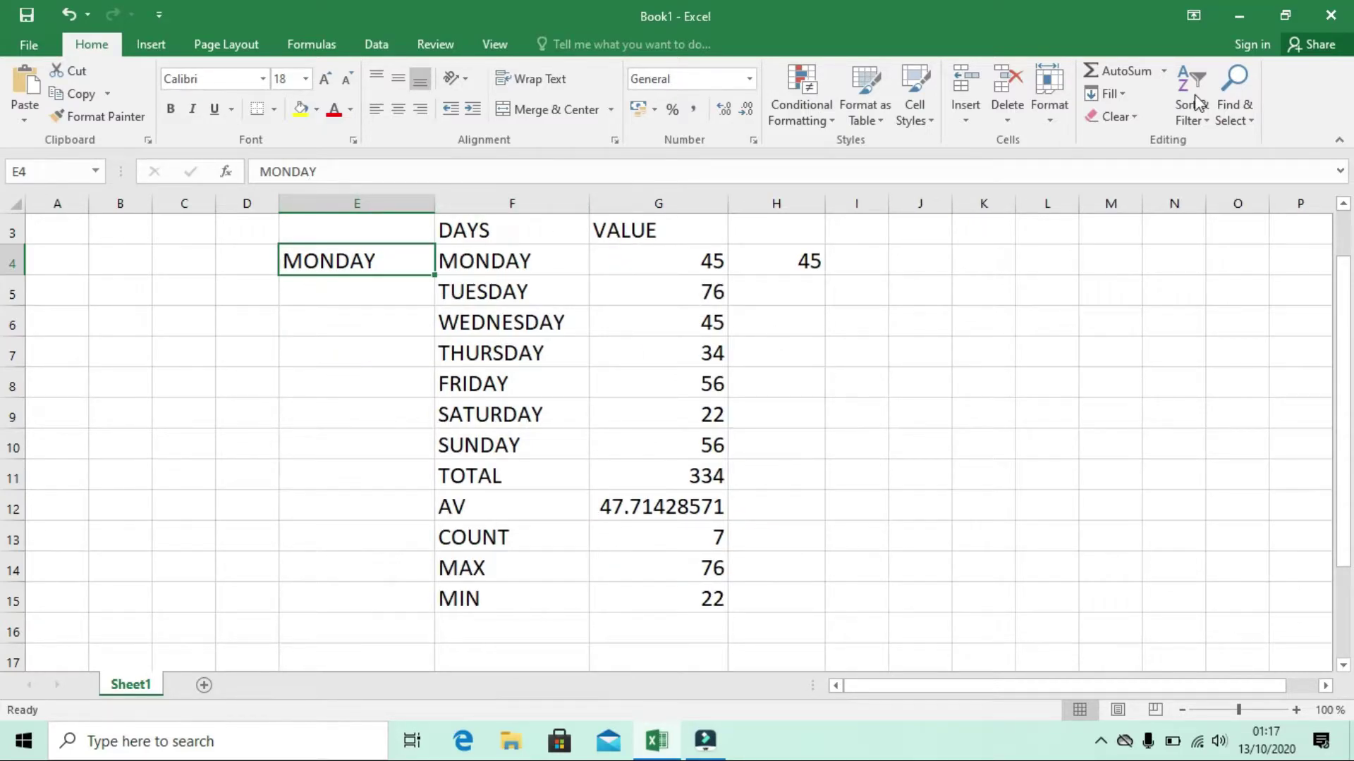
# - Extend the weekday series from MONDAY in E4 down to cell E13 with the fill handle
pyautogui.click(1121, 93)
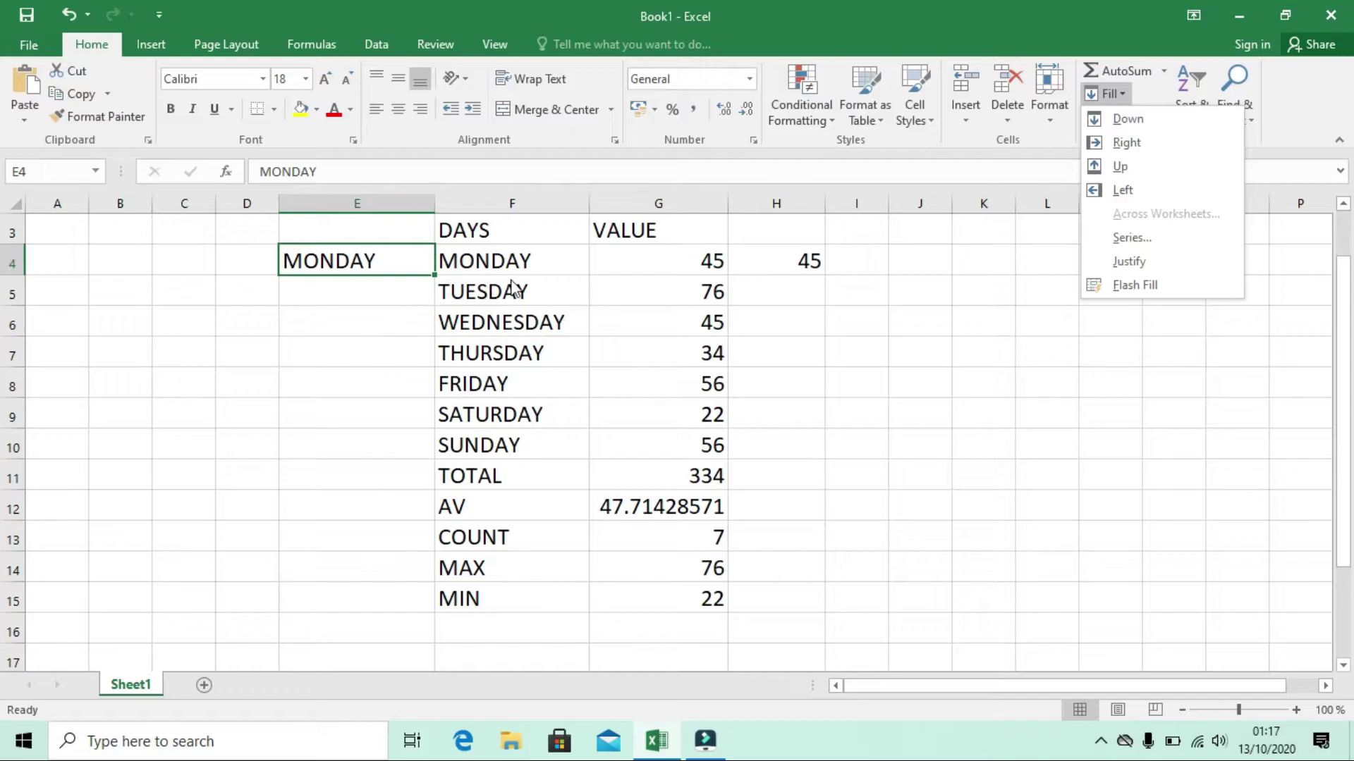
pyautogui.click(435, 275)
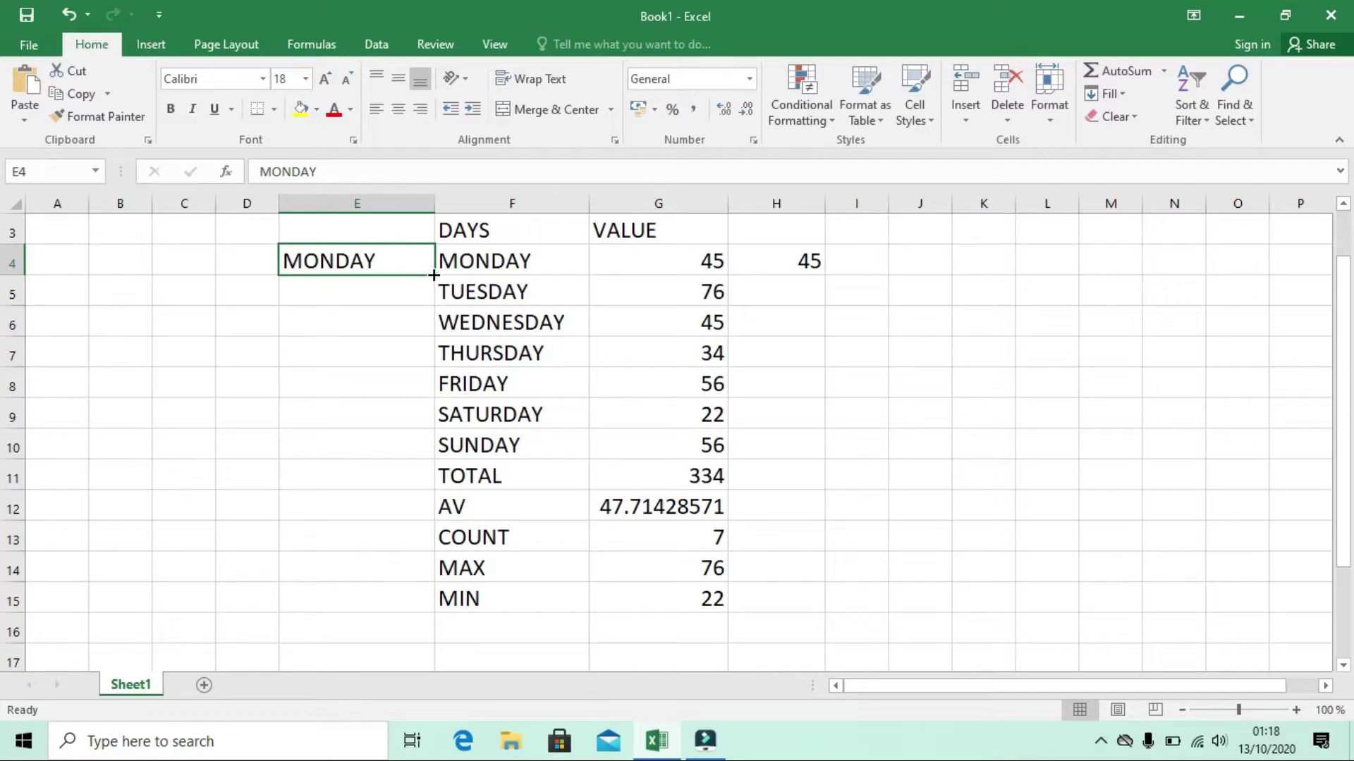
pyautogui.moveTo(433, 275); pyautogui.dragTo(434, 275)
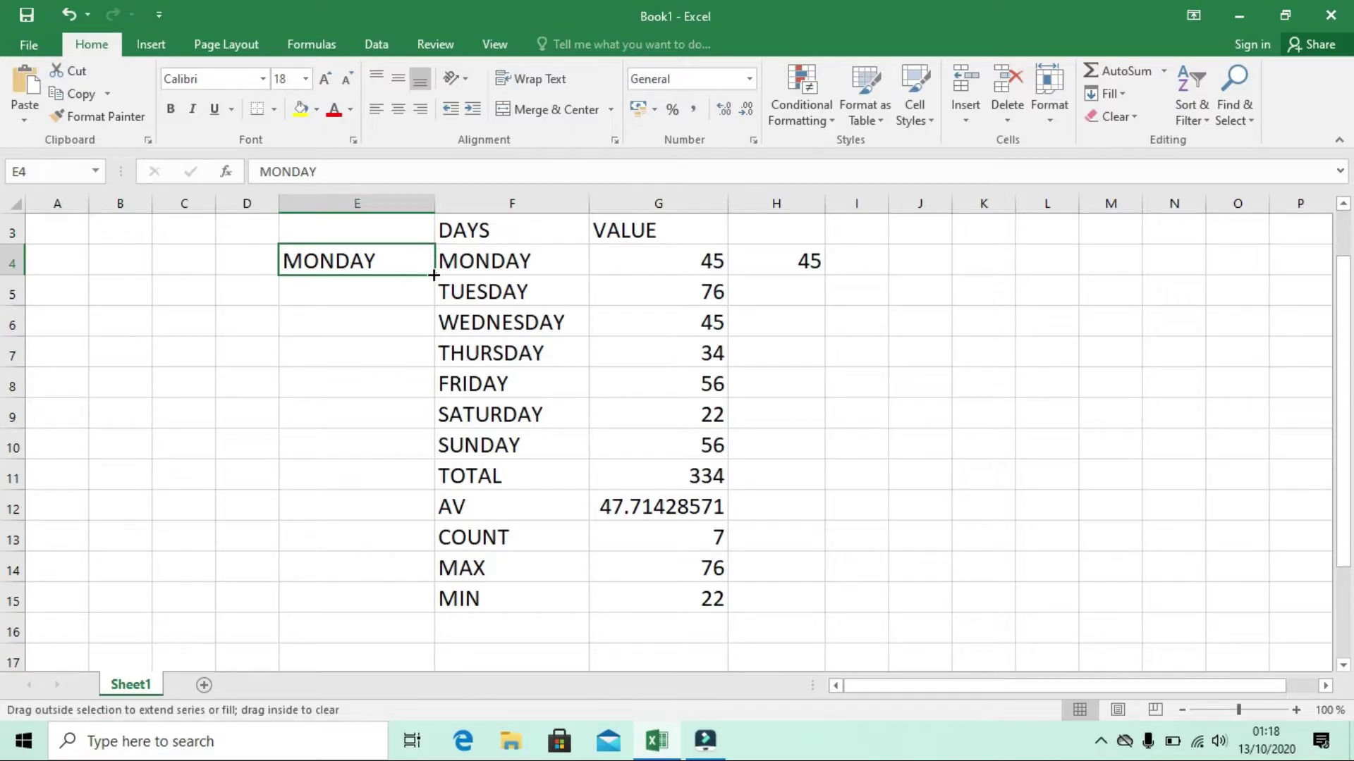
pyautogui.moveTo(433, 277); pyautogui.dragTo(391, 550)
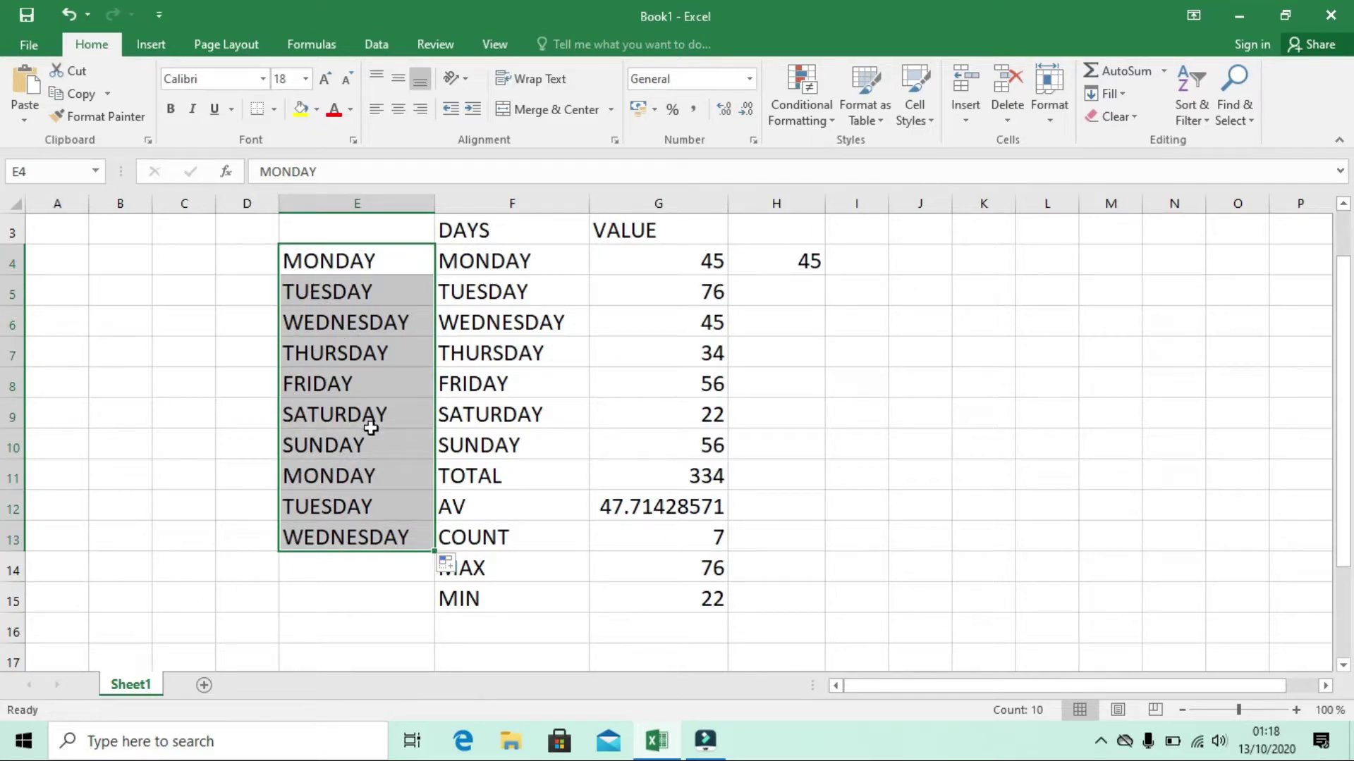
# - Enter 1 in cell J4 and fill it down through J13
pyautogui.click(928, 264)
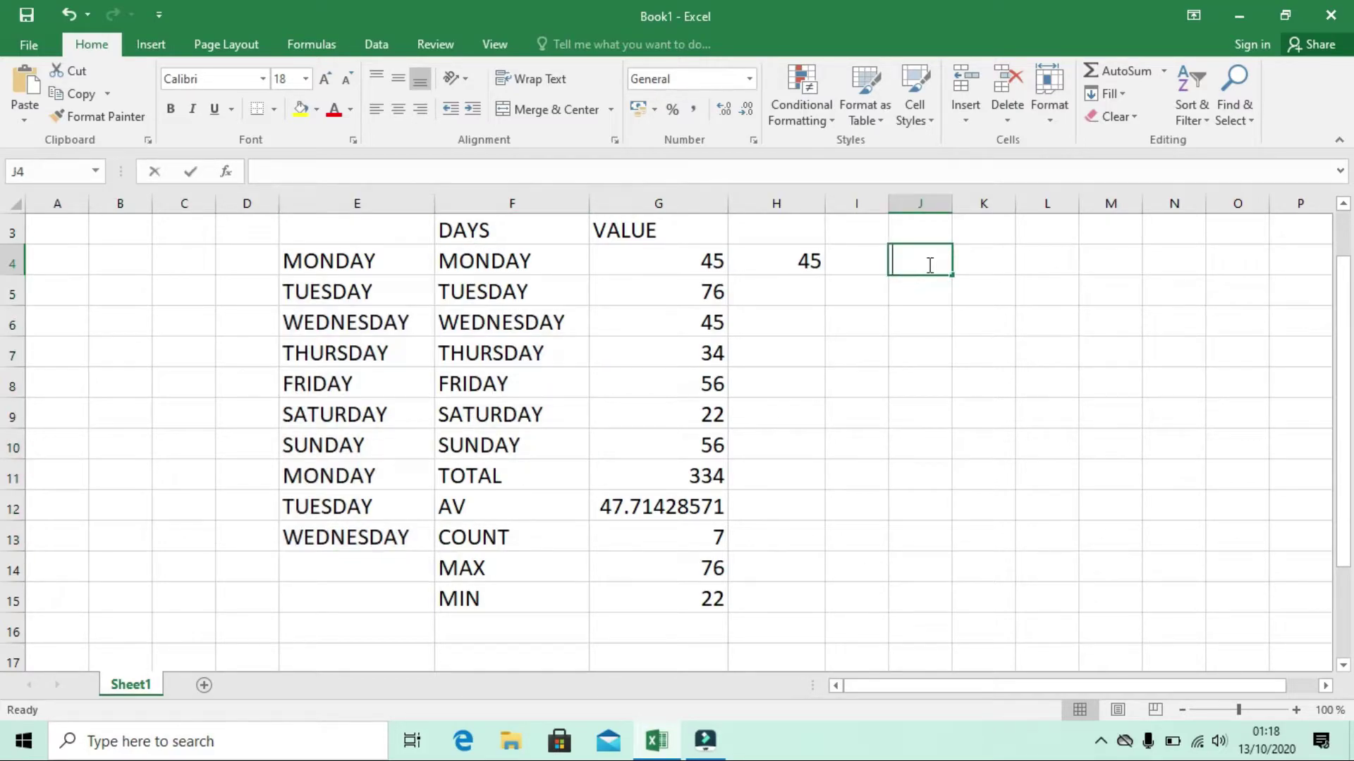
pyautogui.write('1')
pyautogui.click(980, 281)
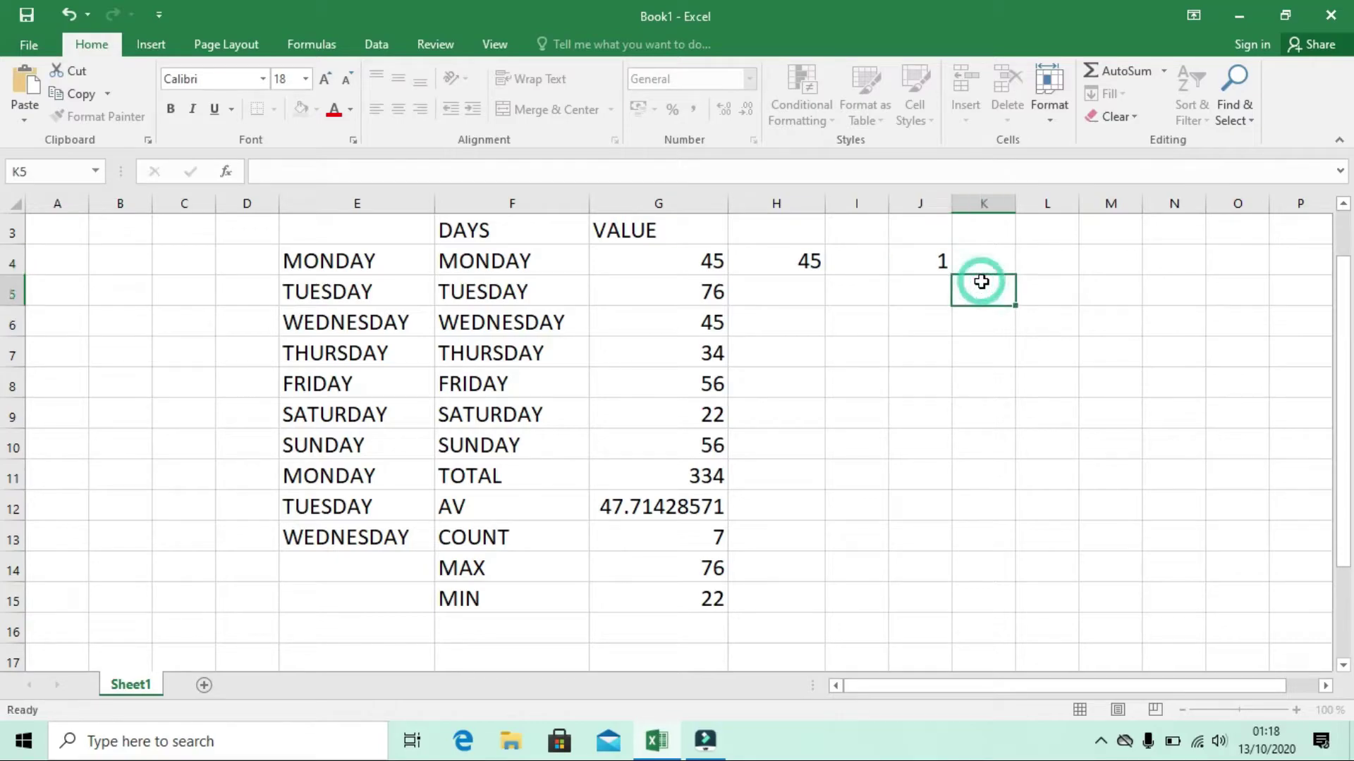
pyautogui.click(947, 266)
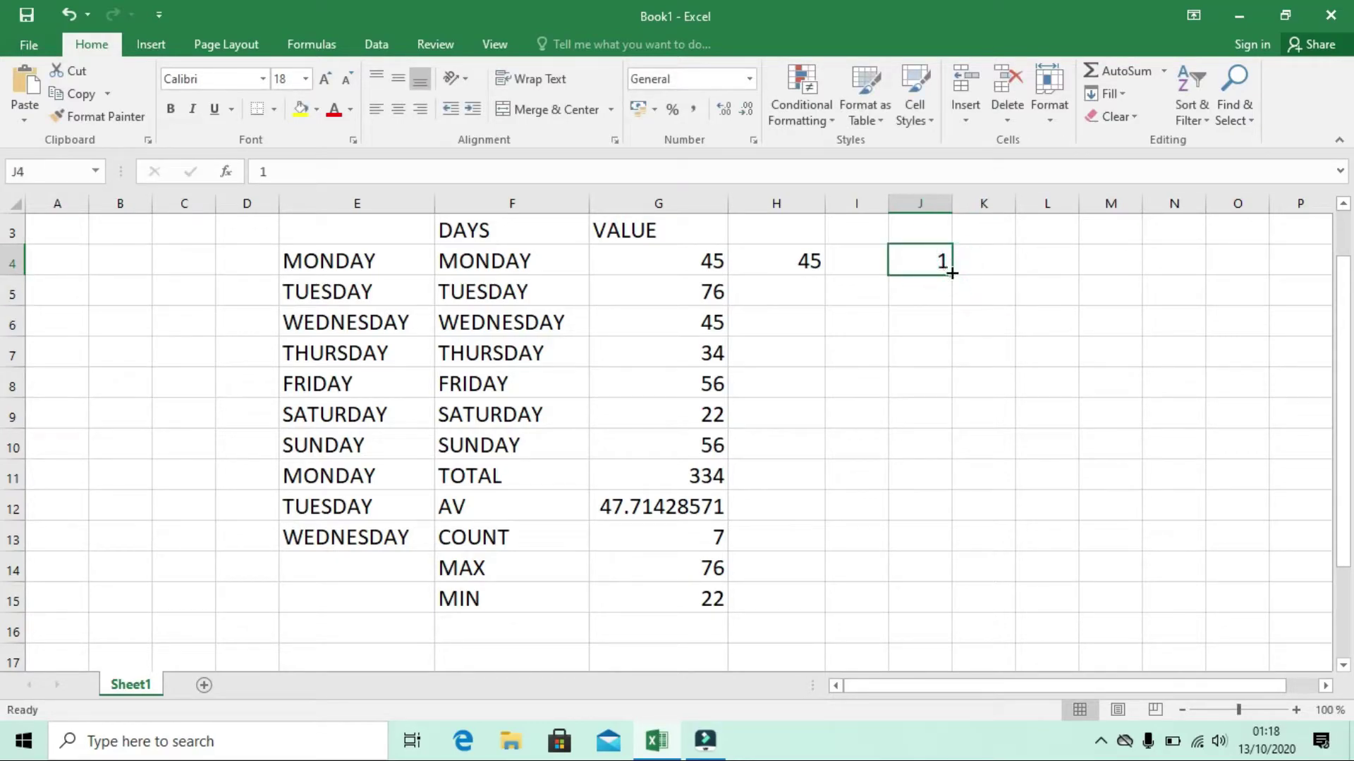
pyautogui.moveTo(951, 274); pyautogui.dragTo(944, 538)
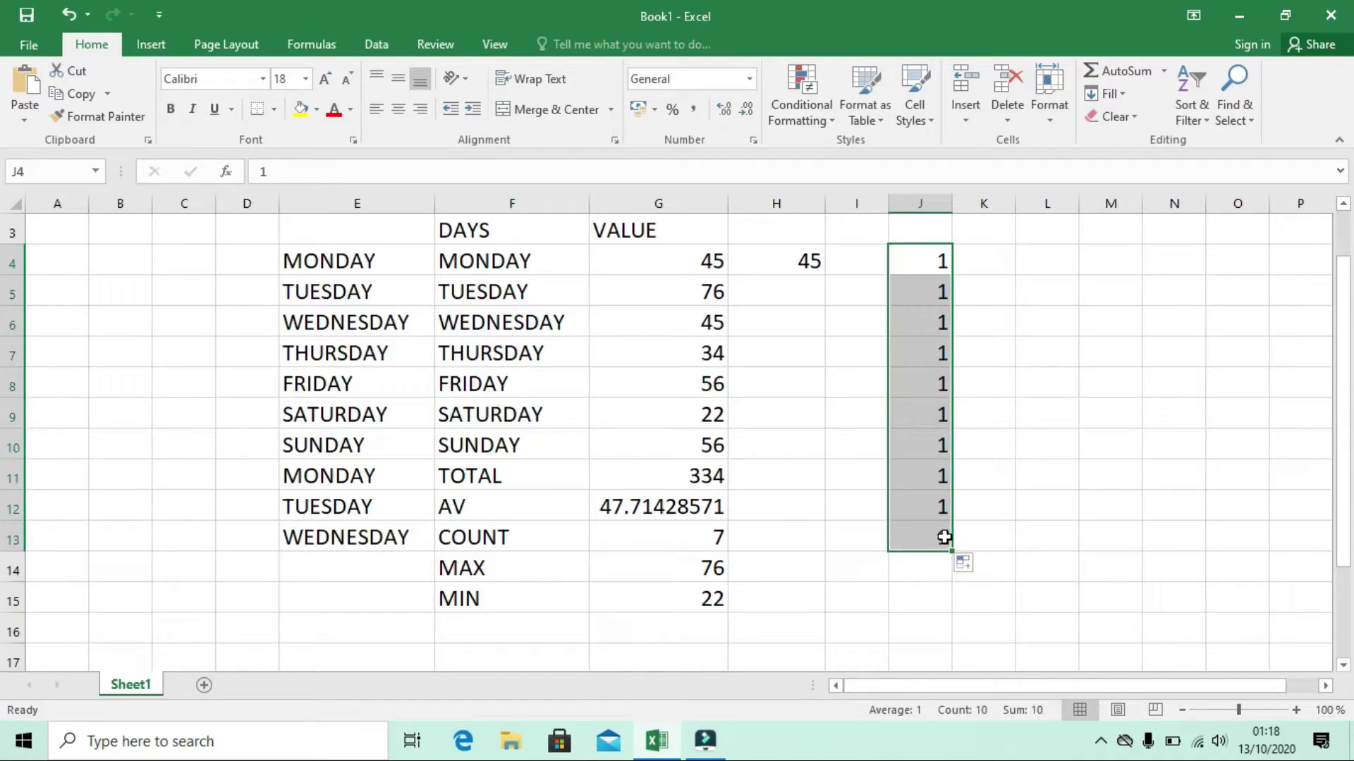
# - Fill J4:J13 with a linear series in columns using a step value of 1
pyautogui.click(1127, 93)
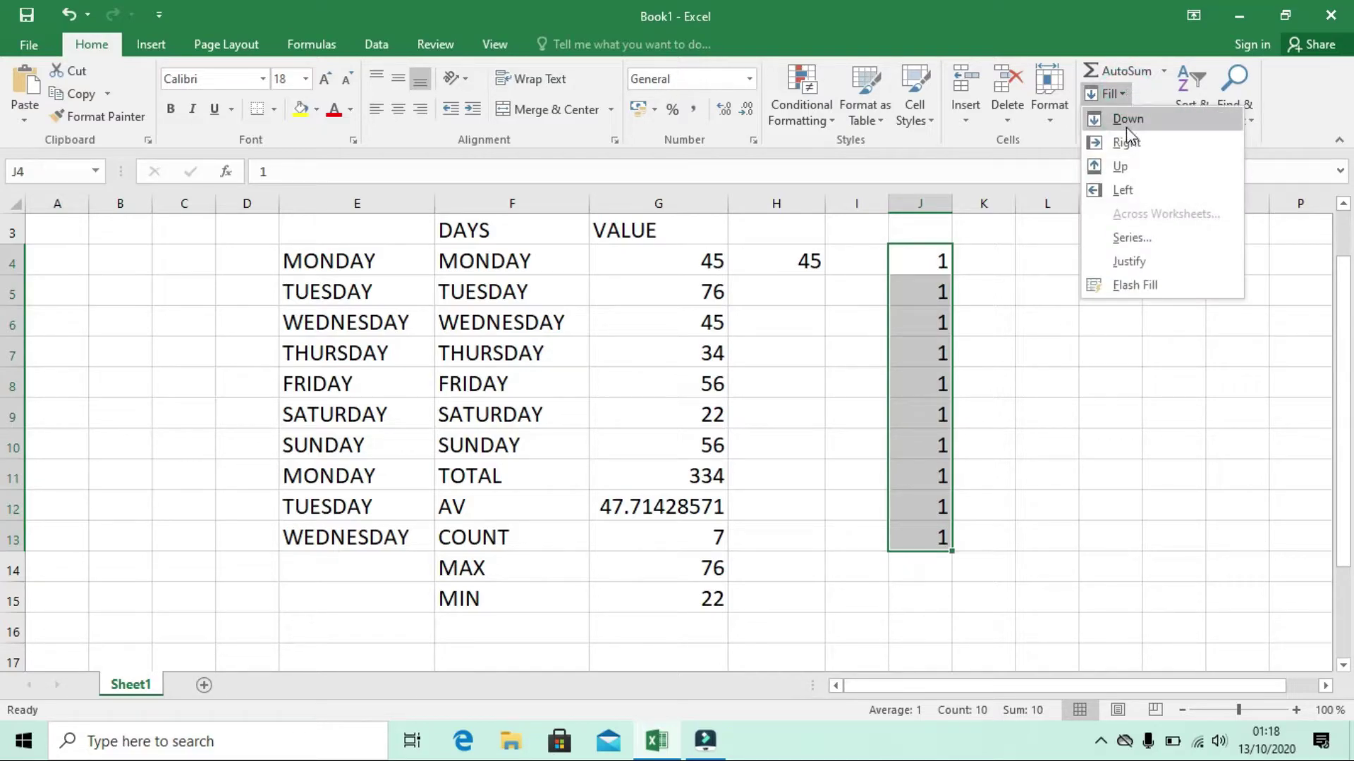
pyautogui.click(1132, 239)
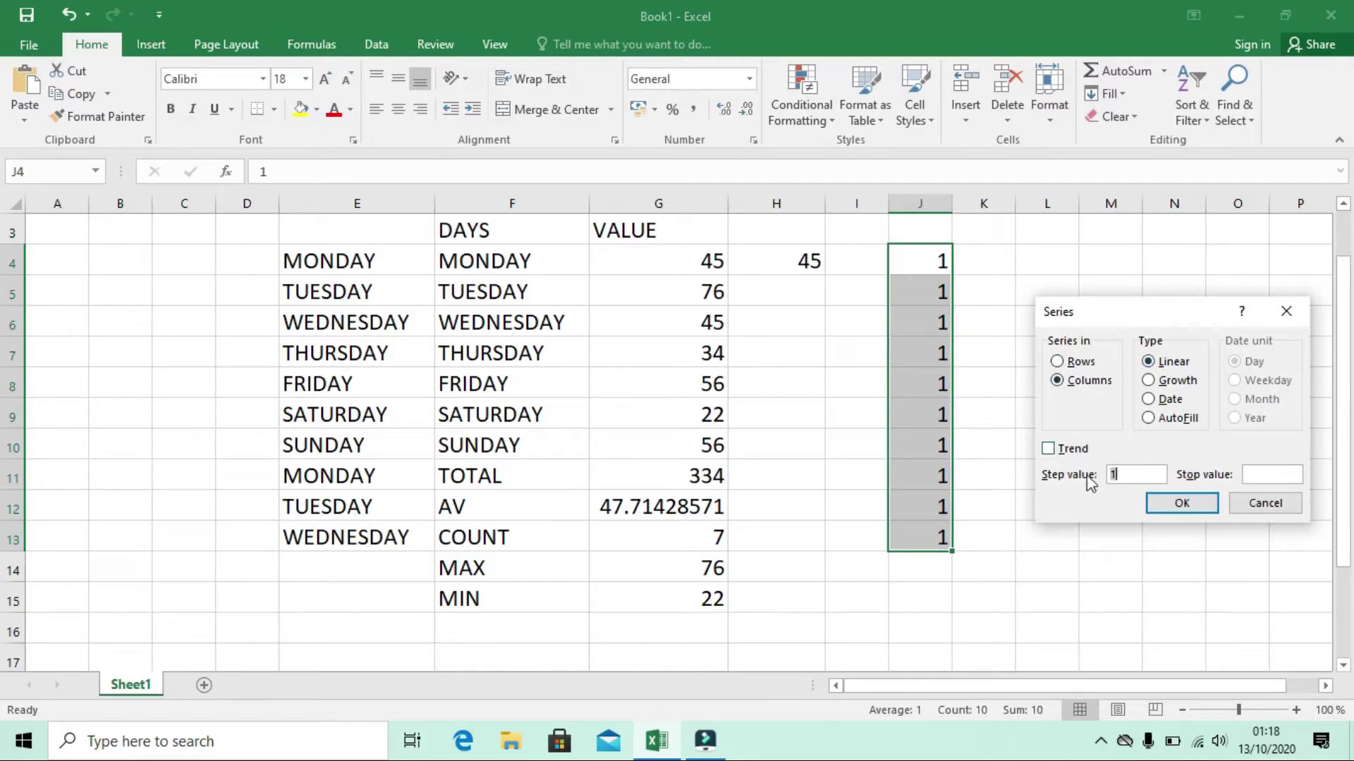
pyautogui.click(1182, 505)
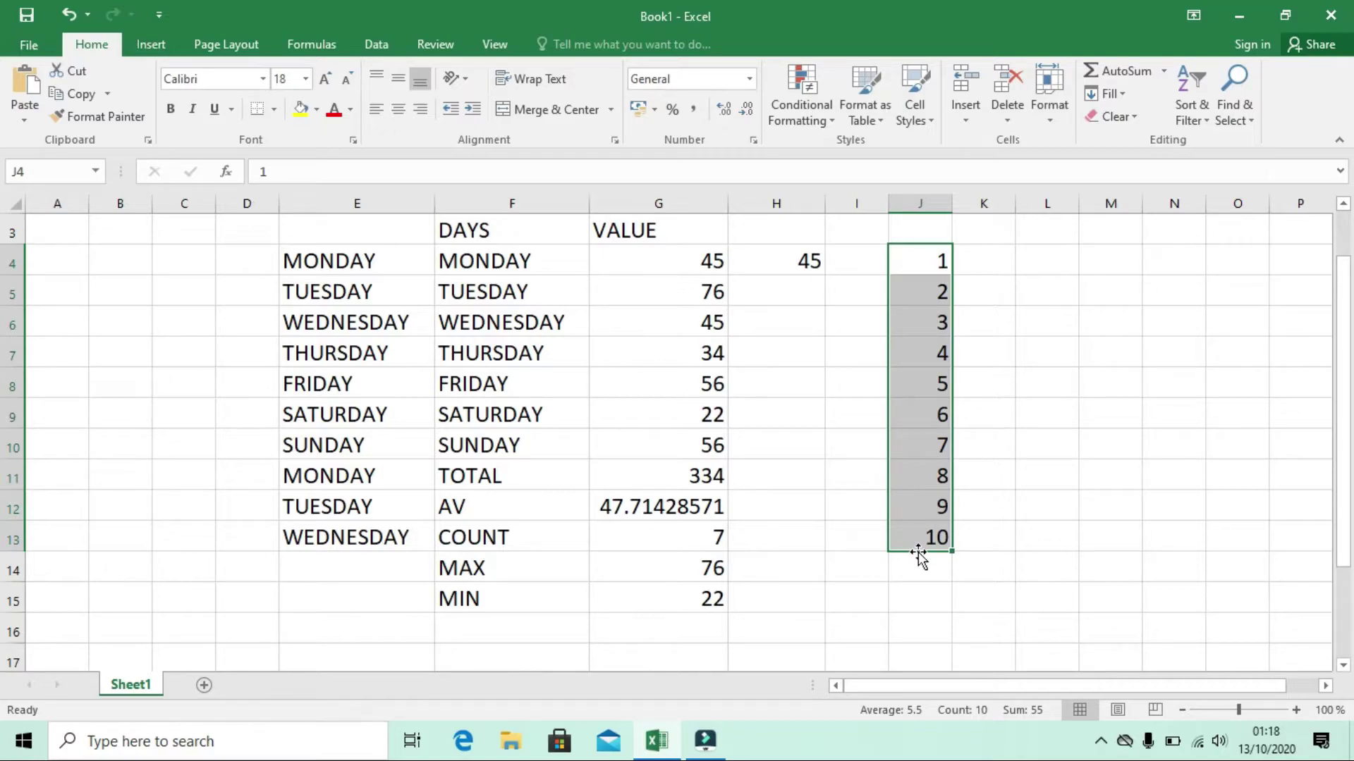
pyautogui.click(1126, 98)
pyautogui.click(1147, 236)
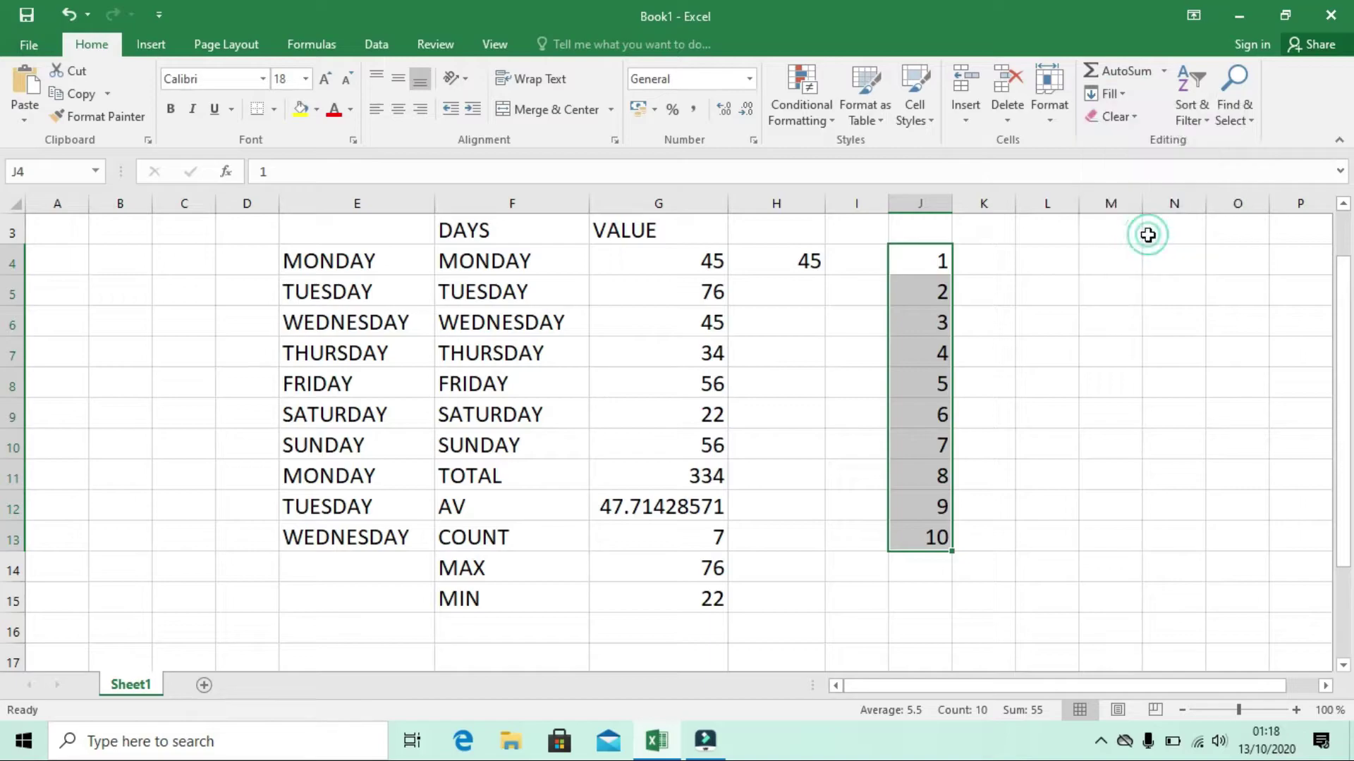
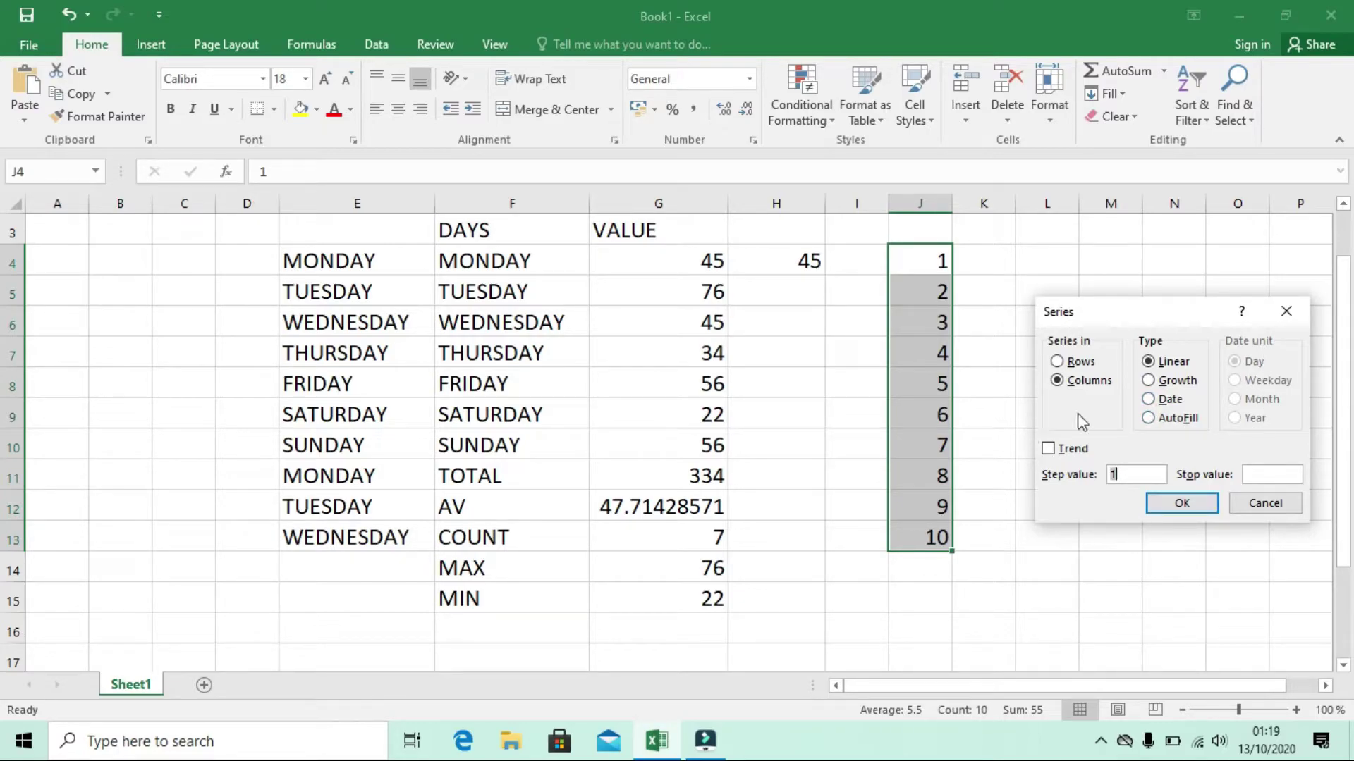
pyautogui.click(1285, 311)
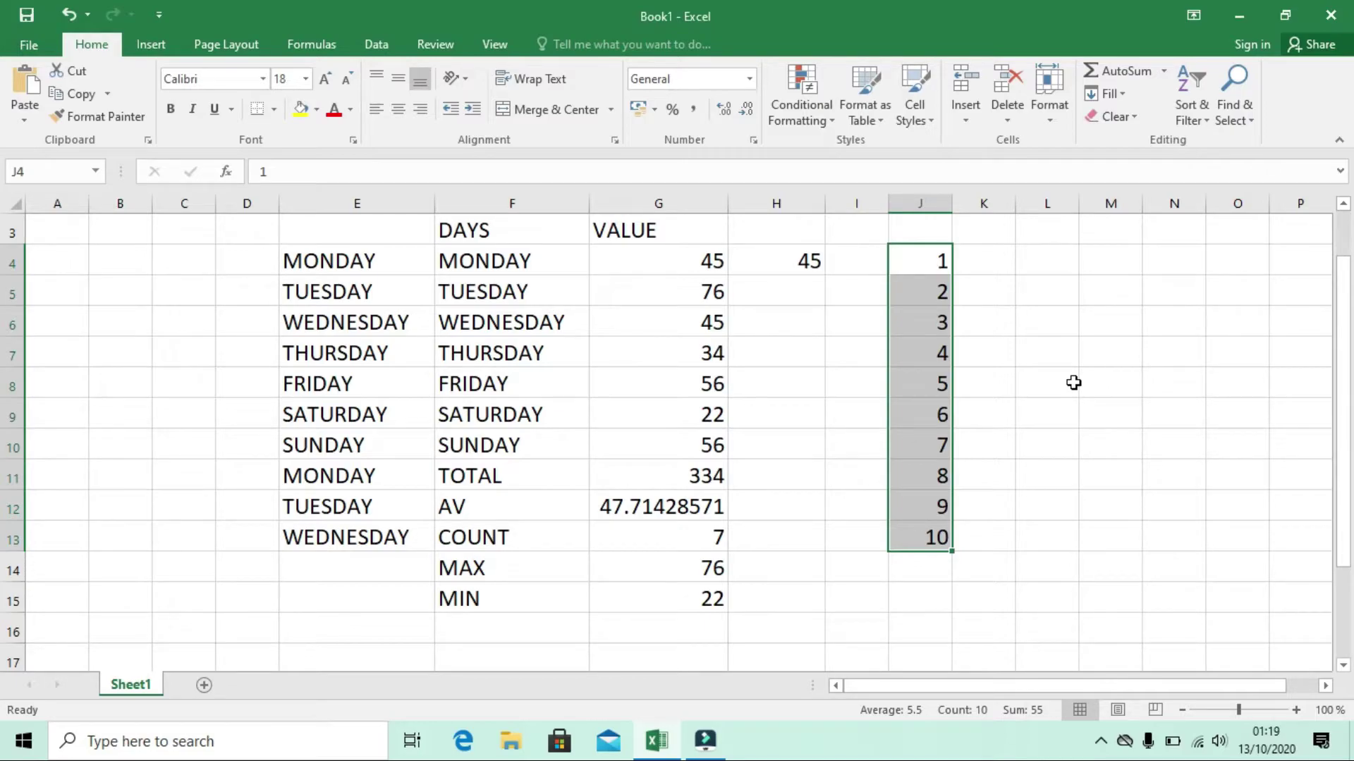
pyautogui.click(1051, 258)
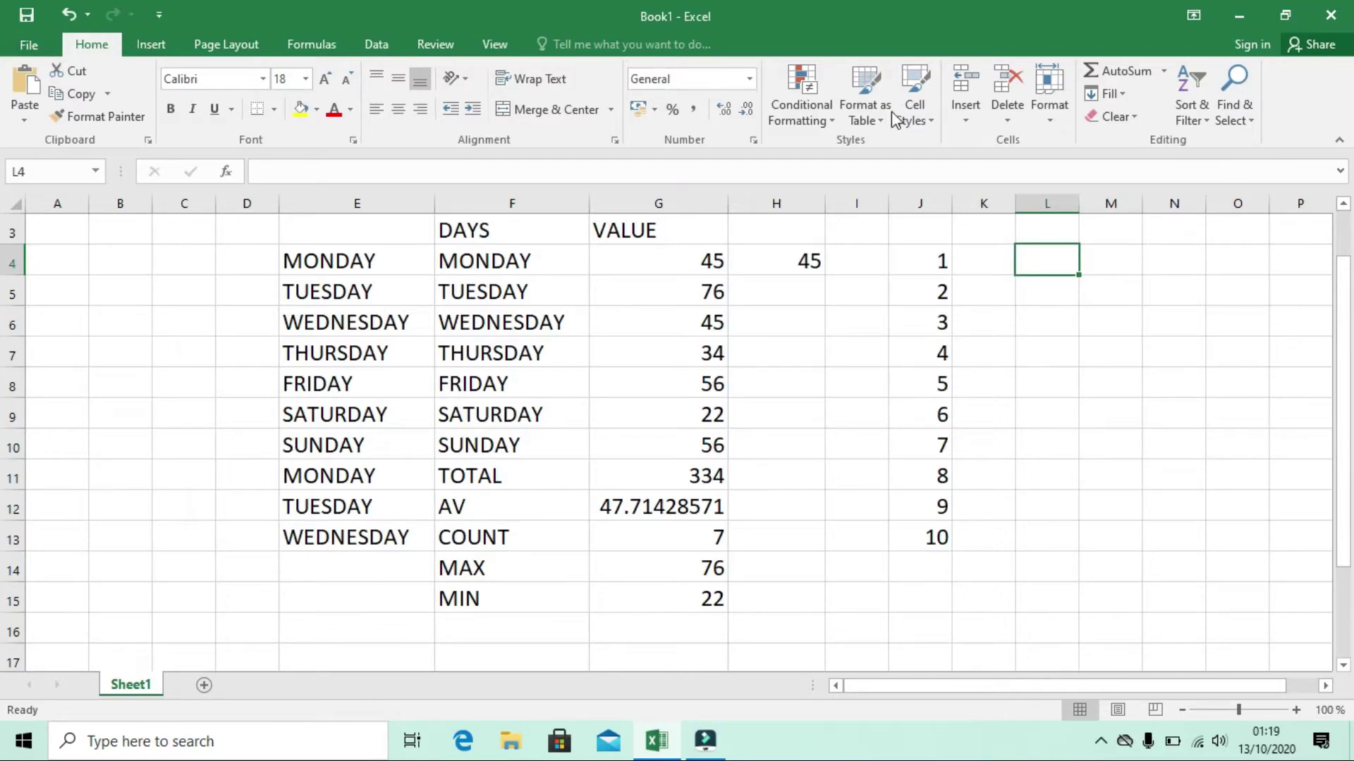
# - Clear everything, contents and formats, from the days and values in F4:G10
pyautogui.click(1136, 114)
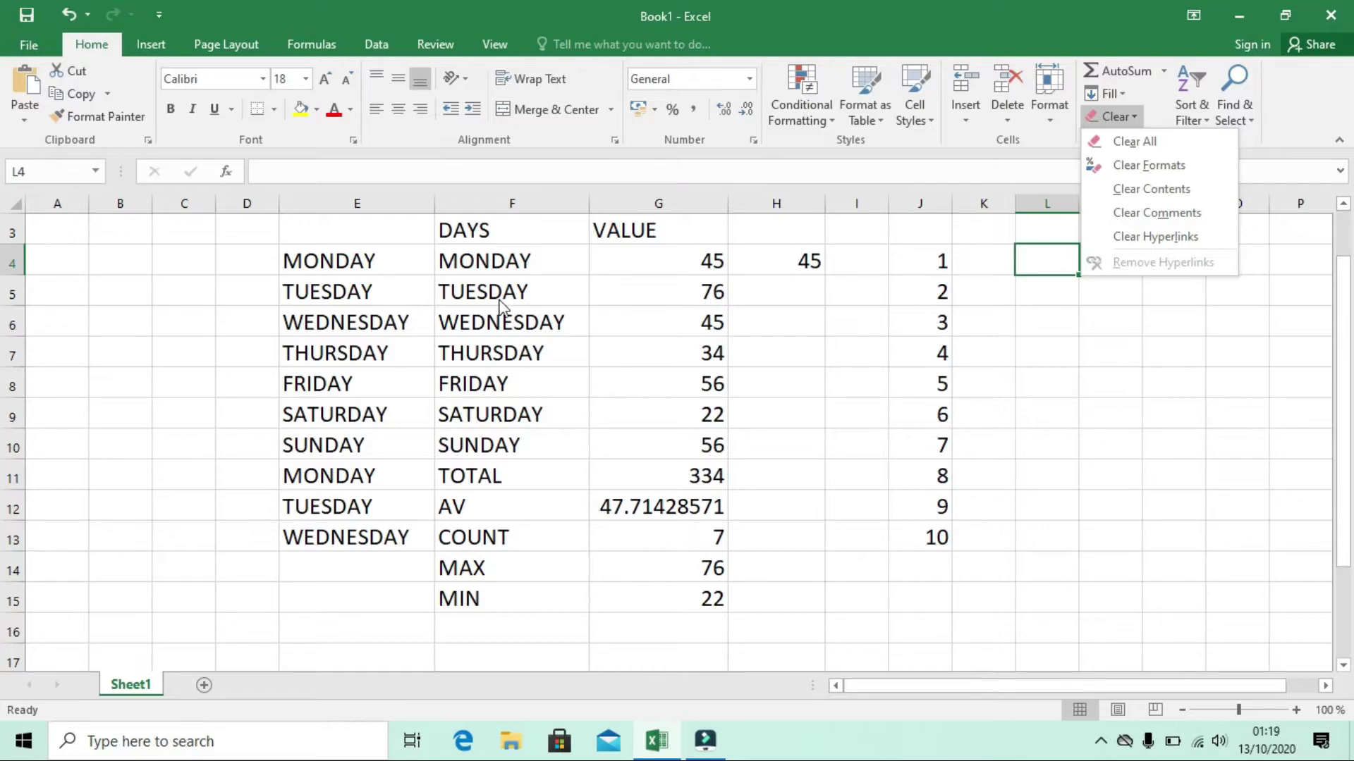
pyautogui.click(470, 246)
pyautogui.moveTo(471, 264); pyautogui.dragTo(656, 445)
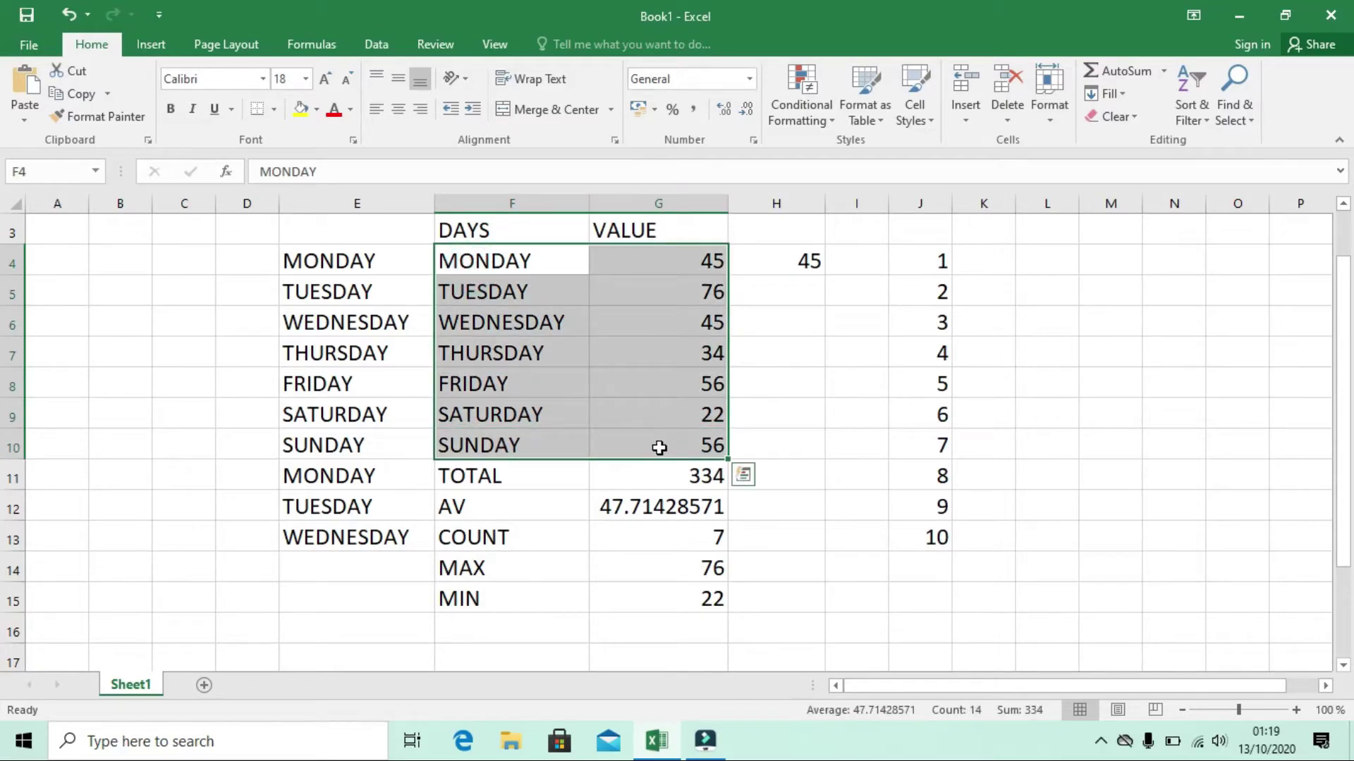
pyautogui.click(1140, 120)
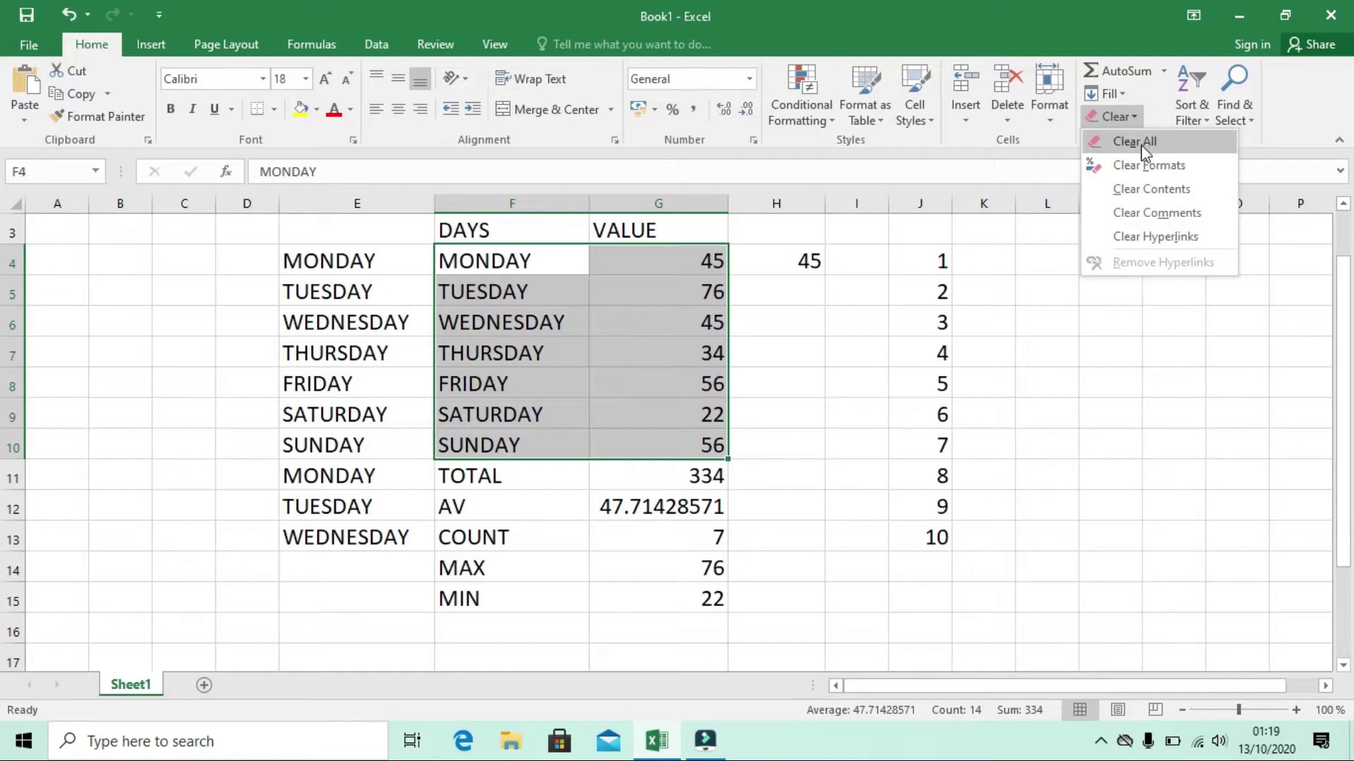
pyautogui.click(1140, 146)
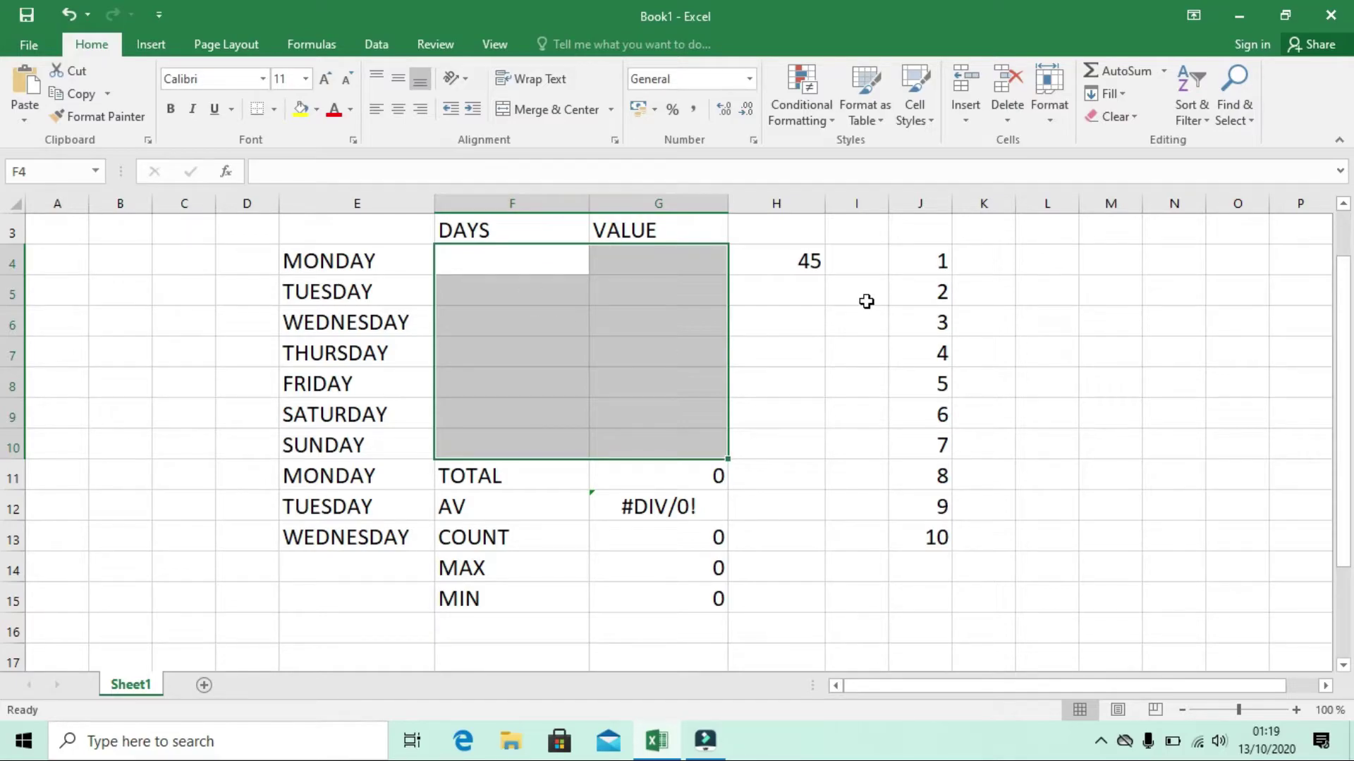
pyautogui.click(1128, 121)
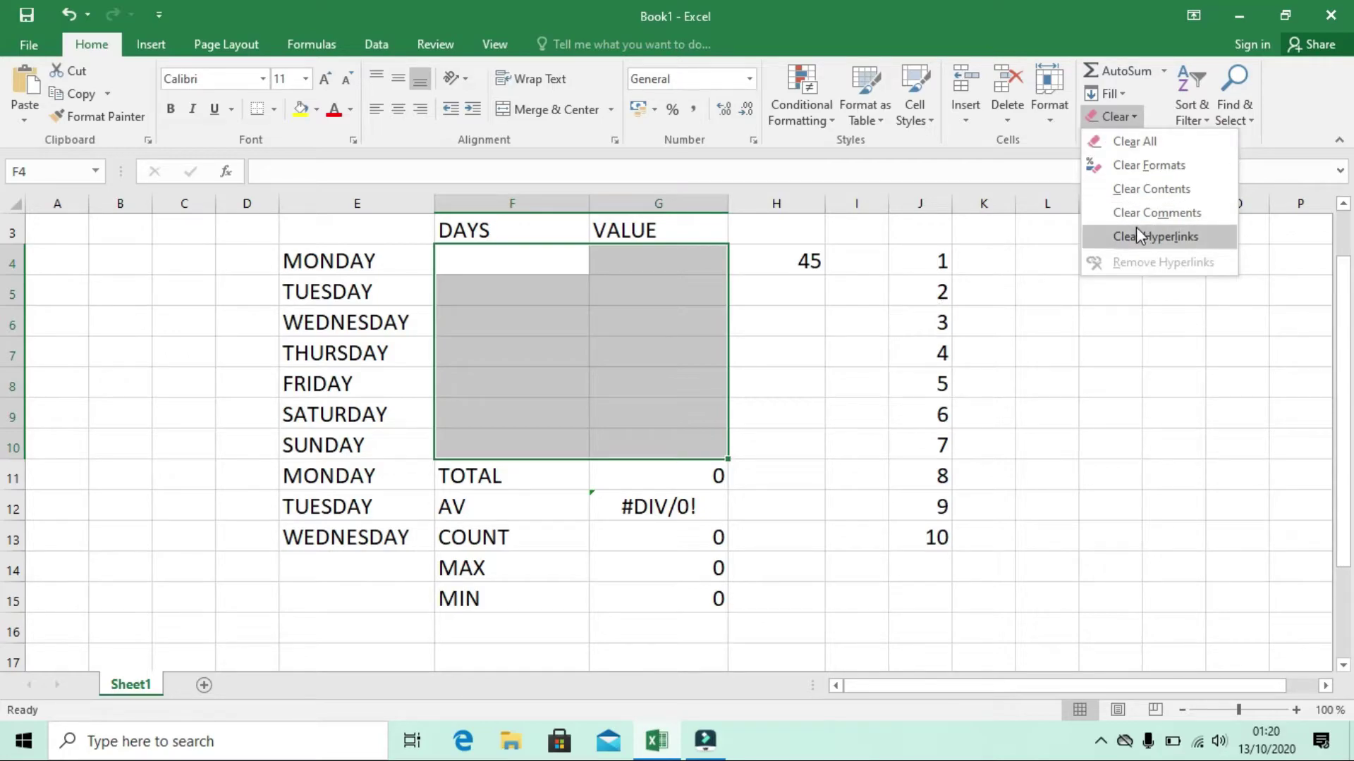
pyautogui.click(826, 345)
pyautogui.click(805, 354)
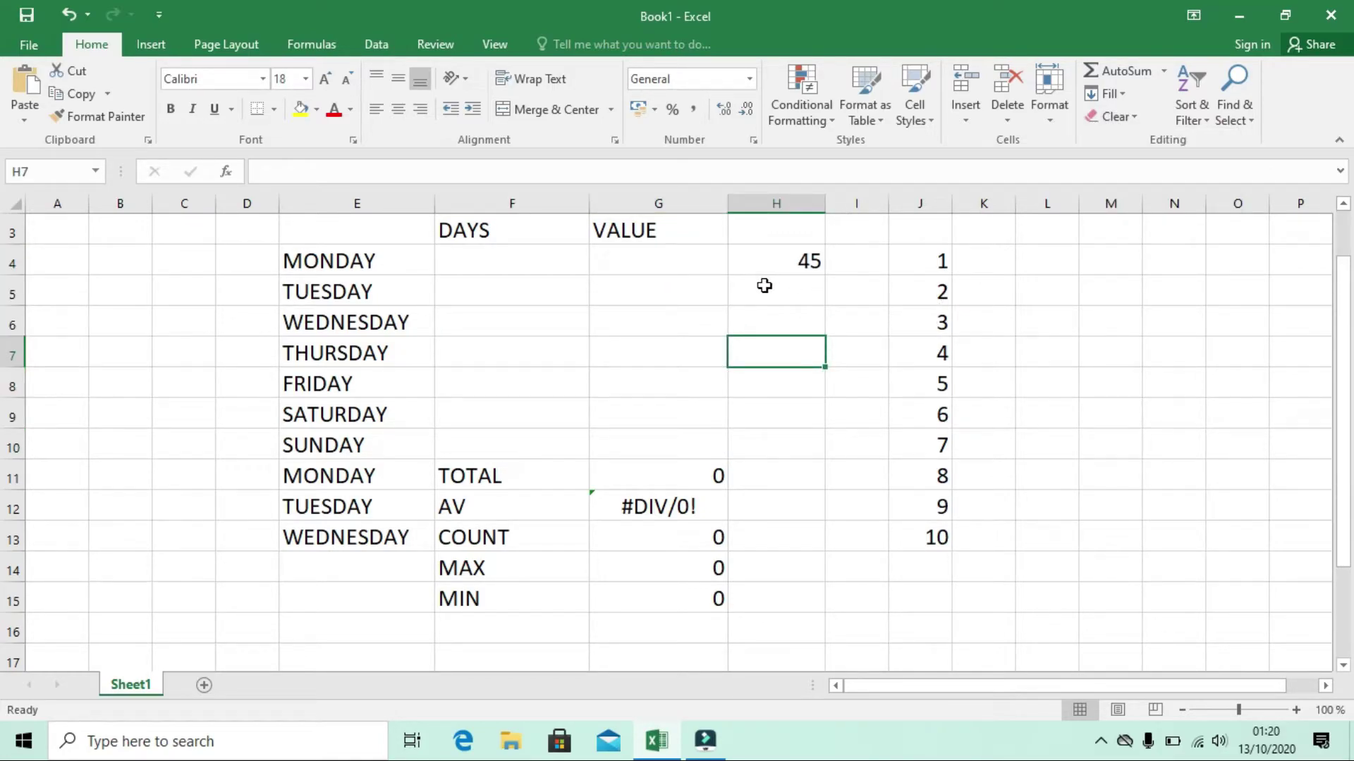
pyautogui.click(1140, 117)
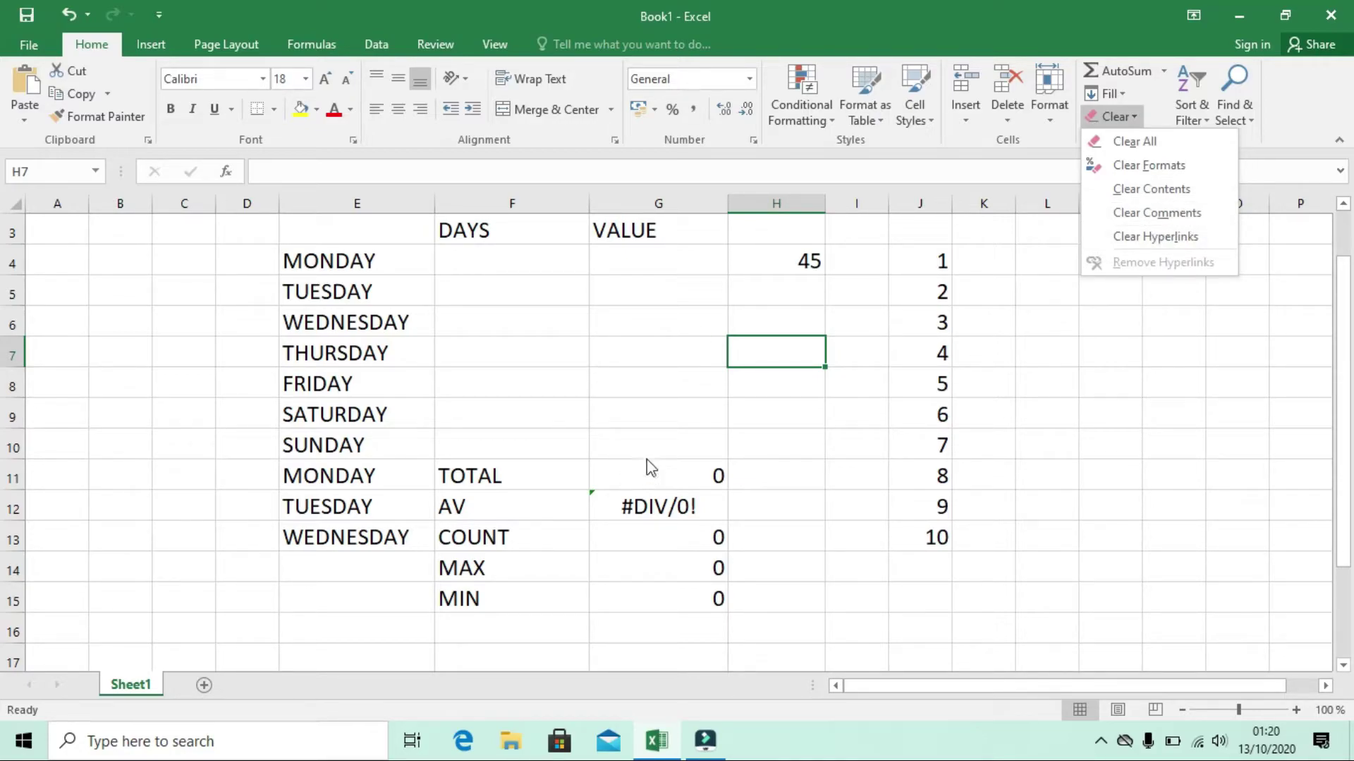
pyautogui.click(840, 418)
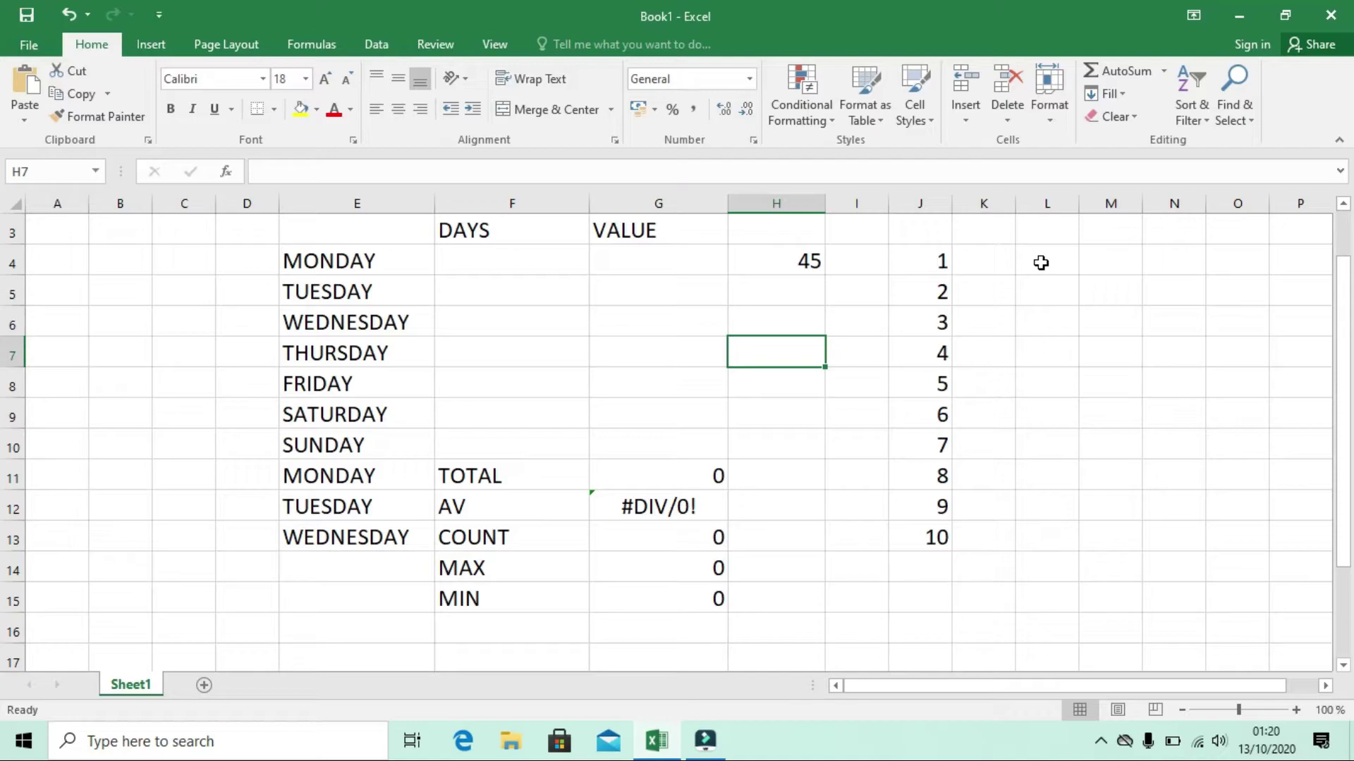
# - Undo the clearing of the days and values in F4:G10 and deselect the range
pyautogui.hotkey('ctrl', 'z')
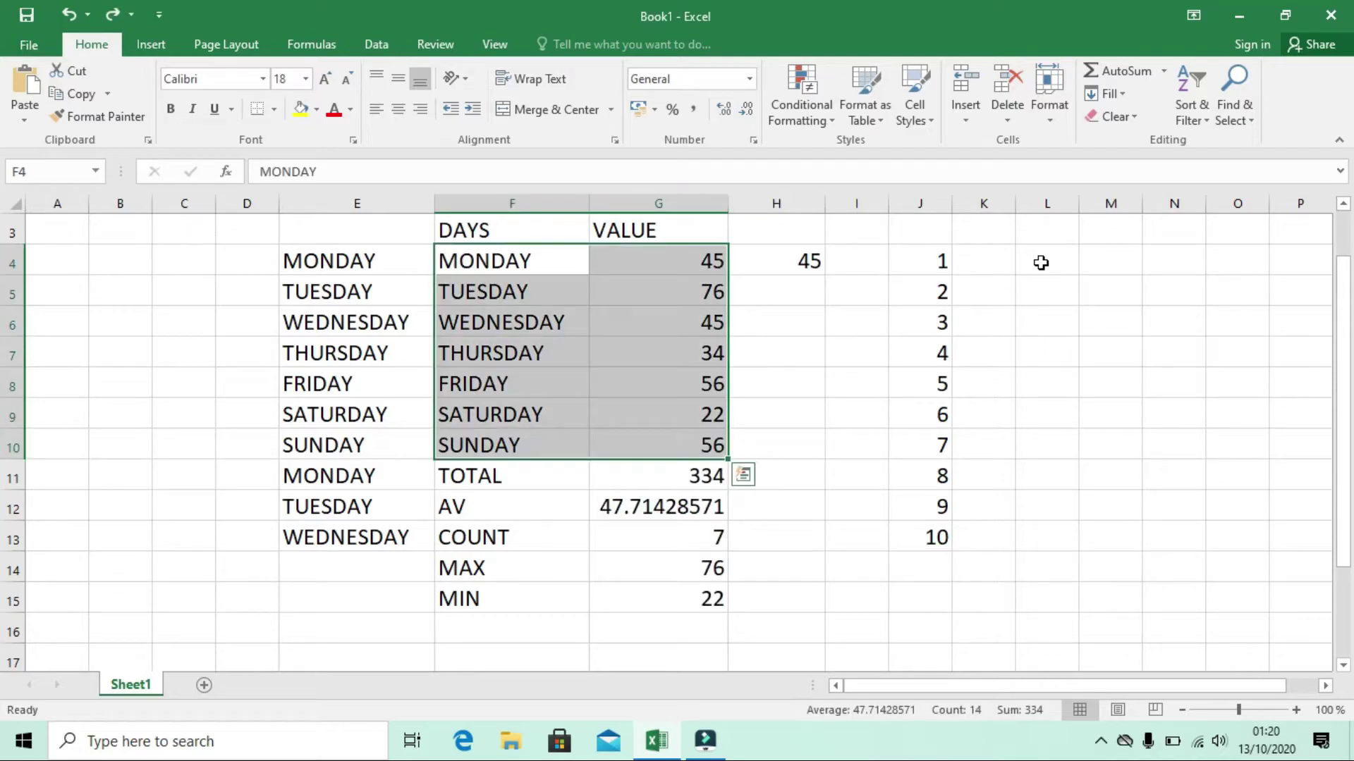
pyautogui.click(1082, 396)
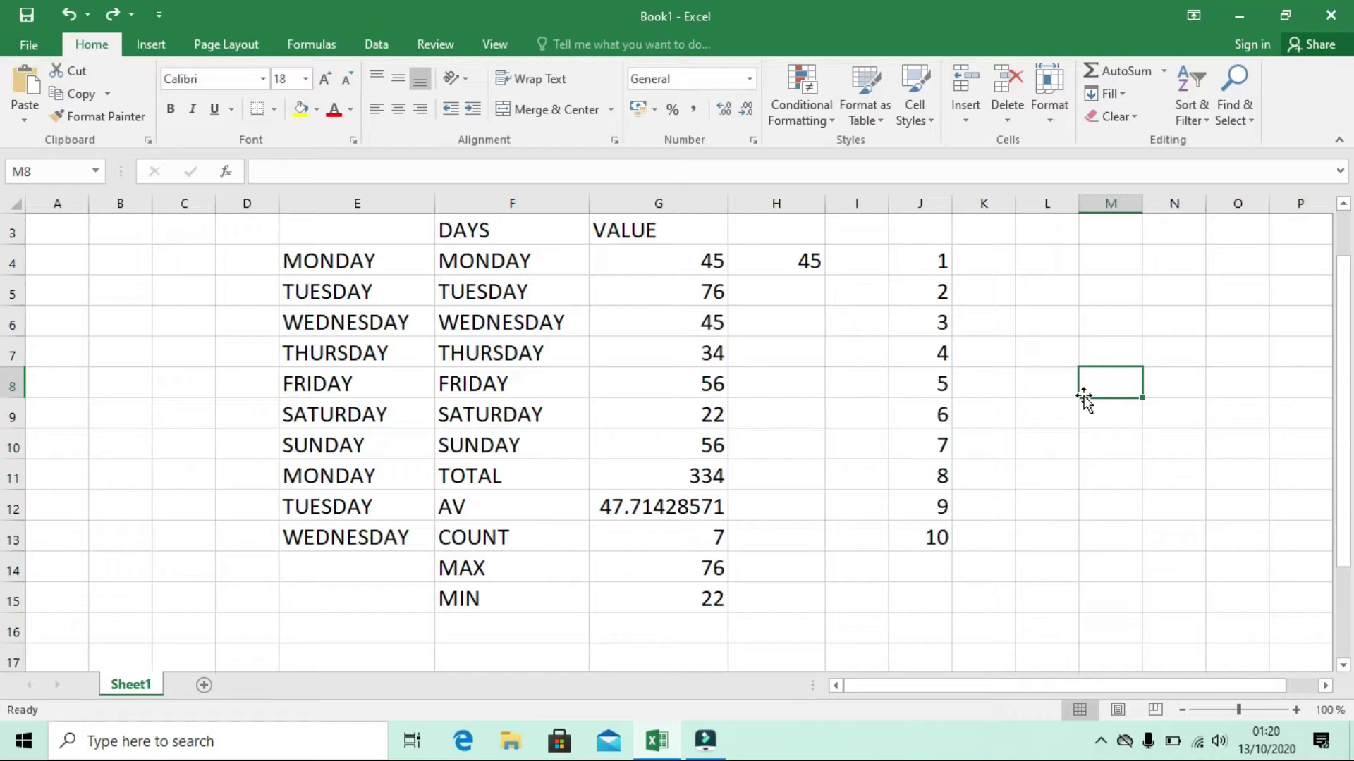
# - Sort the weekday names in E4:E13 from A to Z, continuing with the current selection only
pyautogui.click(1204, 117)
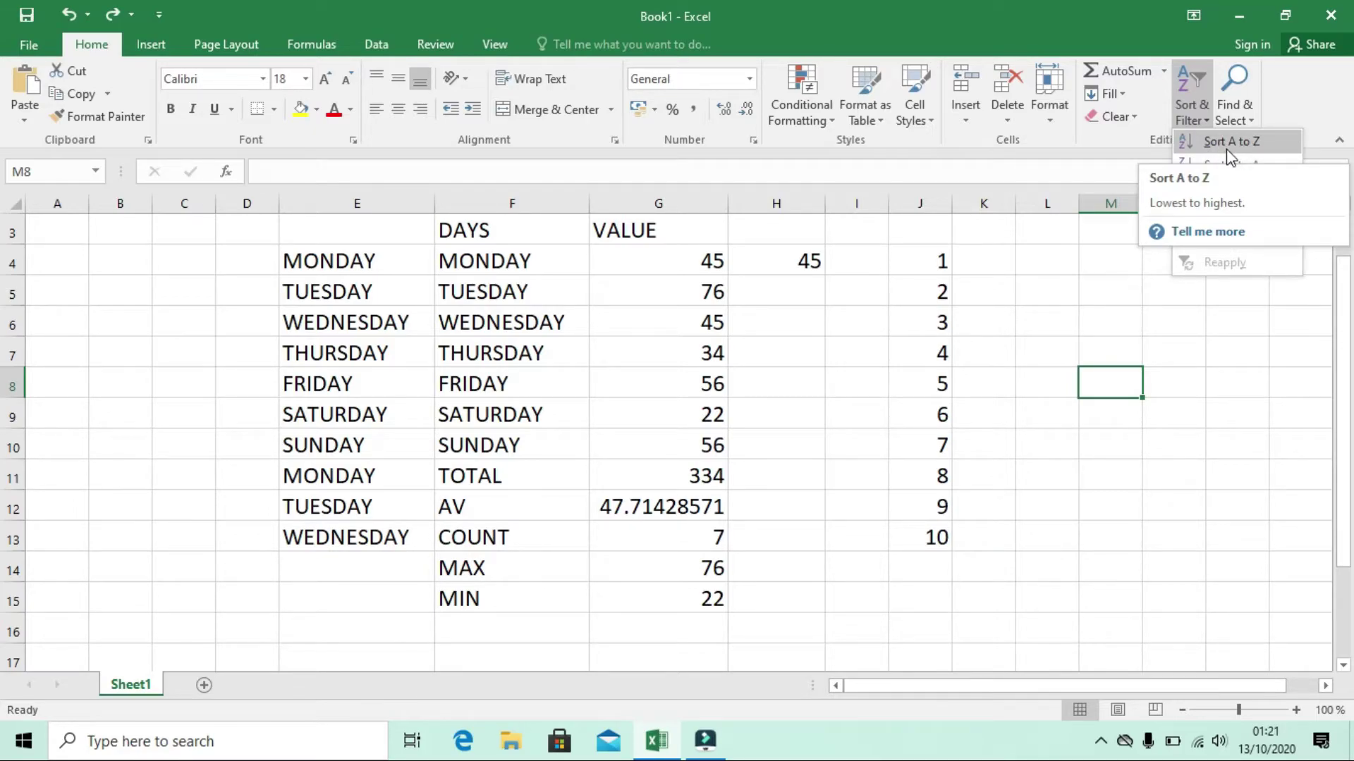
pyautogui.click(286, 261)
pyautogui.moveTo(324, 266); pyautogui.dragTo(319, 539)
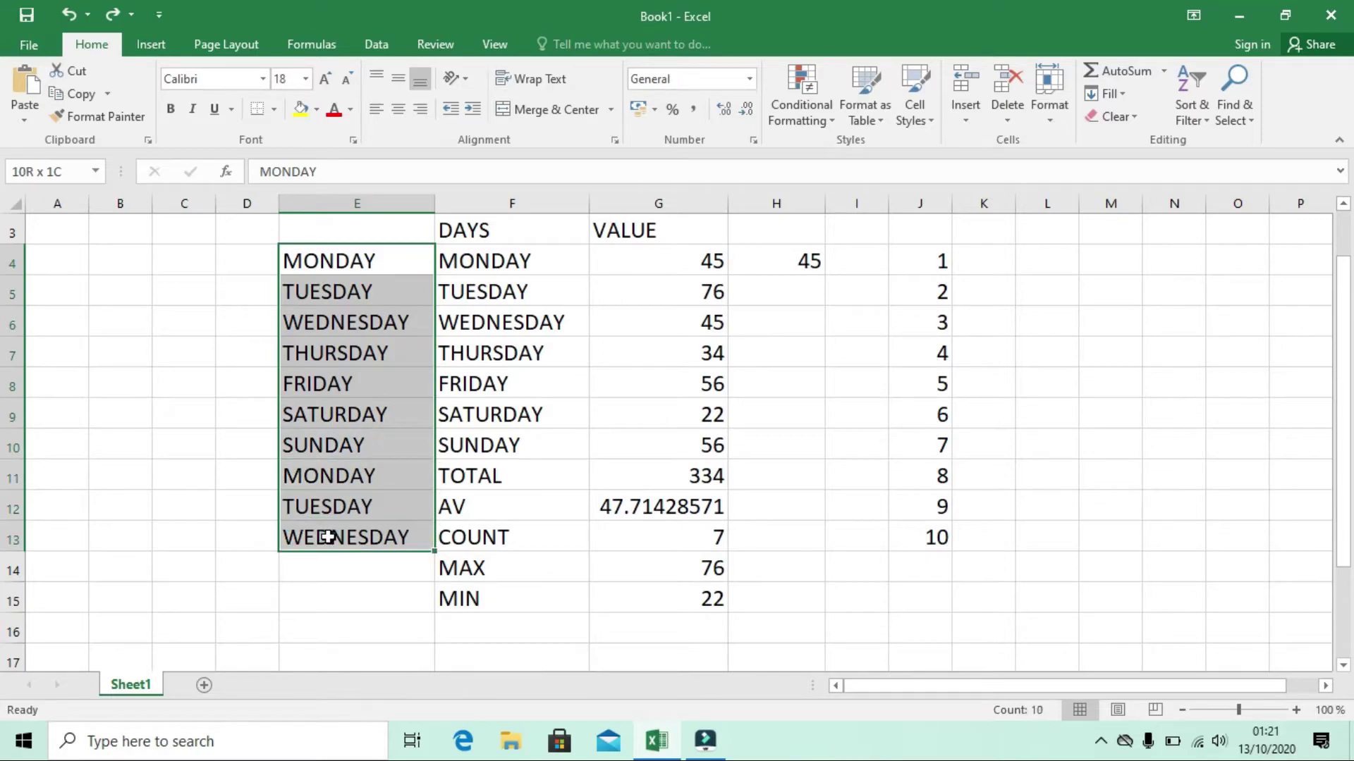
pyautogui.click(1207, 121)
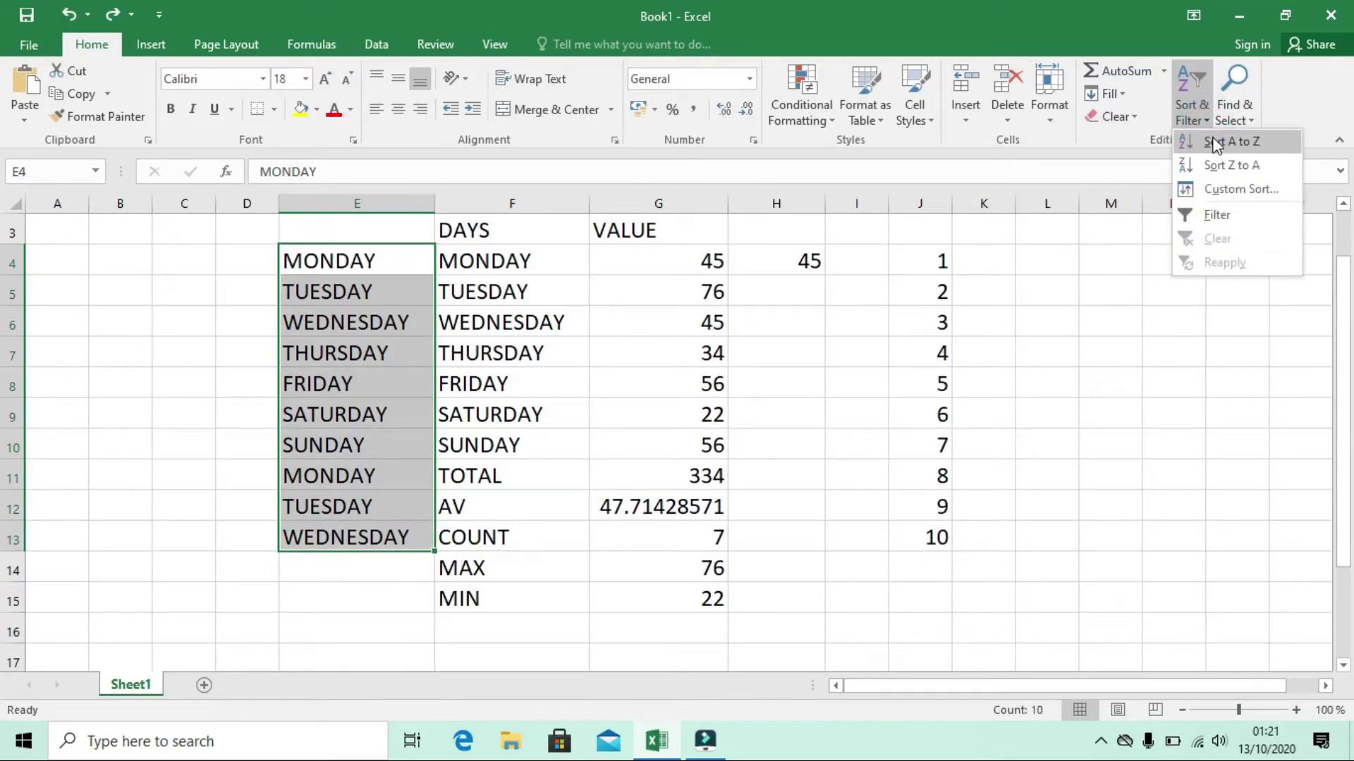
pyautogui.click(1213, 140)
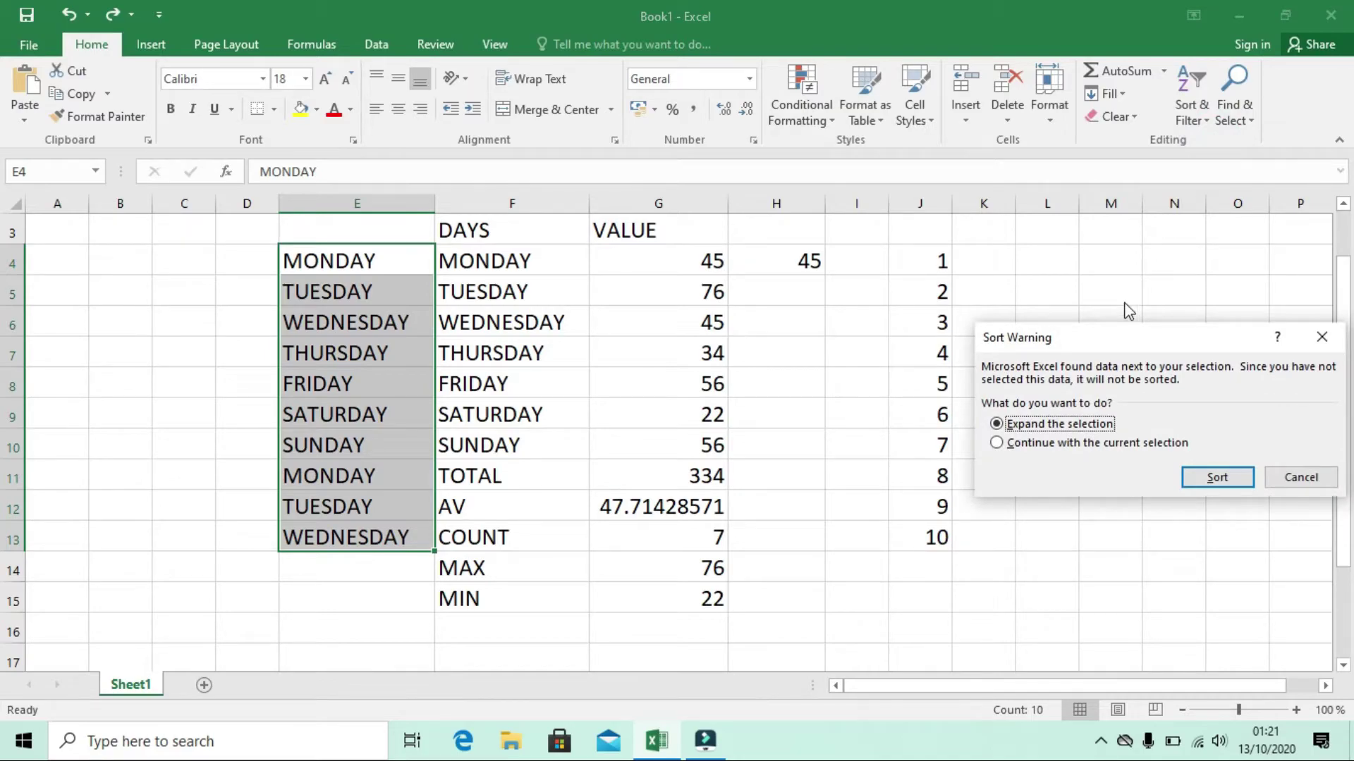
pyautogui.moveTo(1106, 350); pyautogui.dragTo(1050, 343)
pyautogui.click(1006, 437)
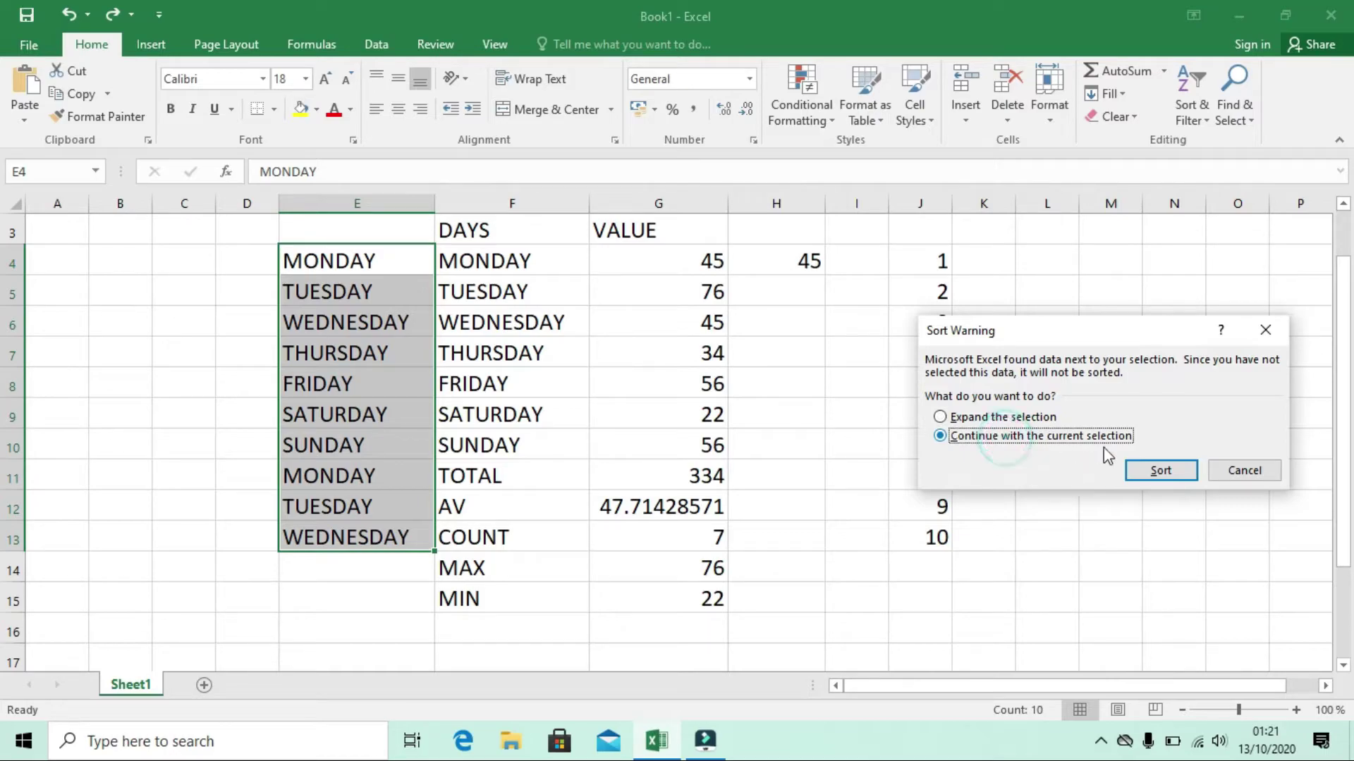
pyautogui.click(1160, 470)
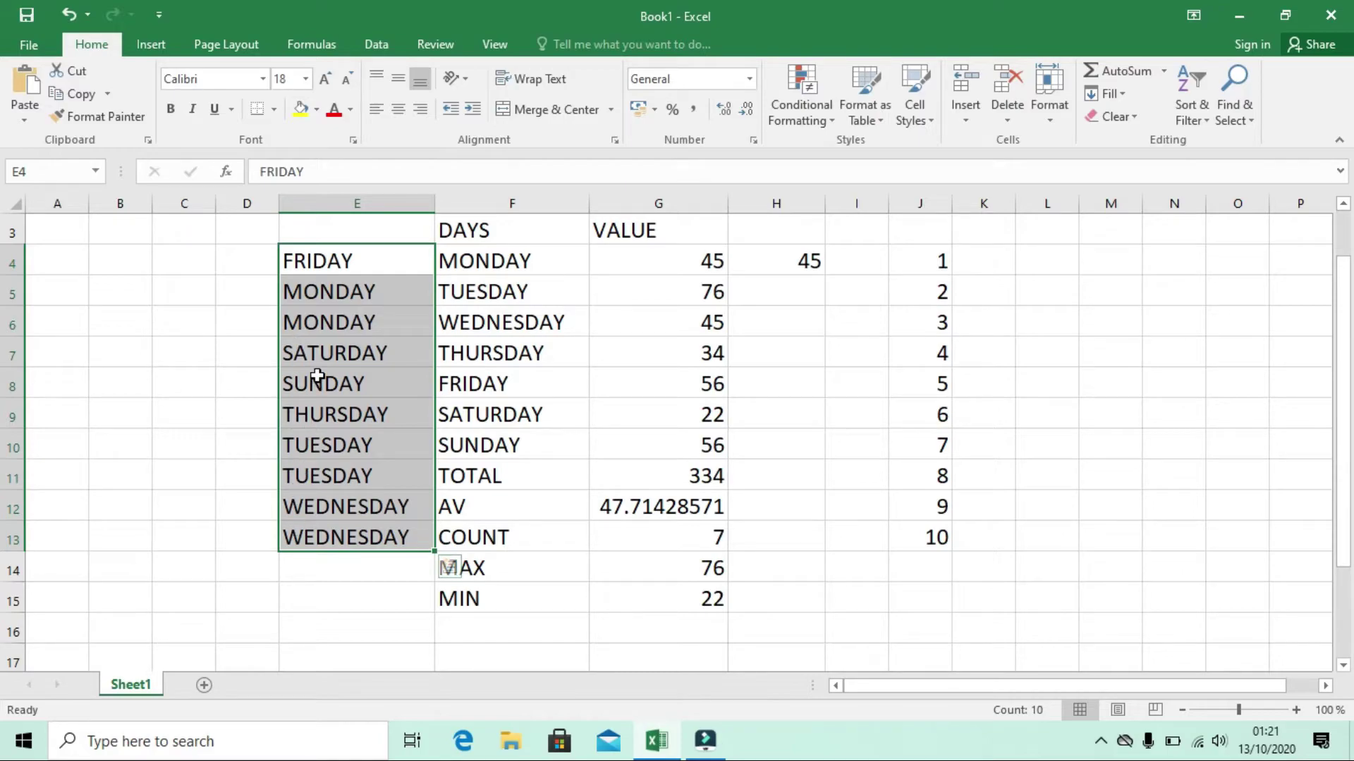
# - Sort the weekday names in E4:E13 from Z to A, continuing with the current selection only
pyautogui.click(1209, 116)
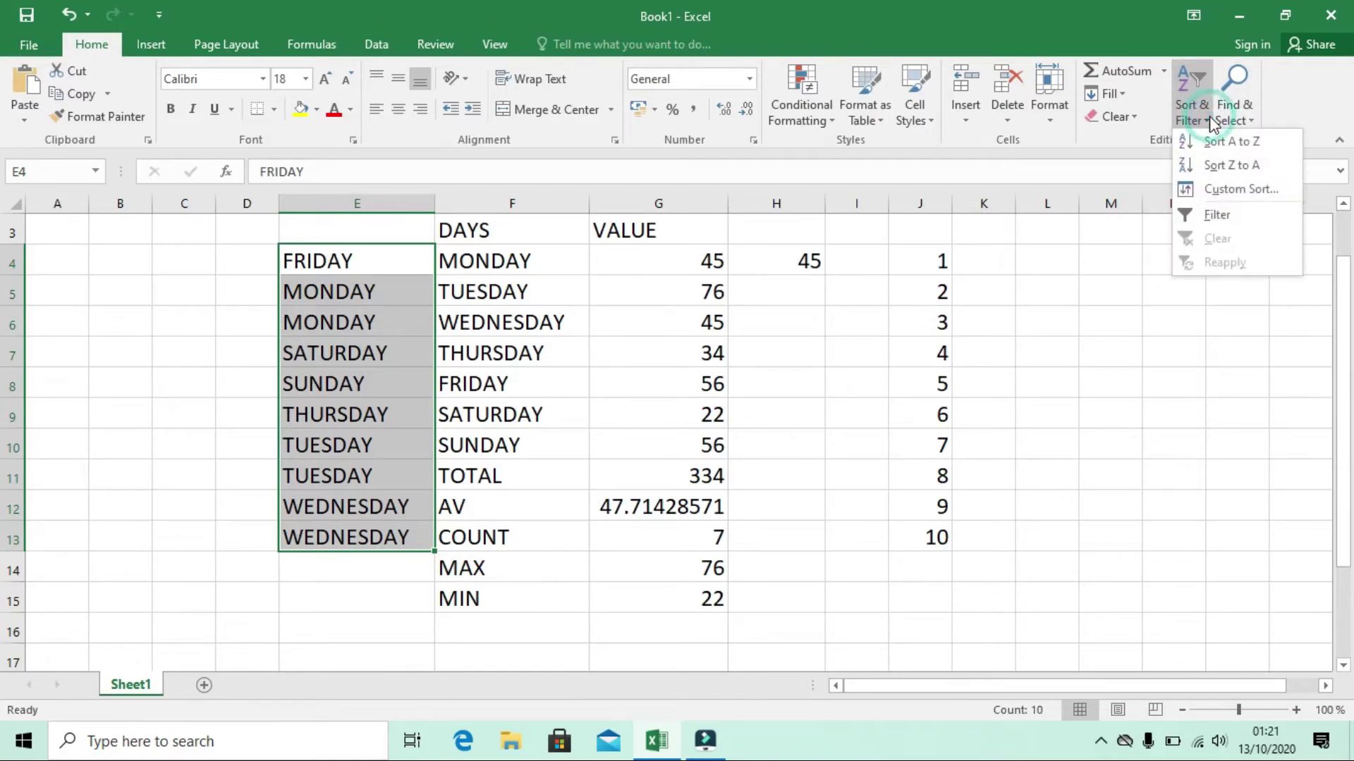
pyautogui.click(1209, 164)
pyautogui.click(1037, 437)
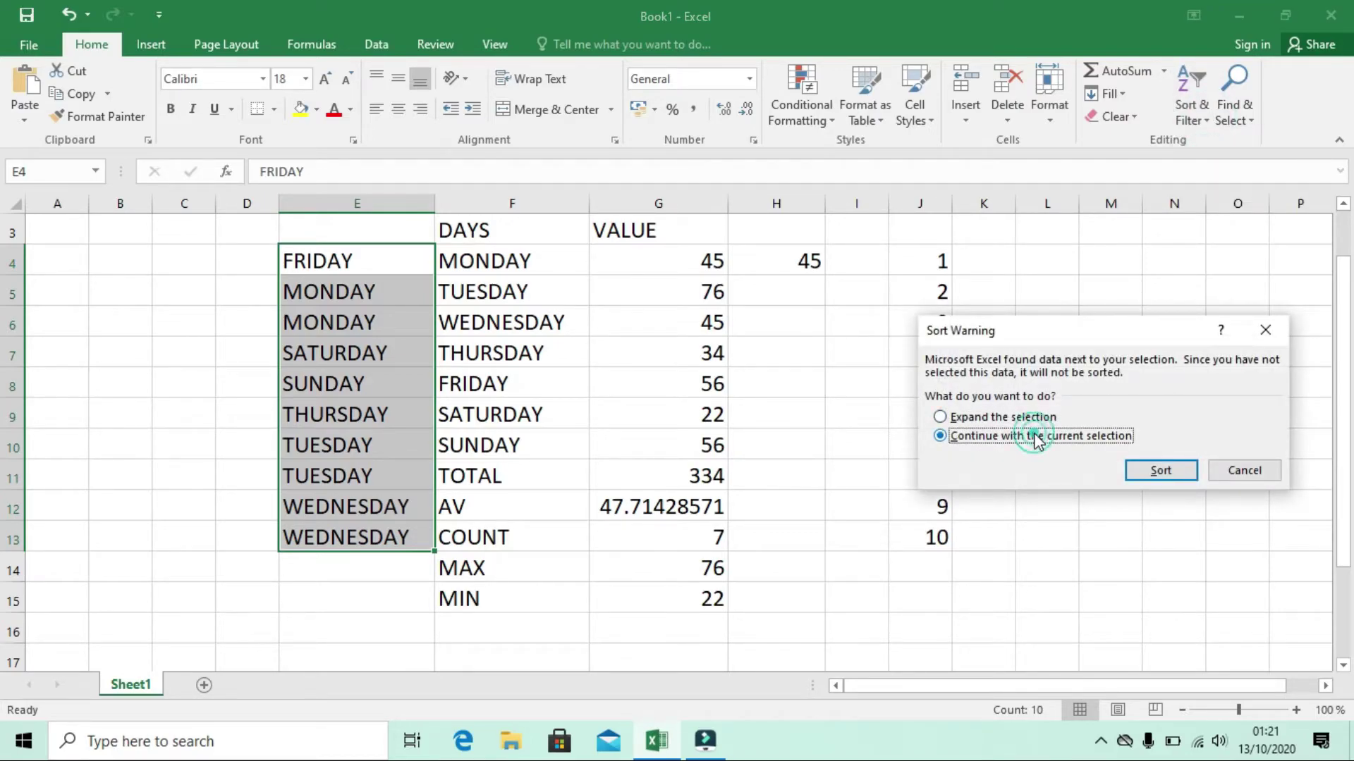
pyautogui.click(1162, 469)
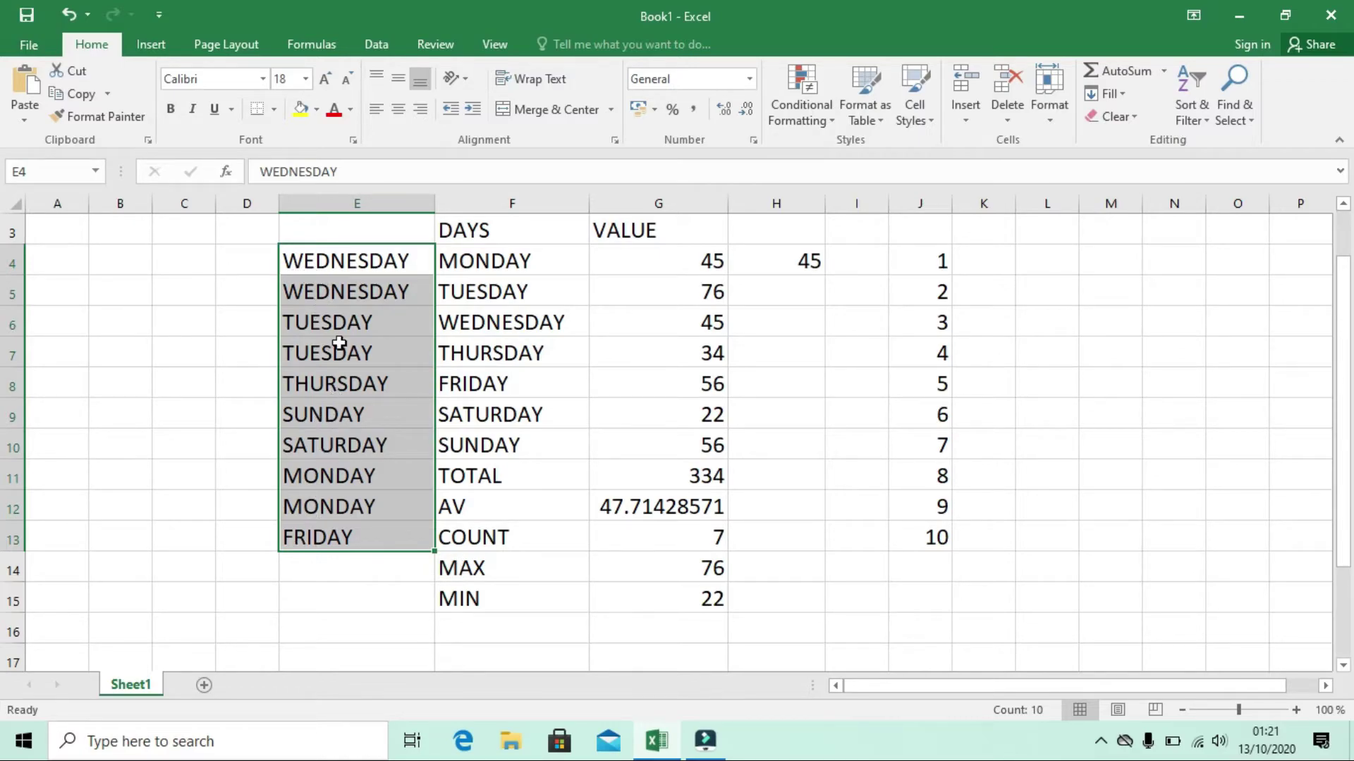
# - Add a filter to the weekday list in E4:E13 and exclude THURSDAY, SATURDAY and SUNDAY
pyautogui.click(1200, 110)
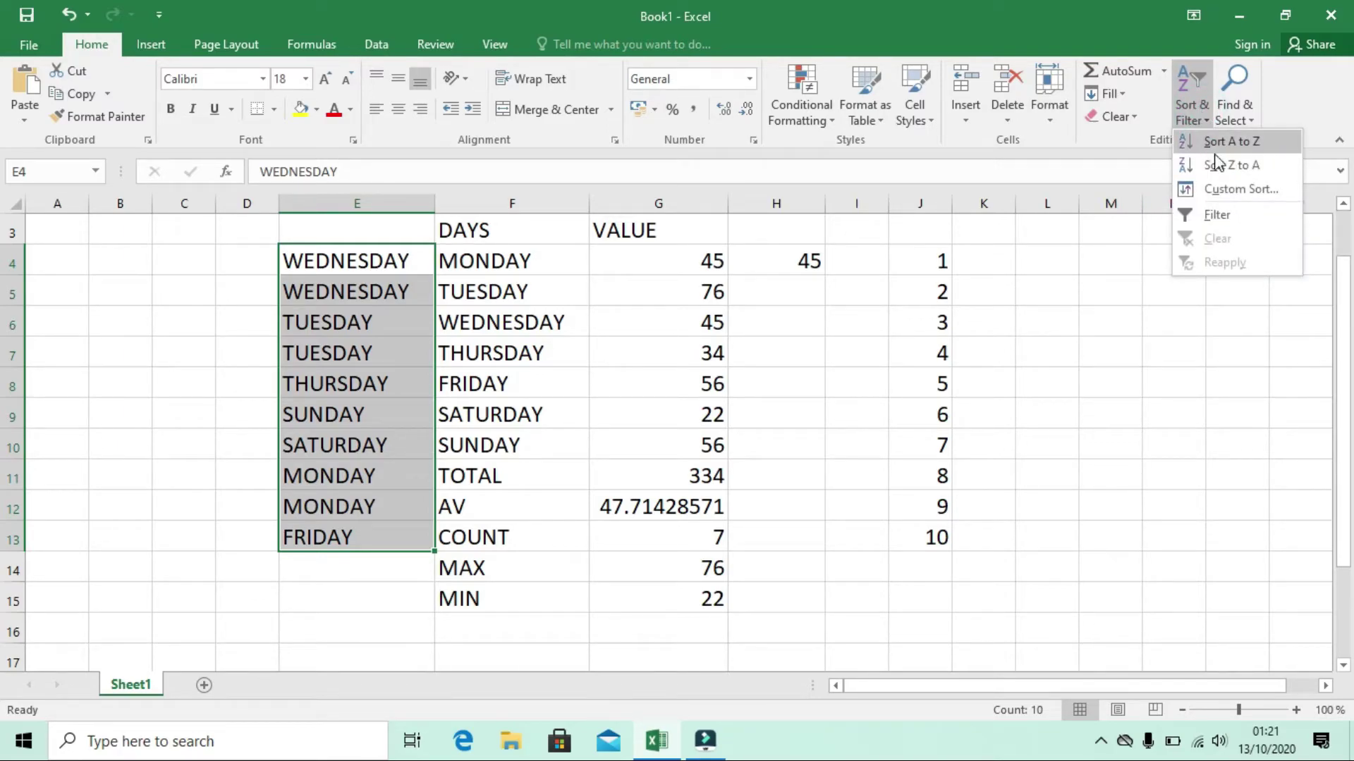
pyautogui.click(1204, 218)
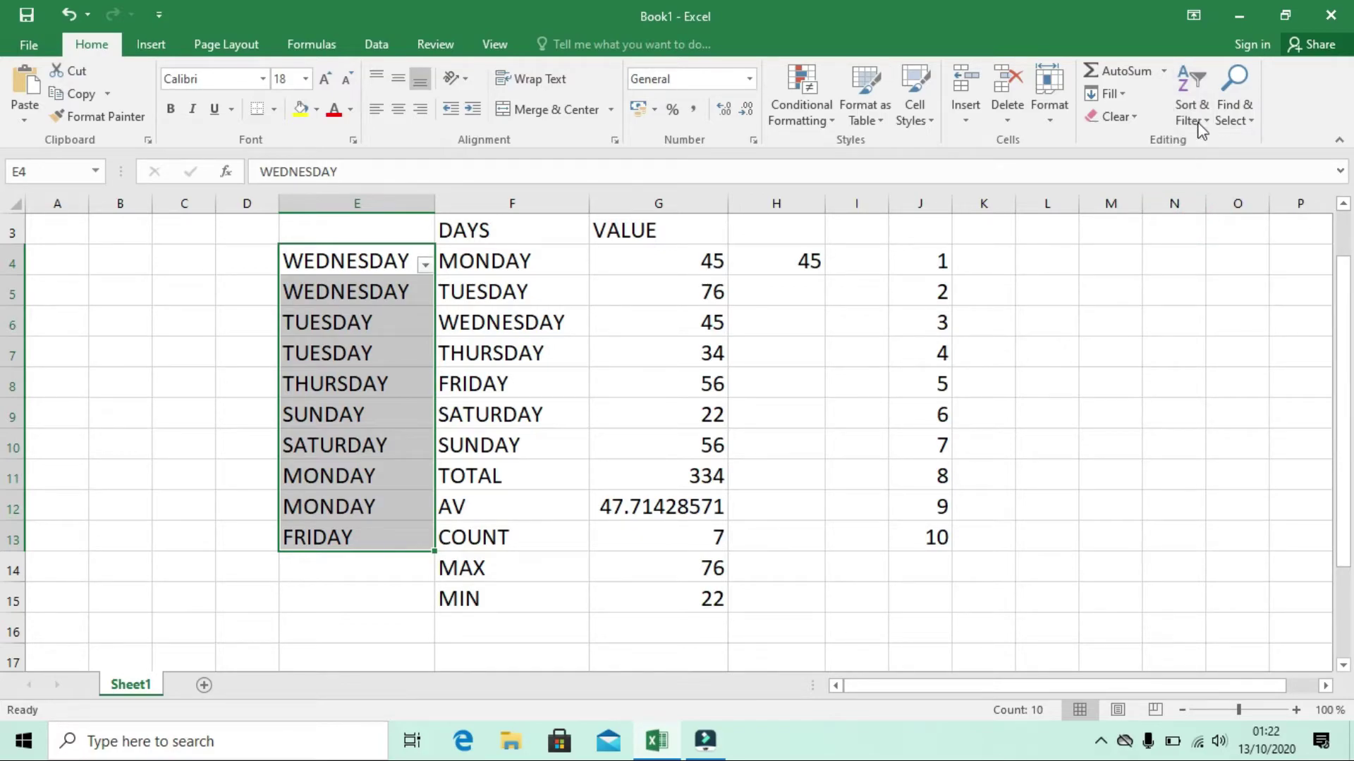
pyautogui.click(425, 266)
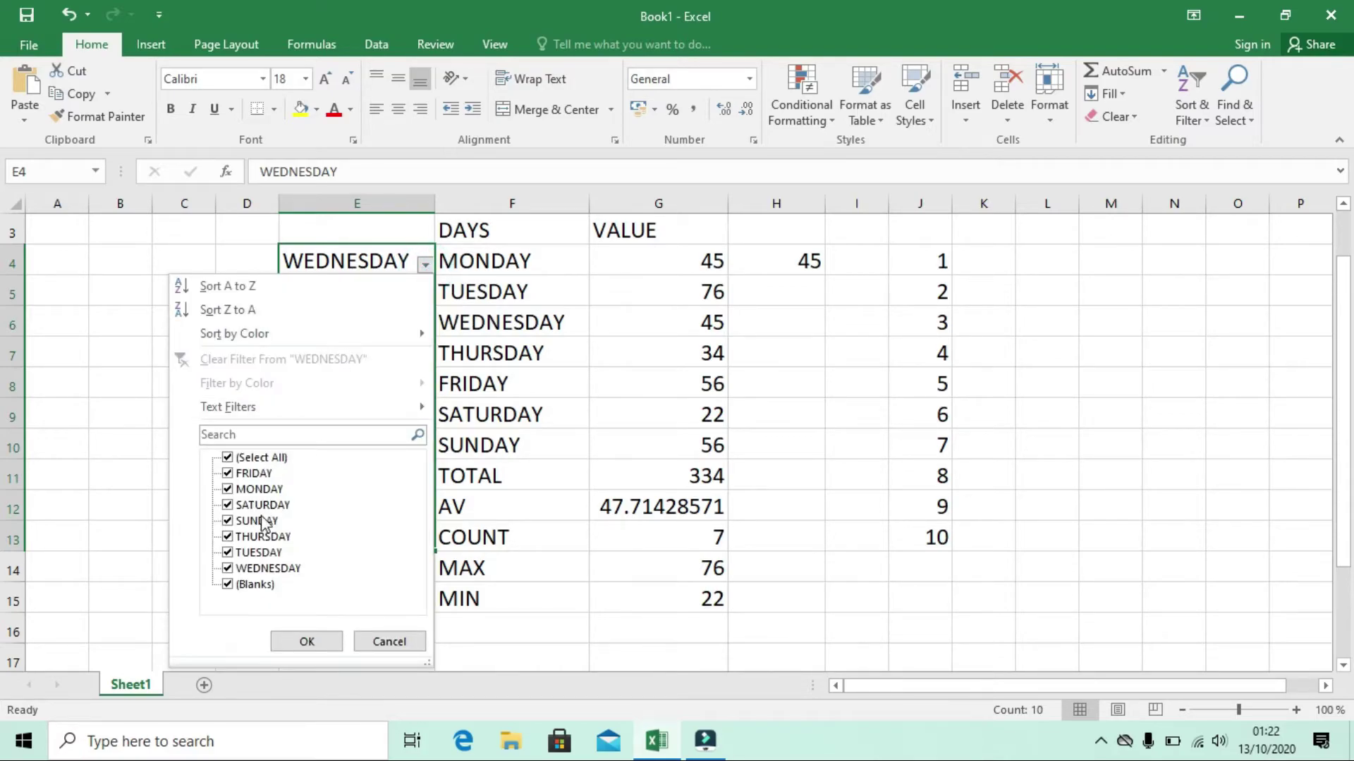
pyautogui.click(228, 538)
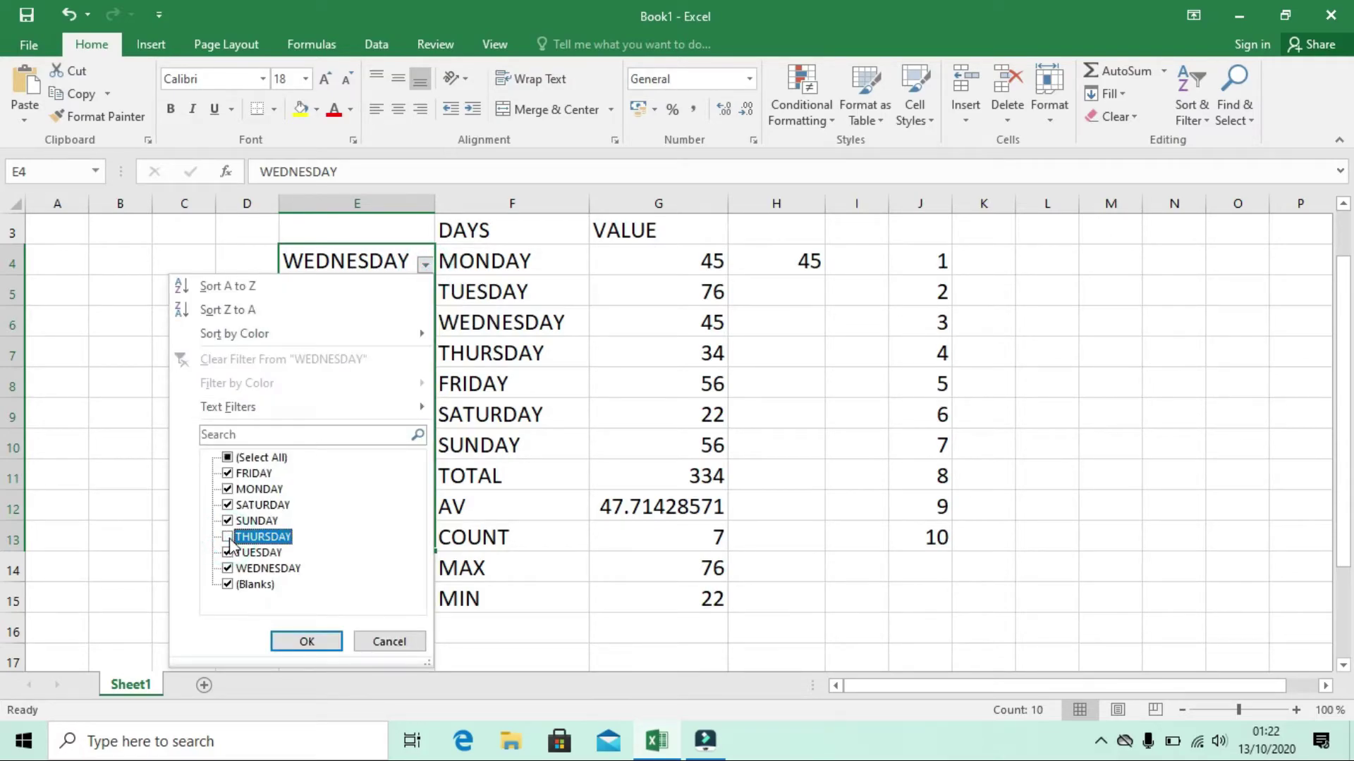
pyautogui.click(228, 505)
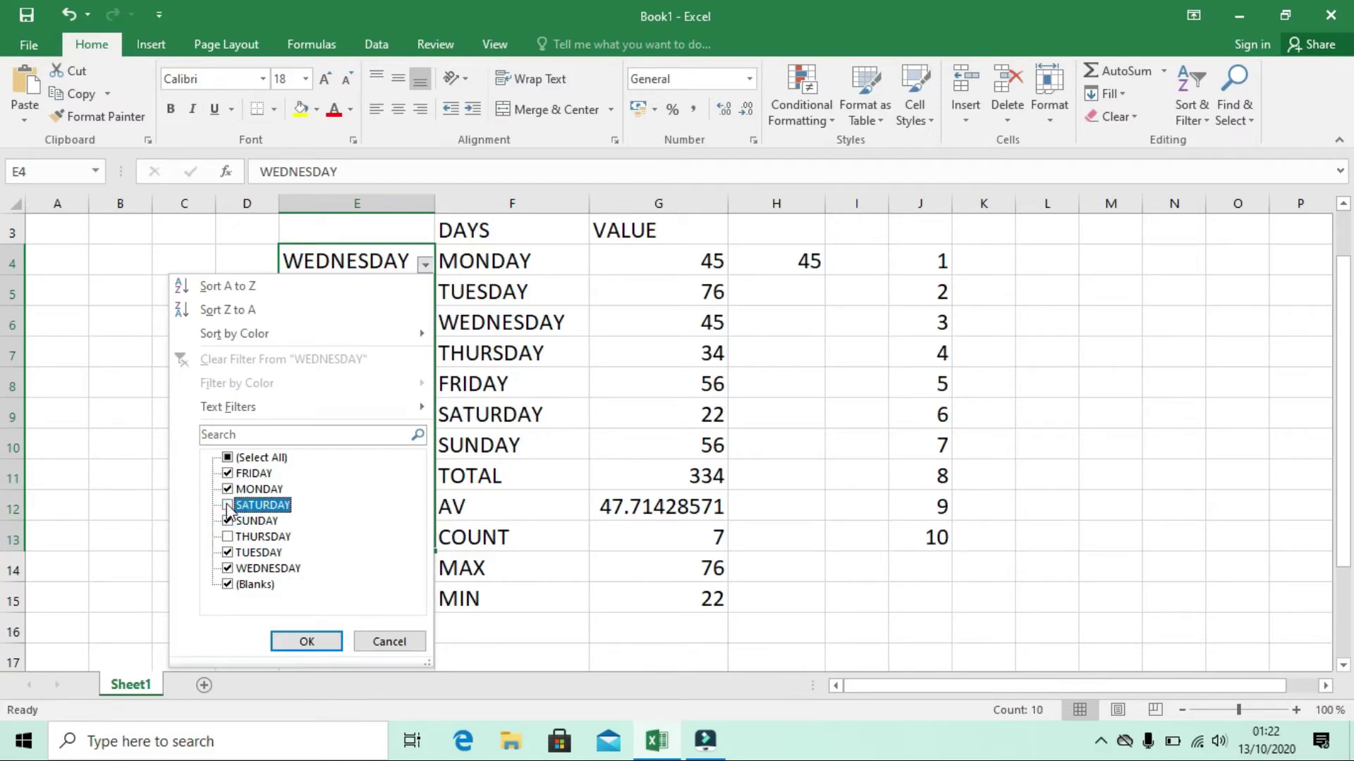
pyautogui.click(228, 521)
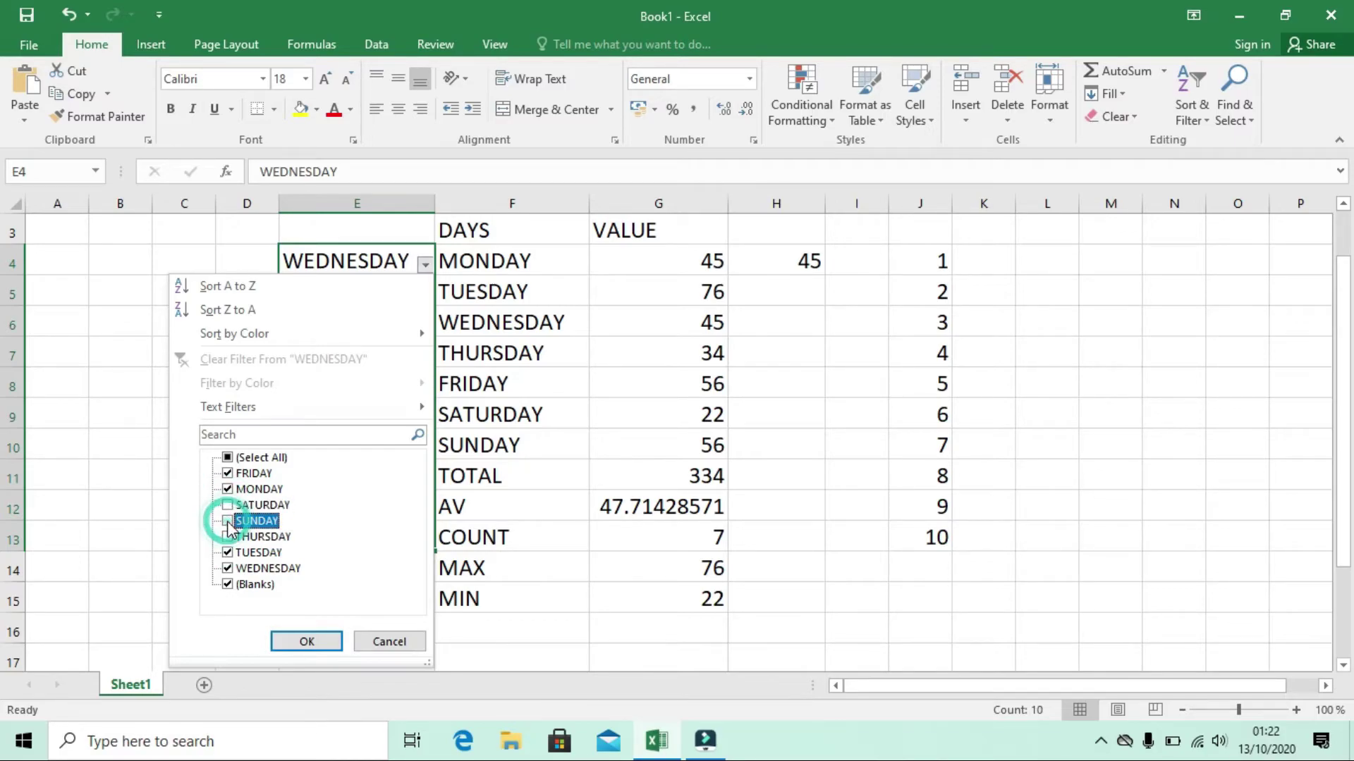
pyautogui.click(307, 640)
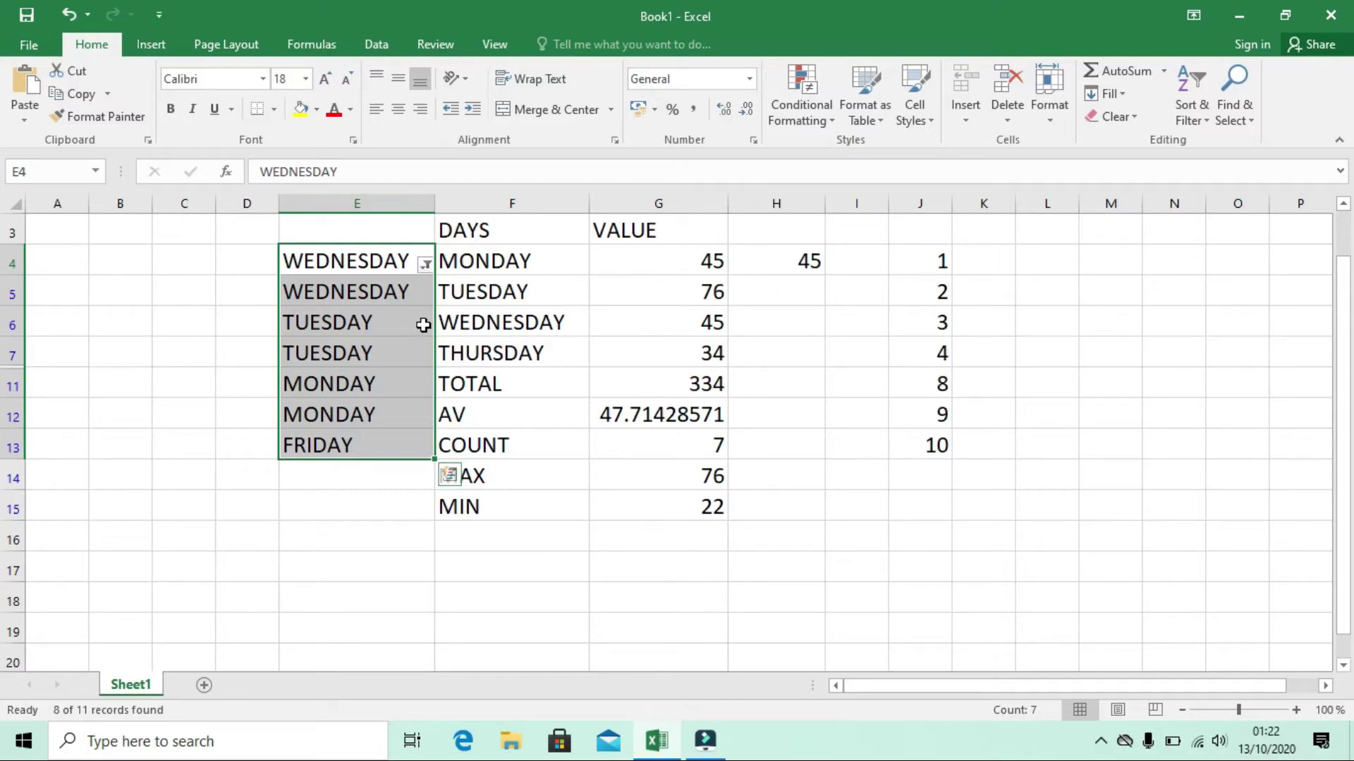
# - Undo the filter on the weekday list in E4:E13
pyautogui.hotkey('ctrl', 'z')
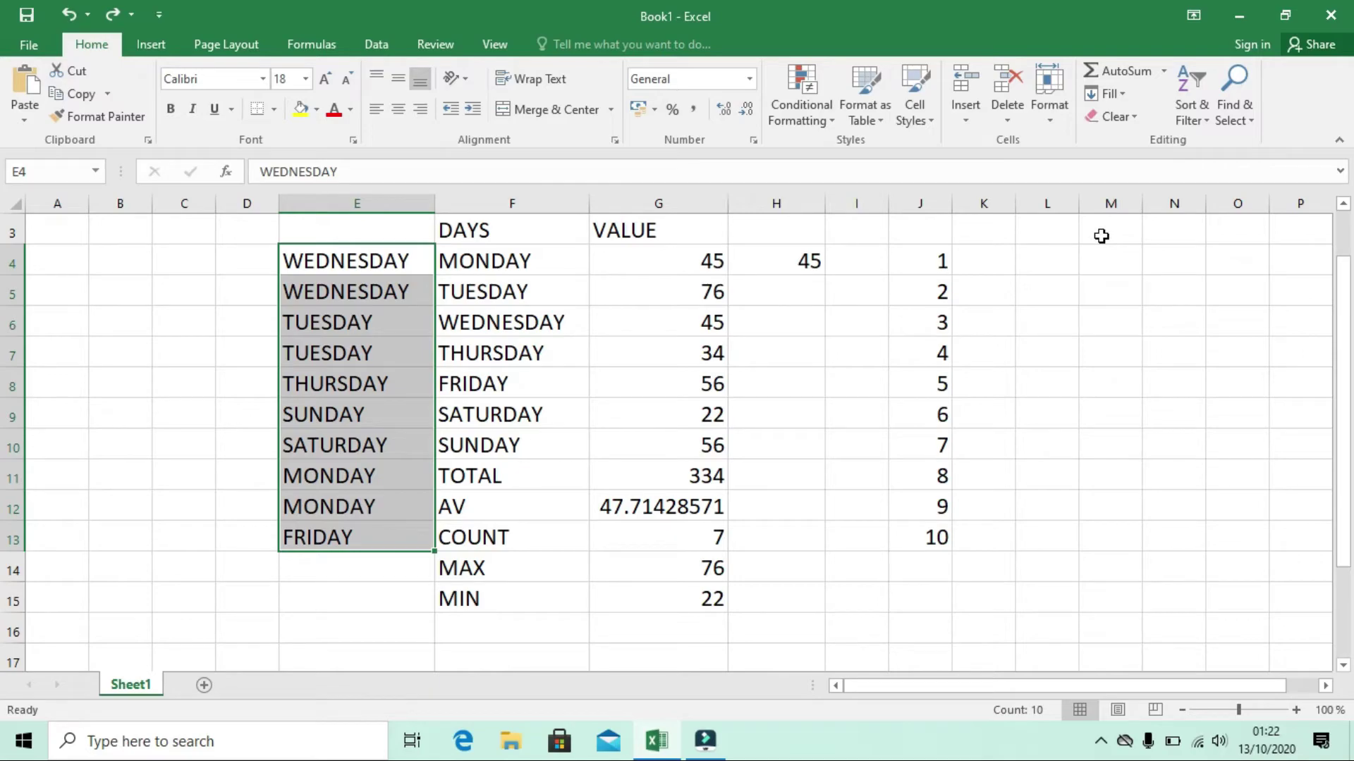
pyautogui.click(1204, 120)
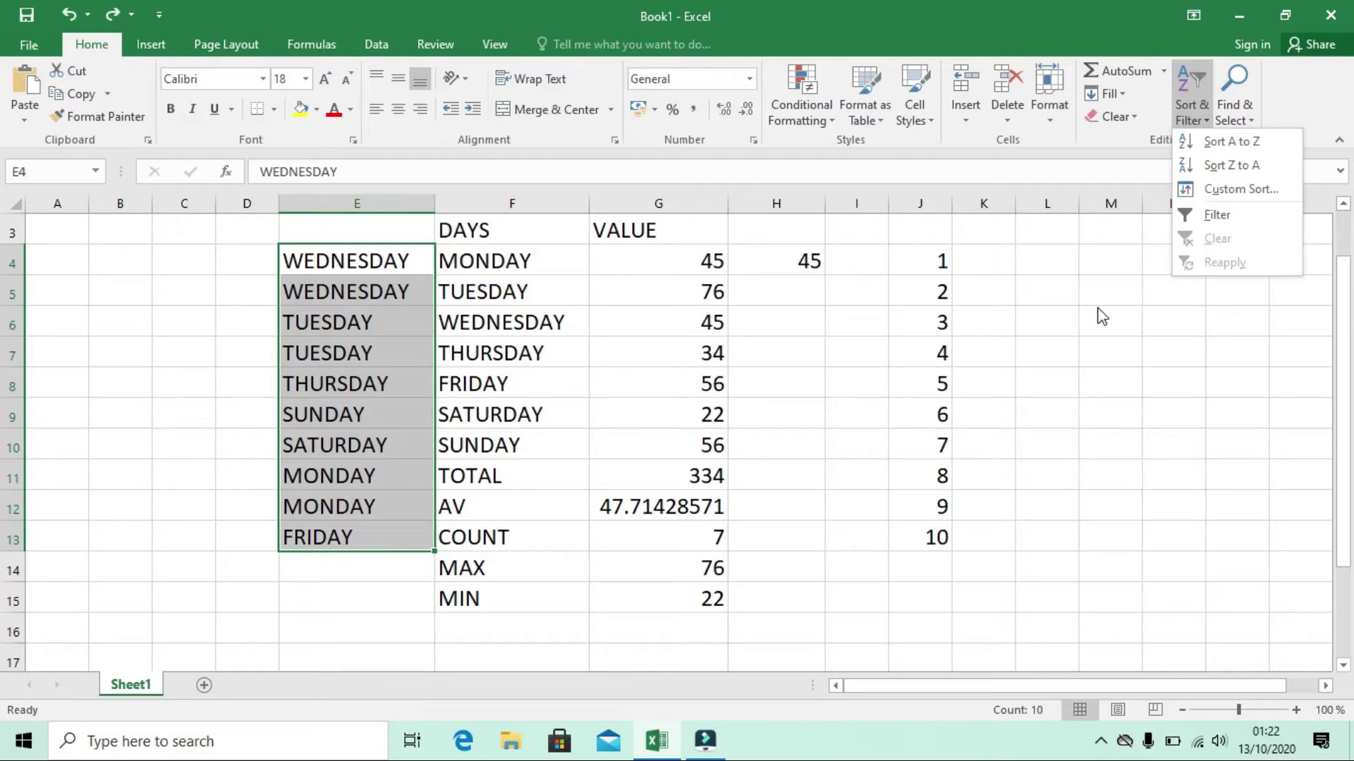
pyautogui.click(1121, 305)
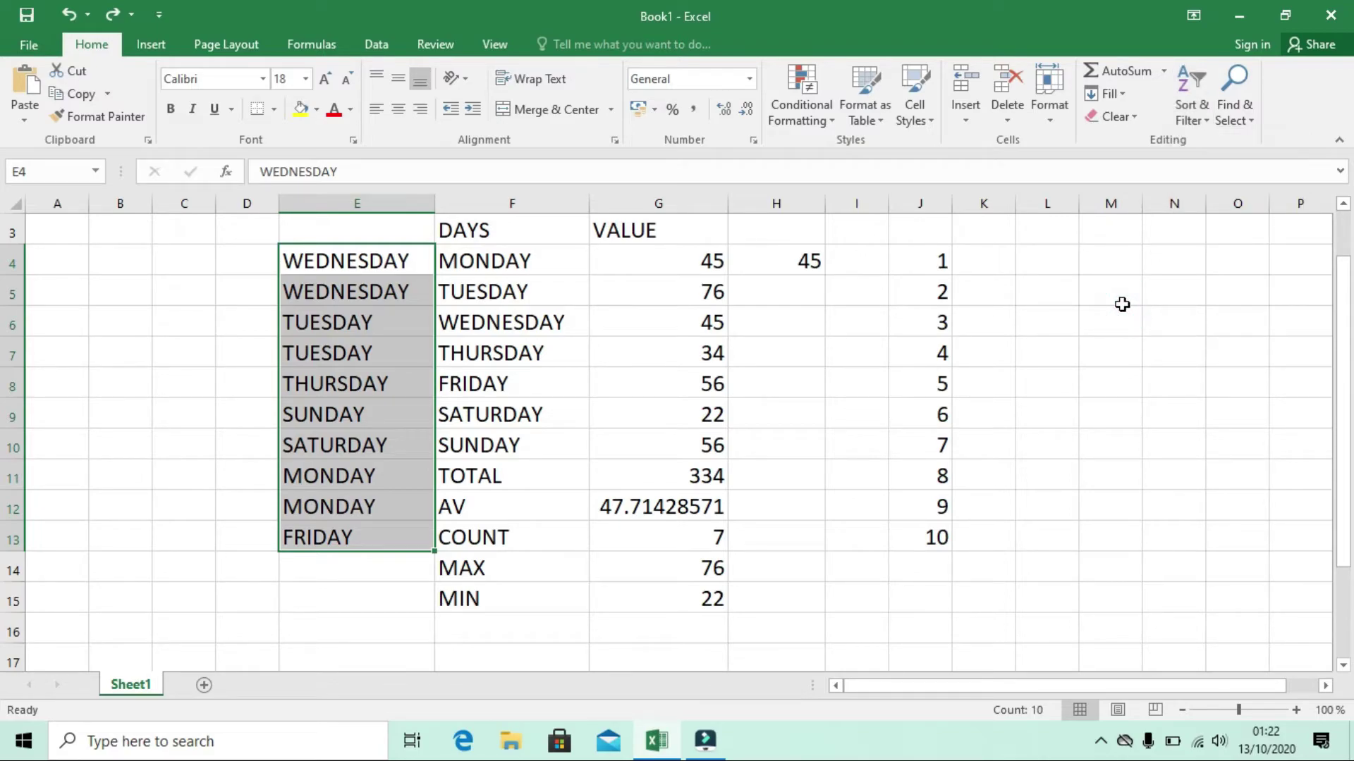
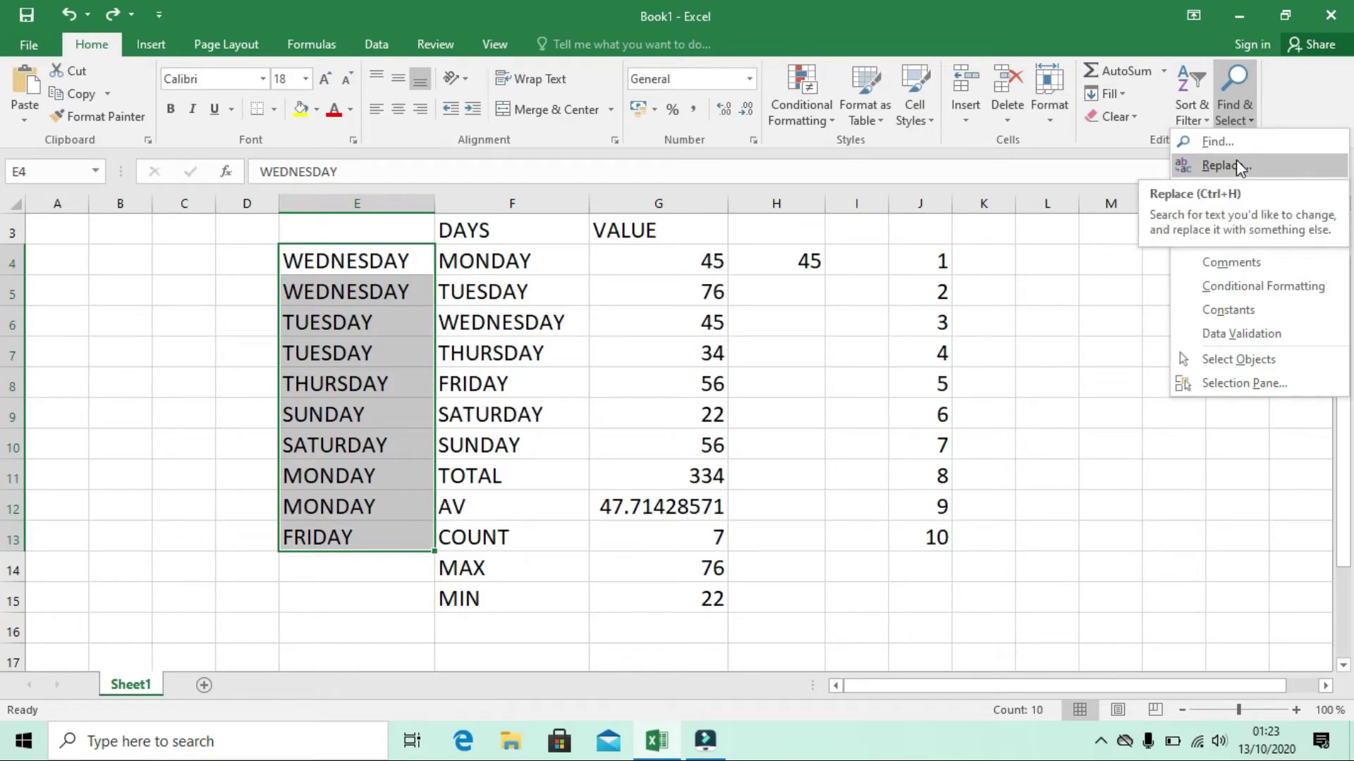
pyautogui.click(1220, 145)
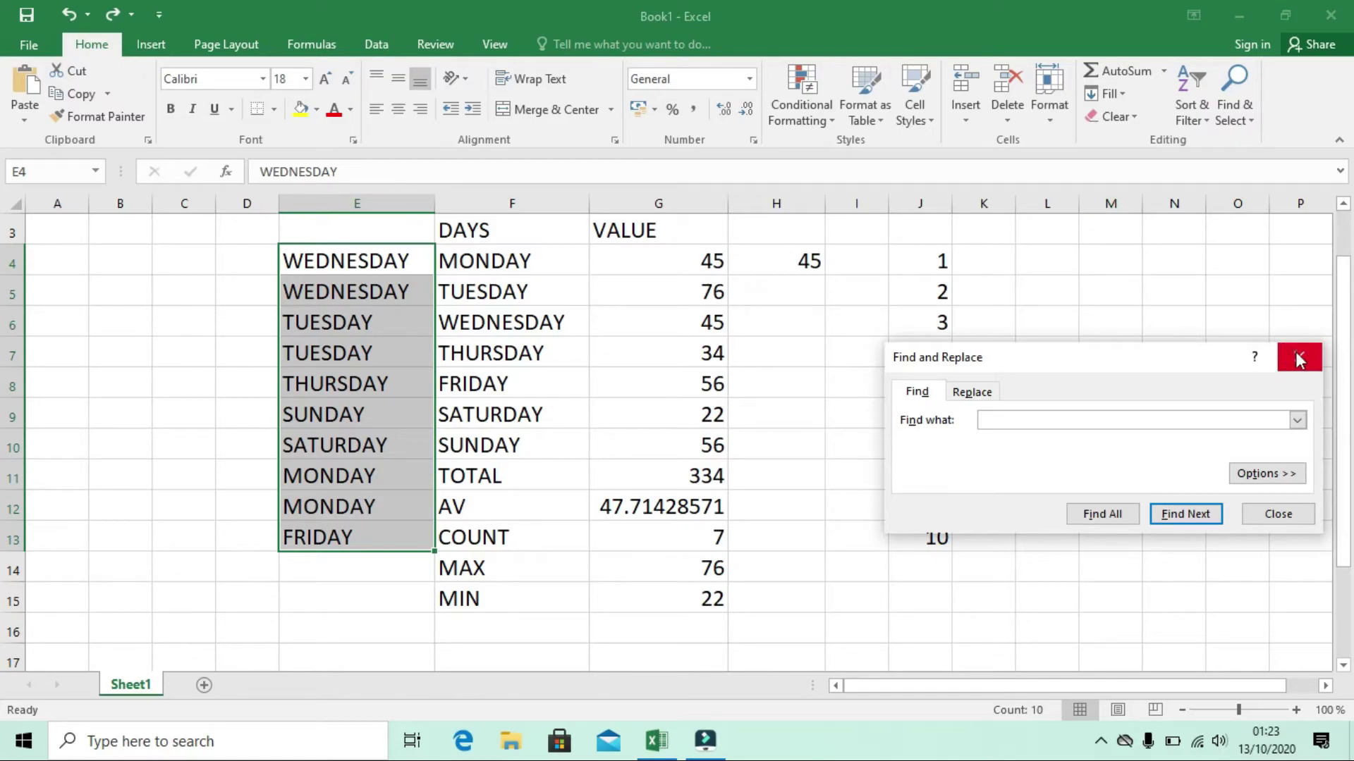
pyautogui.click(1296, 352)
pyautogui.click(1063, 331)
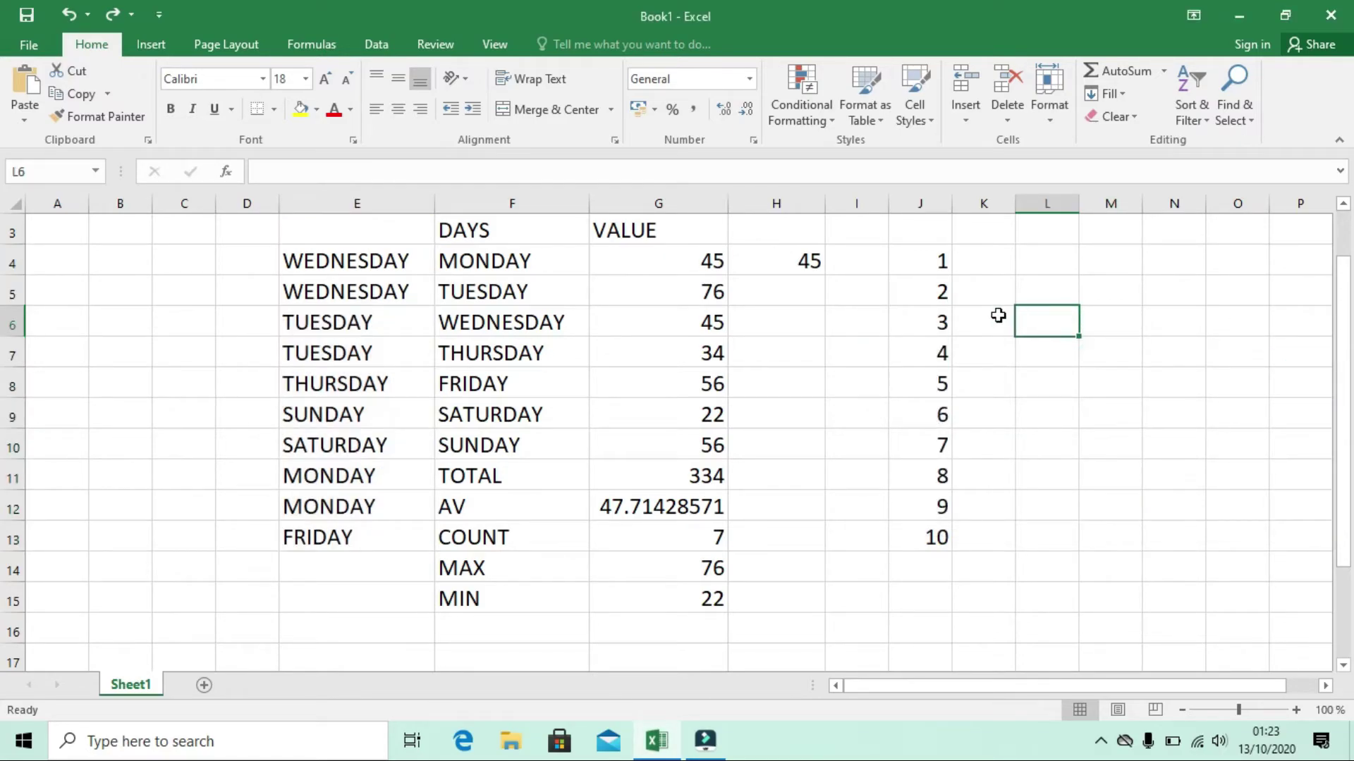
pyautogui.hotkey('ctrl', 'a')
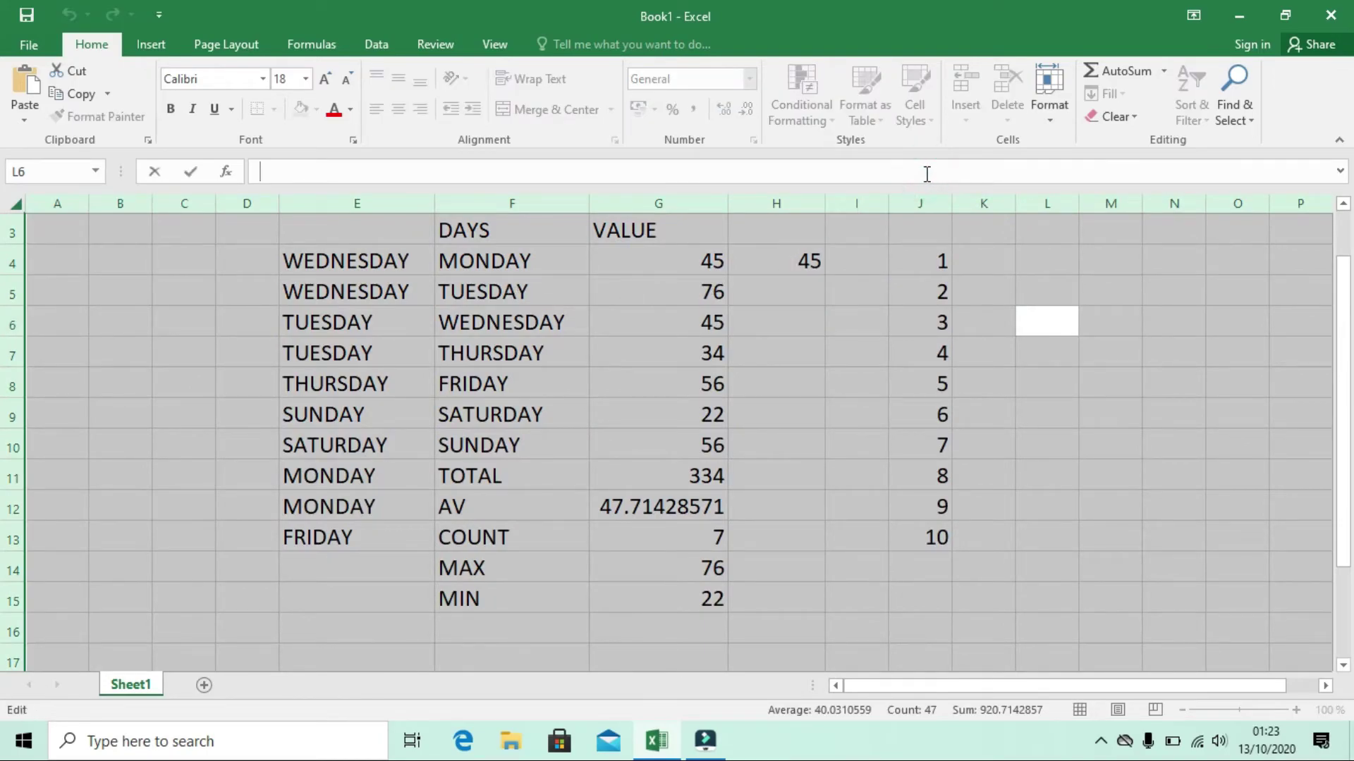
pyautogui.click(897, 310)
pyautogui.click(1019, 267)
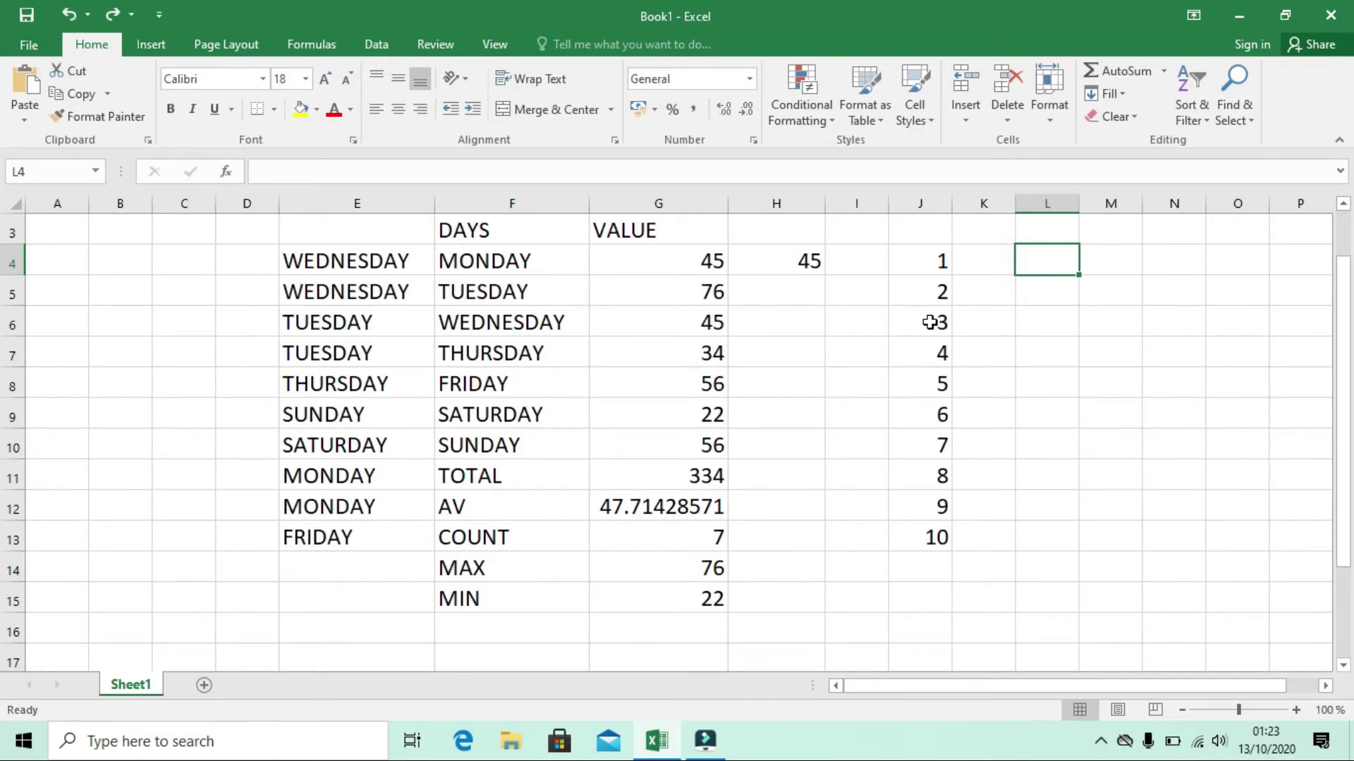
# - Search the sheet for the text A with Find and go through its matches one after another
pyautogui.click(1241, 125)
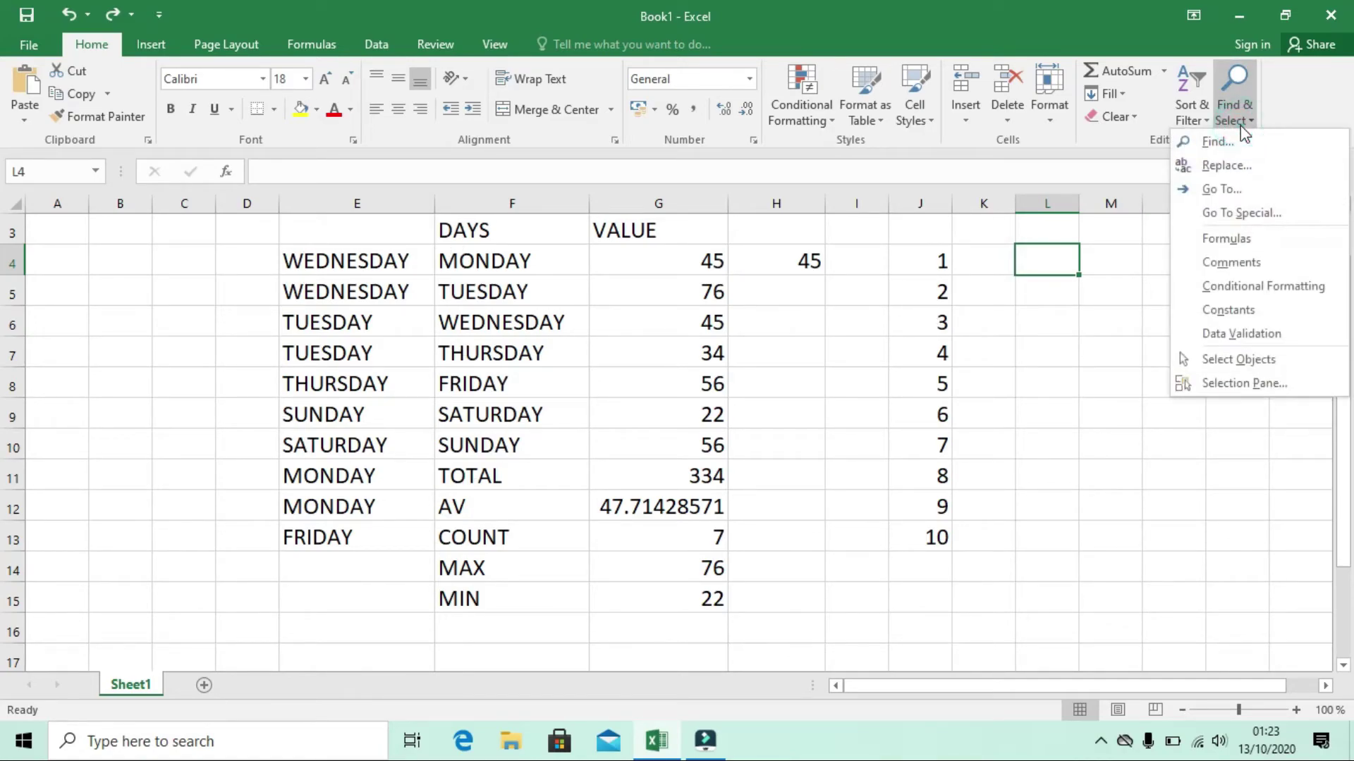
pyautogui.click(1231, 135)
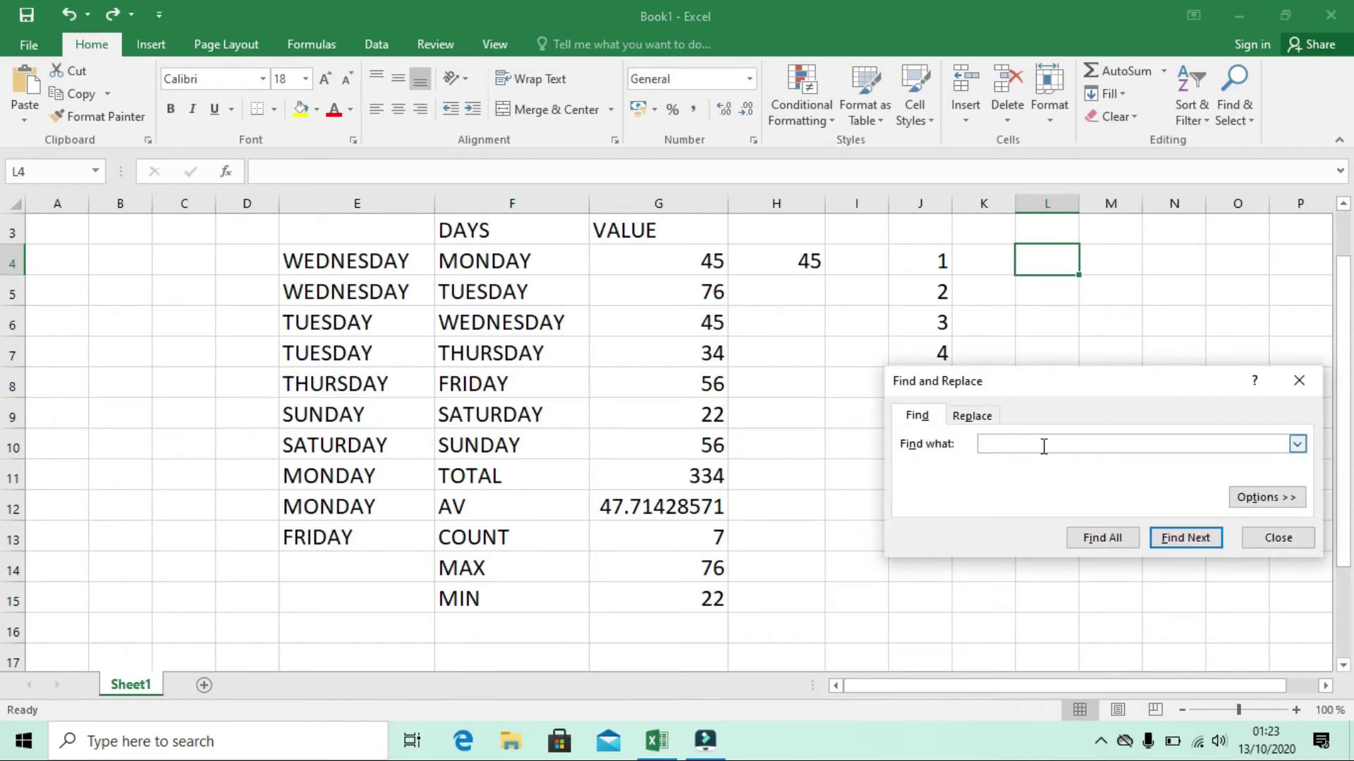
pyautogui.write('A')
pyautogui.click(1184, 541)
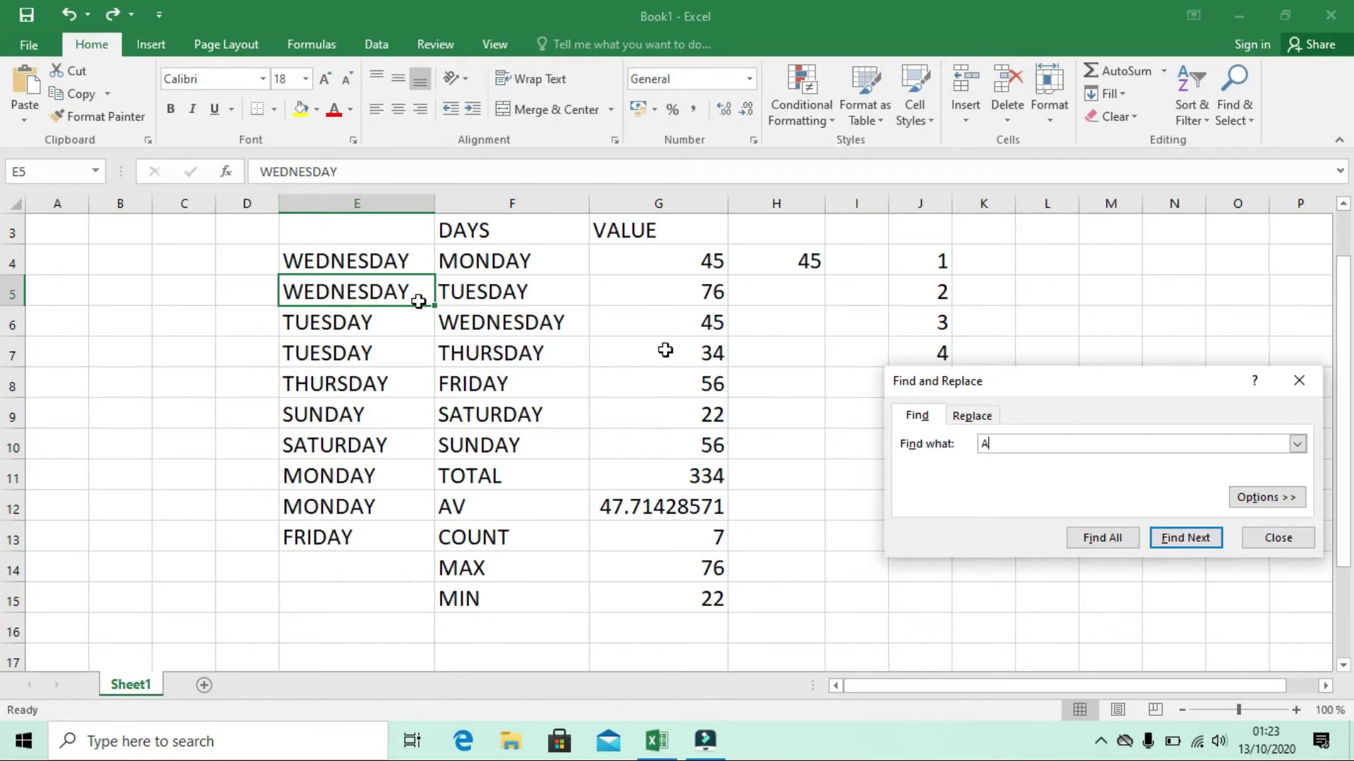
pyautogui.click(1195, 539)
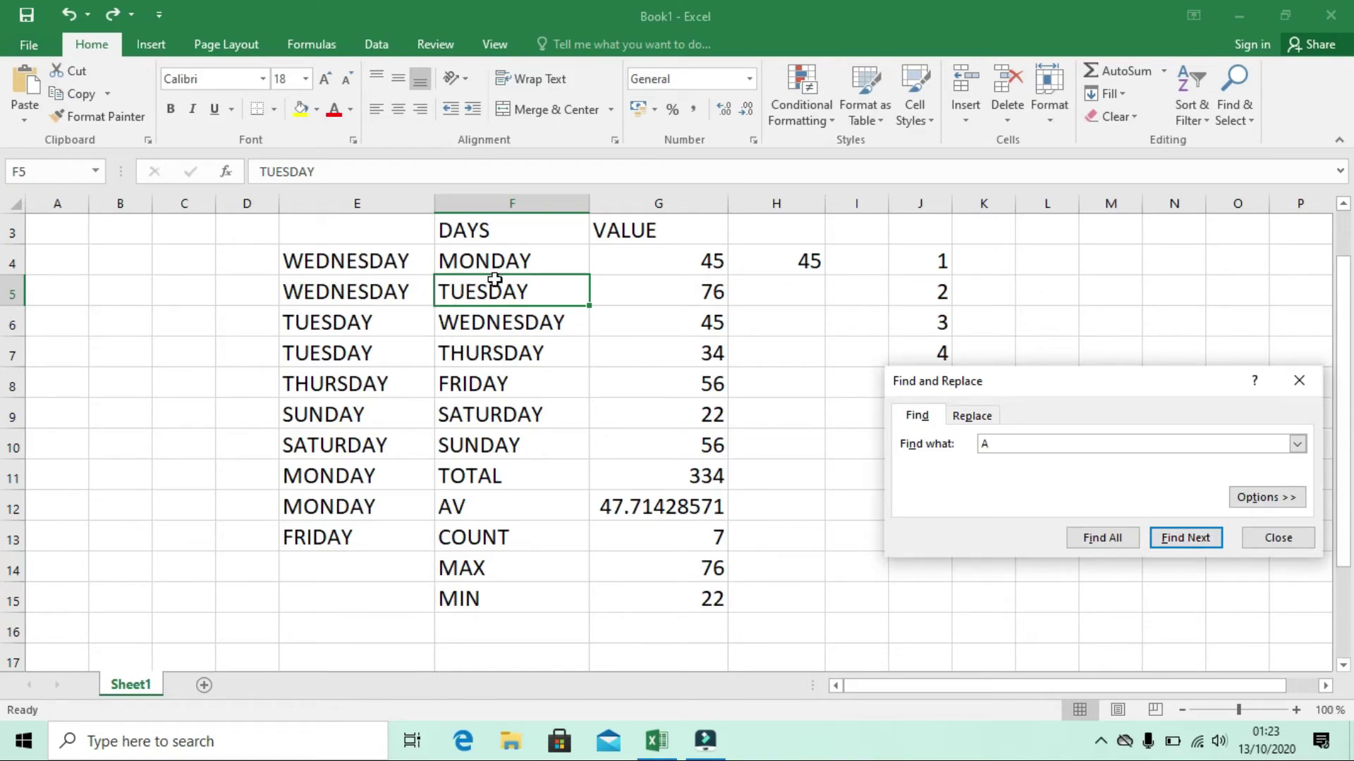
pyautogui.click(1205, 543)
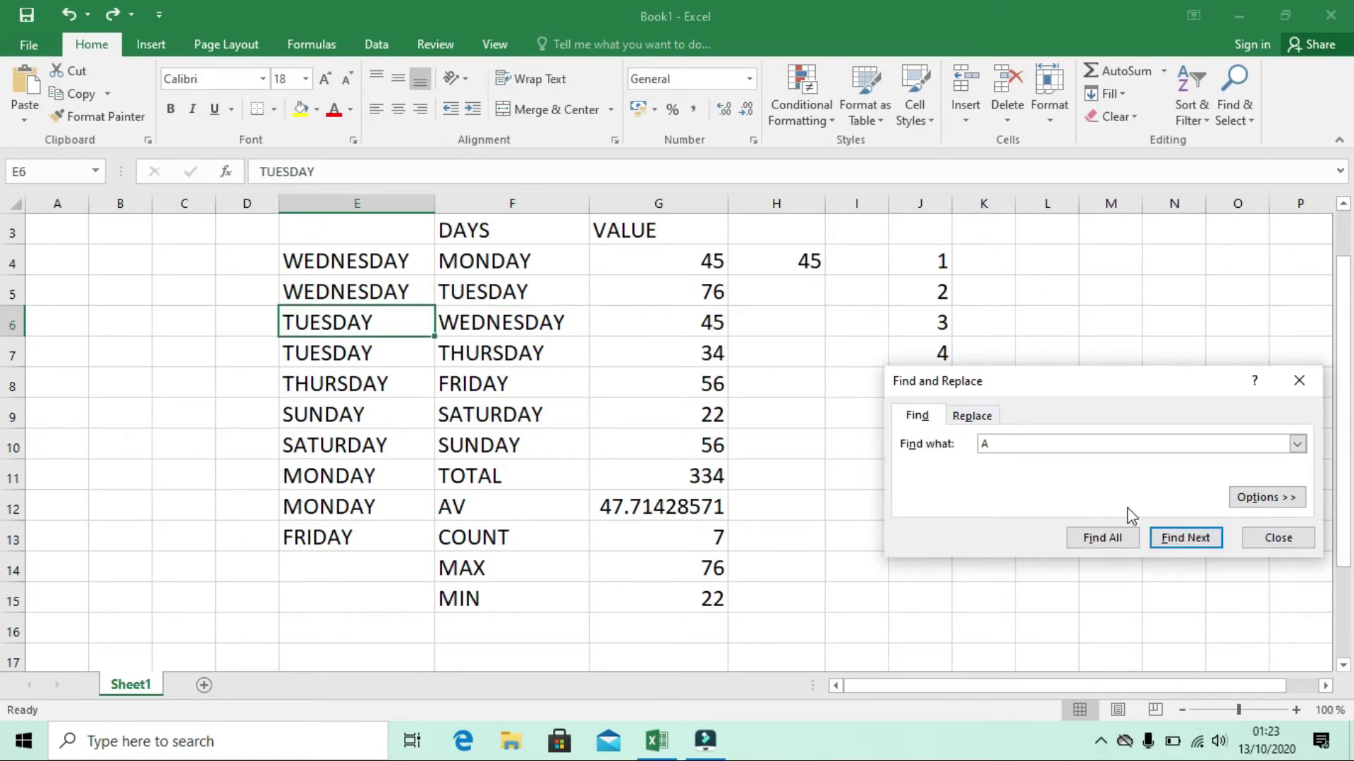
pyautogui.click(1189, 540)
pyautogui.click(1189, 540)
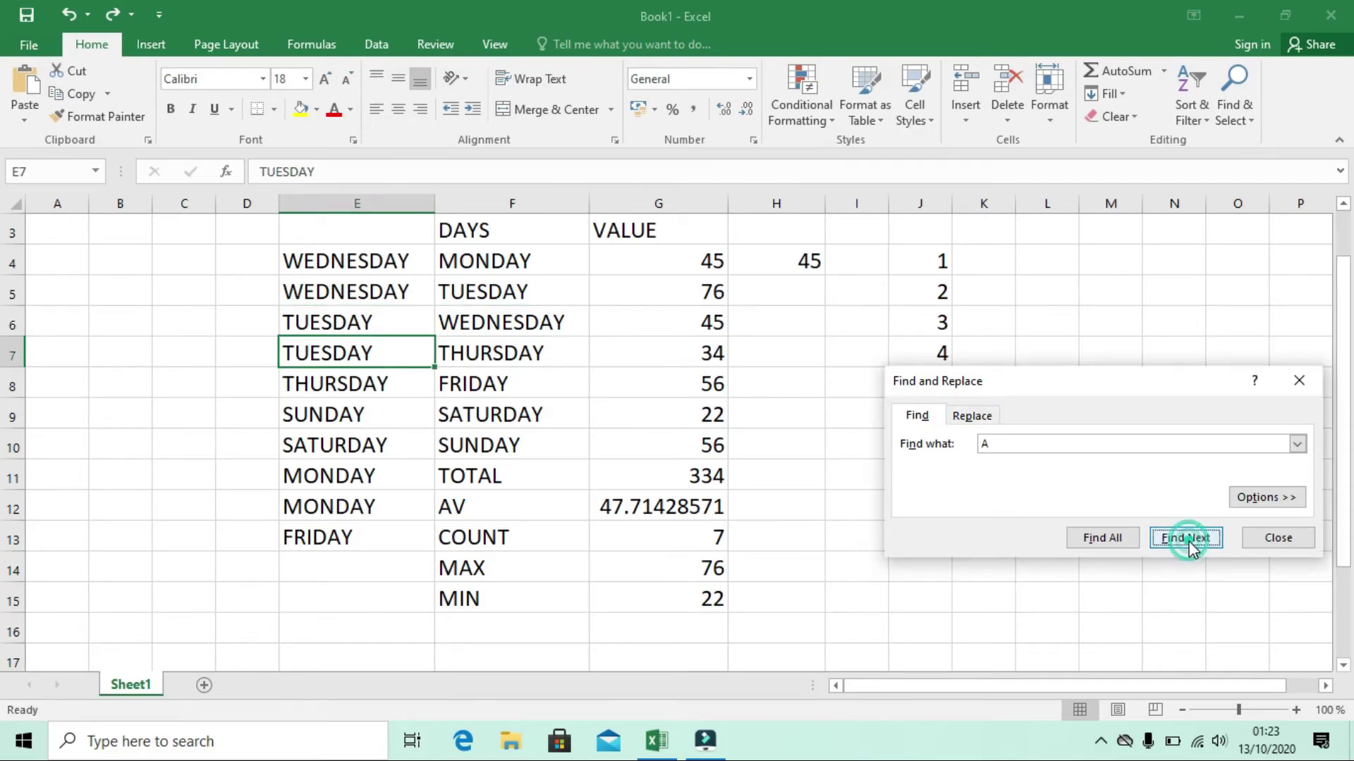
pyautogui.click(1188, 540)
pyautogui.click(1188, 540)
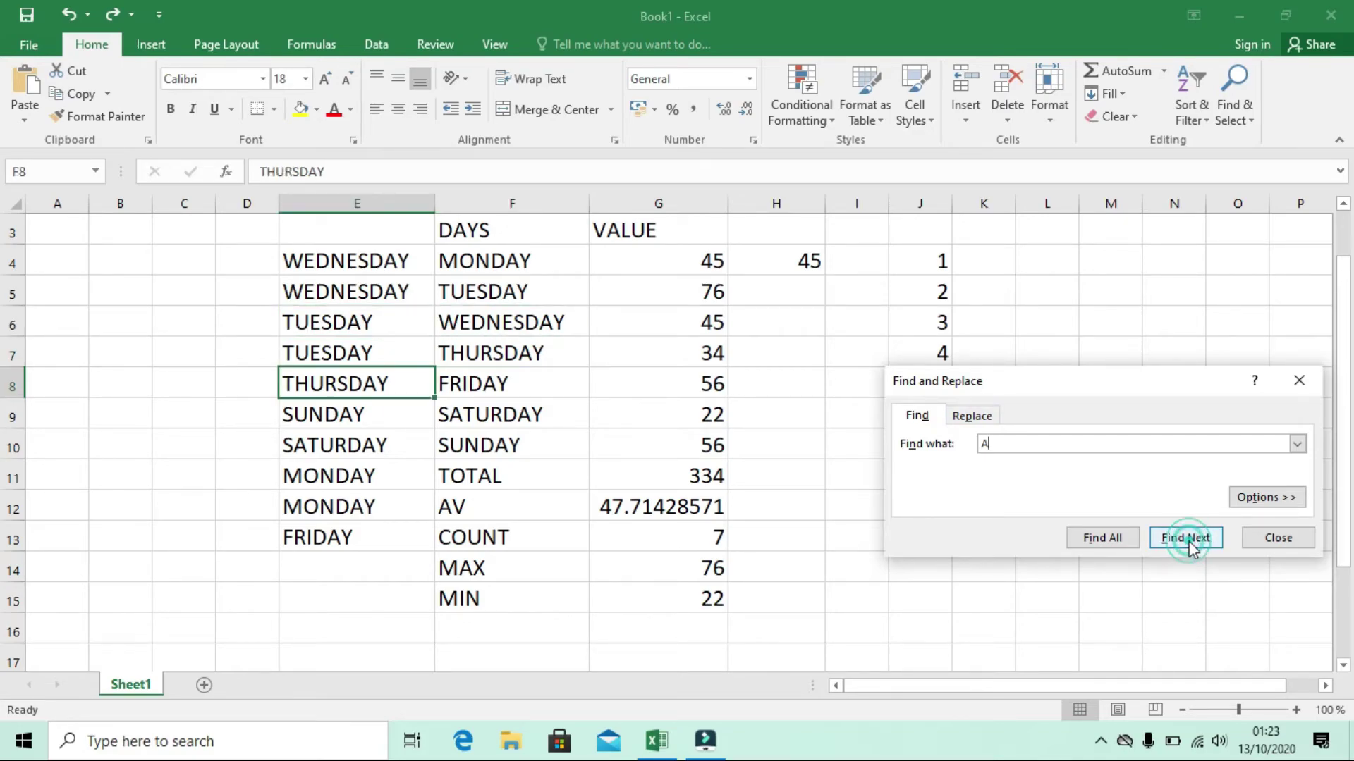
pyautogui.click(1189, 540)
pyautogui.click(1189, 540)
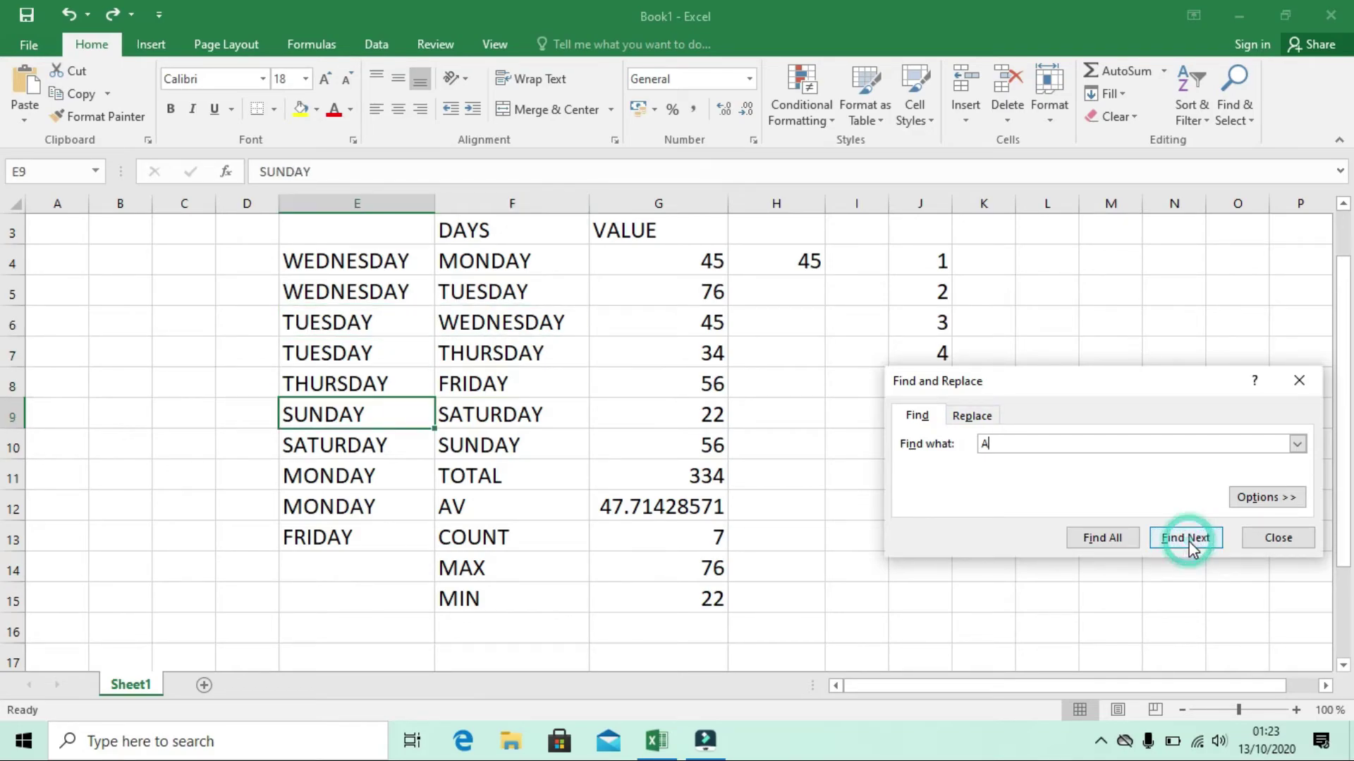
# - Change the search text to ON and go through its matches repeatedly, ending on cell F4
pyautogui.click(998, 445)
pyautogui.press('BackSpace')
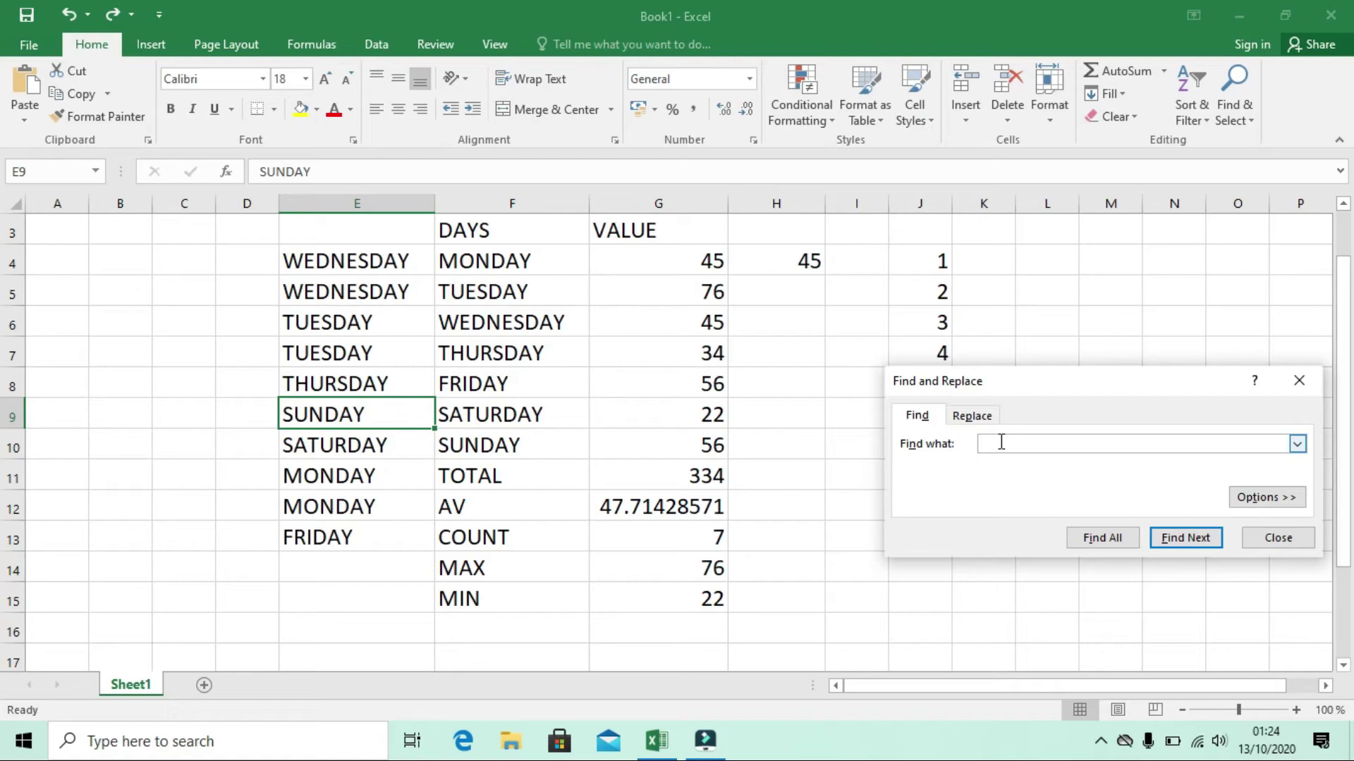
pyautogui.write('ON')
pyautogui.click(1185, 542)
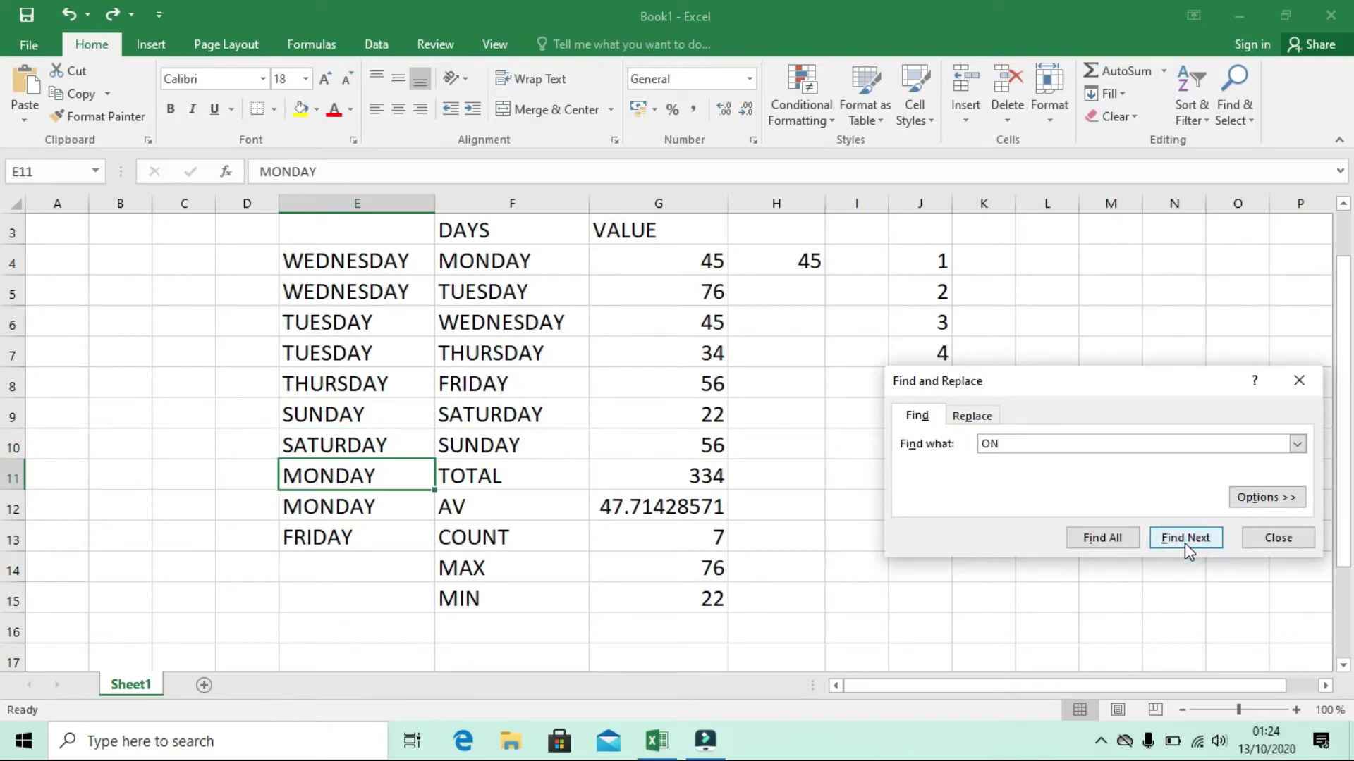
pyautogui.click(1185, 543)
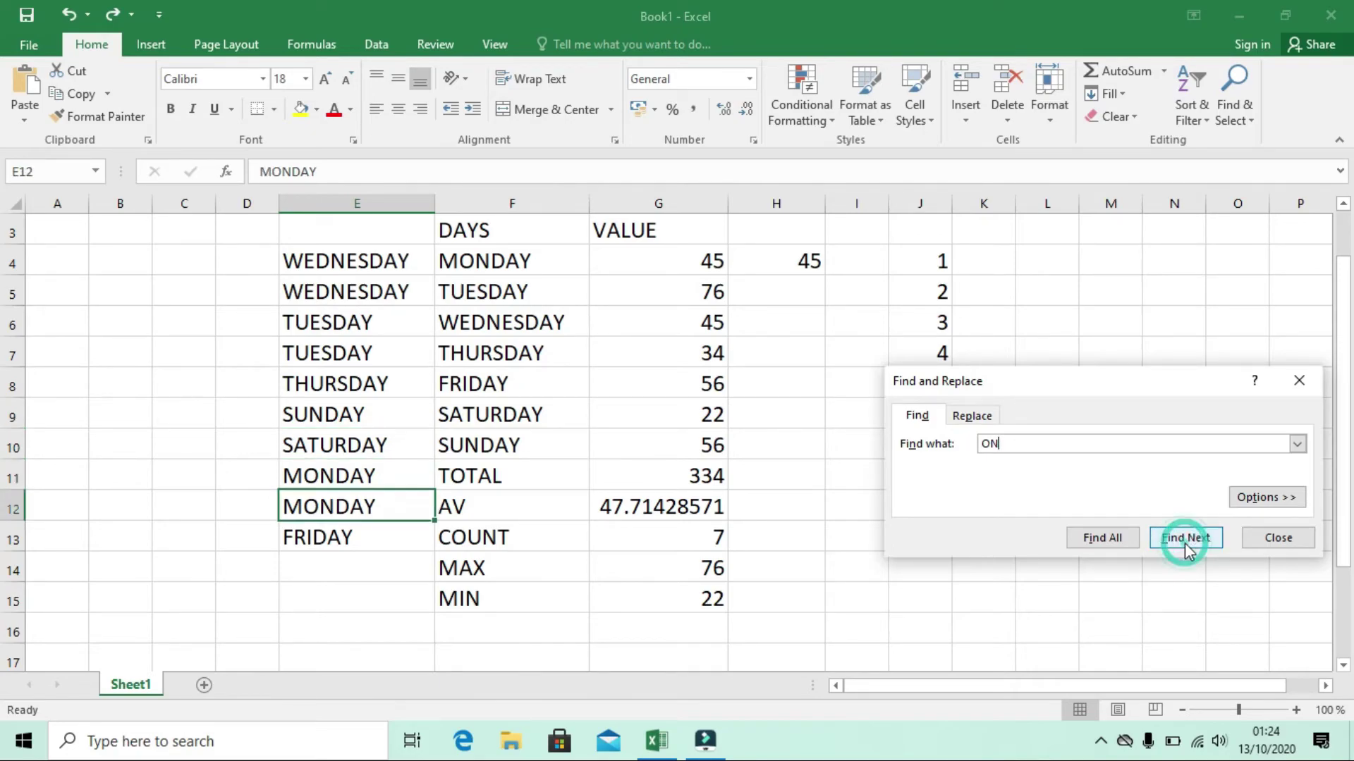
pyautogui.click(1185, 543)
pyautogui.click(1185, 543)
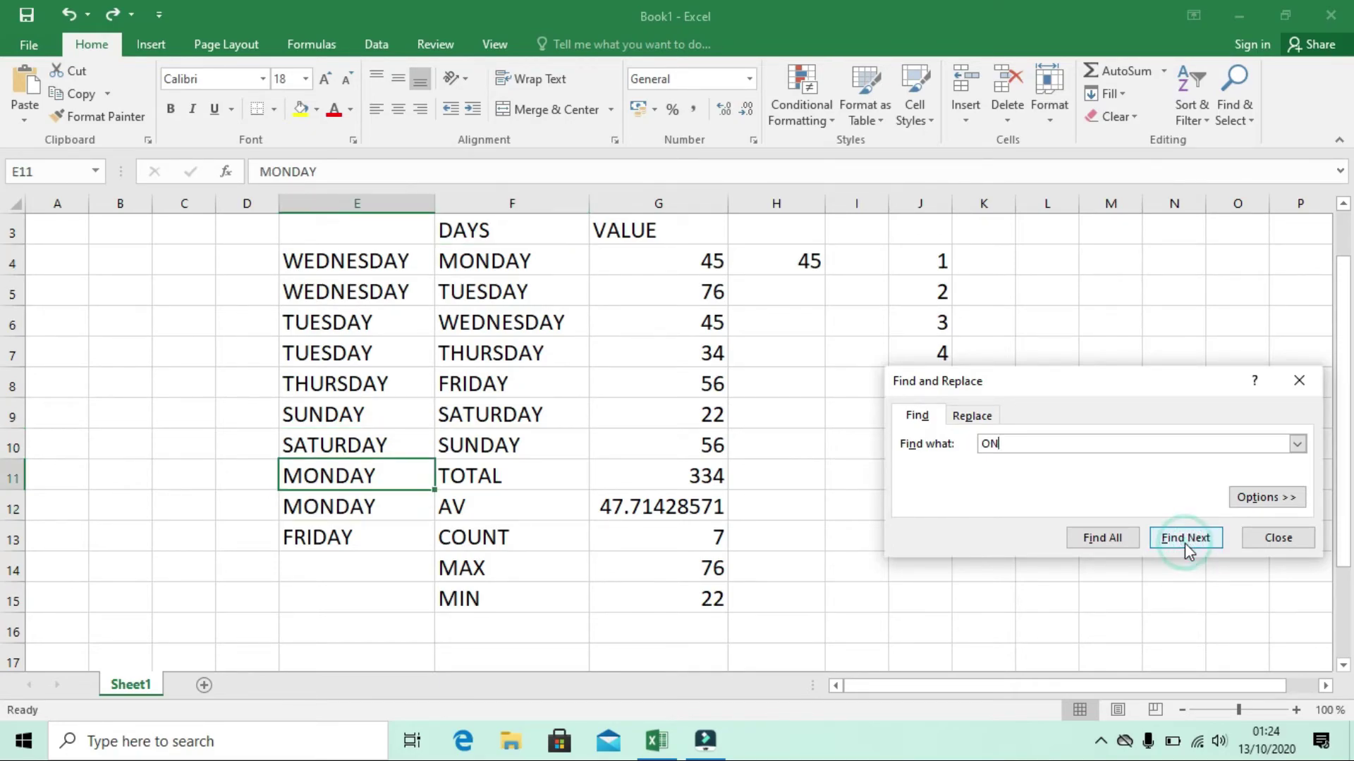
pyautogui.click(1184, 543)
pyautogui.click(1184, 543)
pyautogui.click(1184, 543)
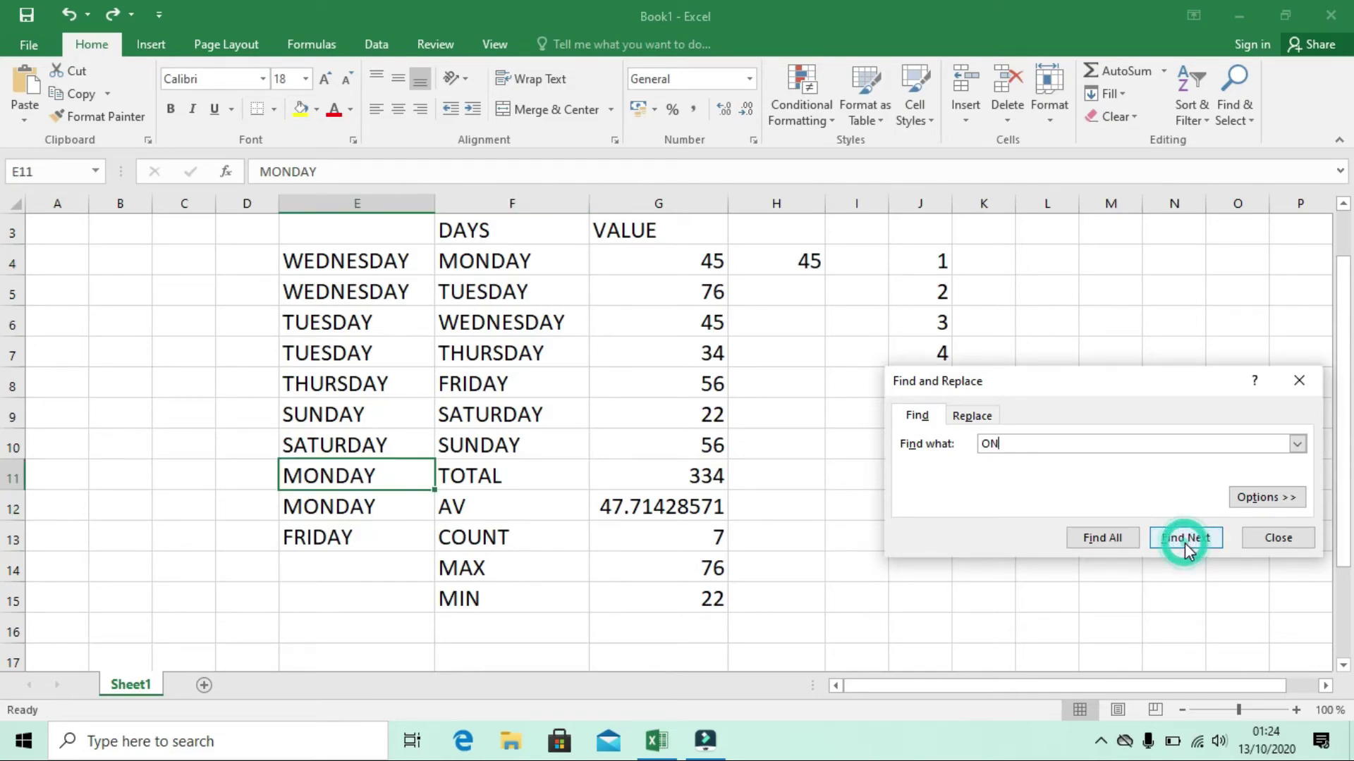
pyautogui.click(1185, 543)
pyautogui.click(1185, 543)
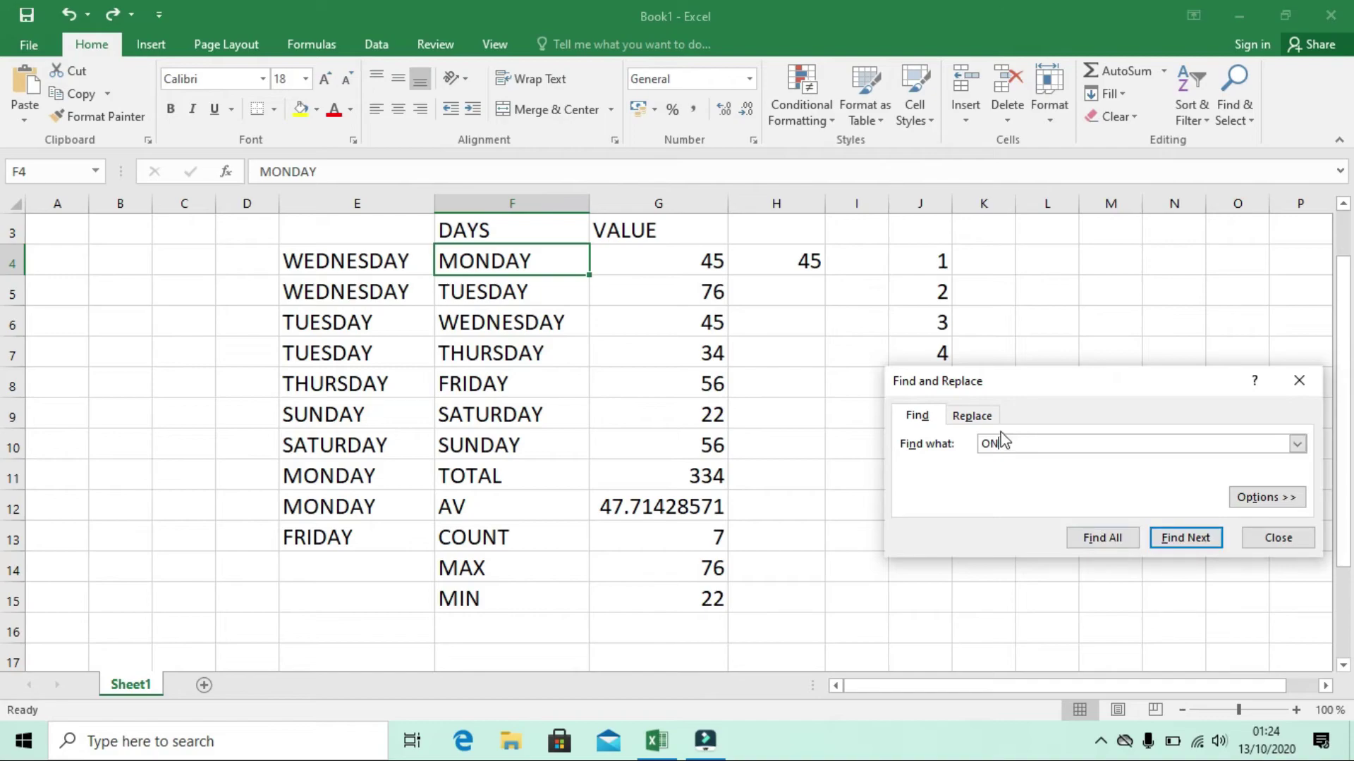
# - Replace all occurrences of ON with AN in the sheet
pyautogui.click(978, 417)
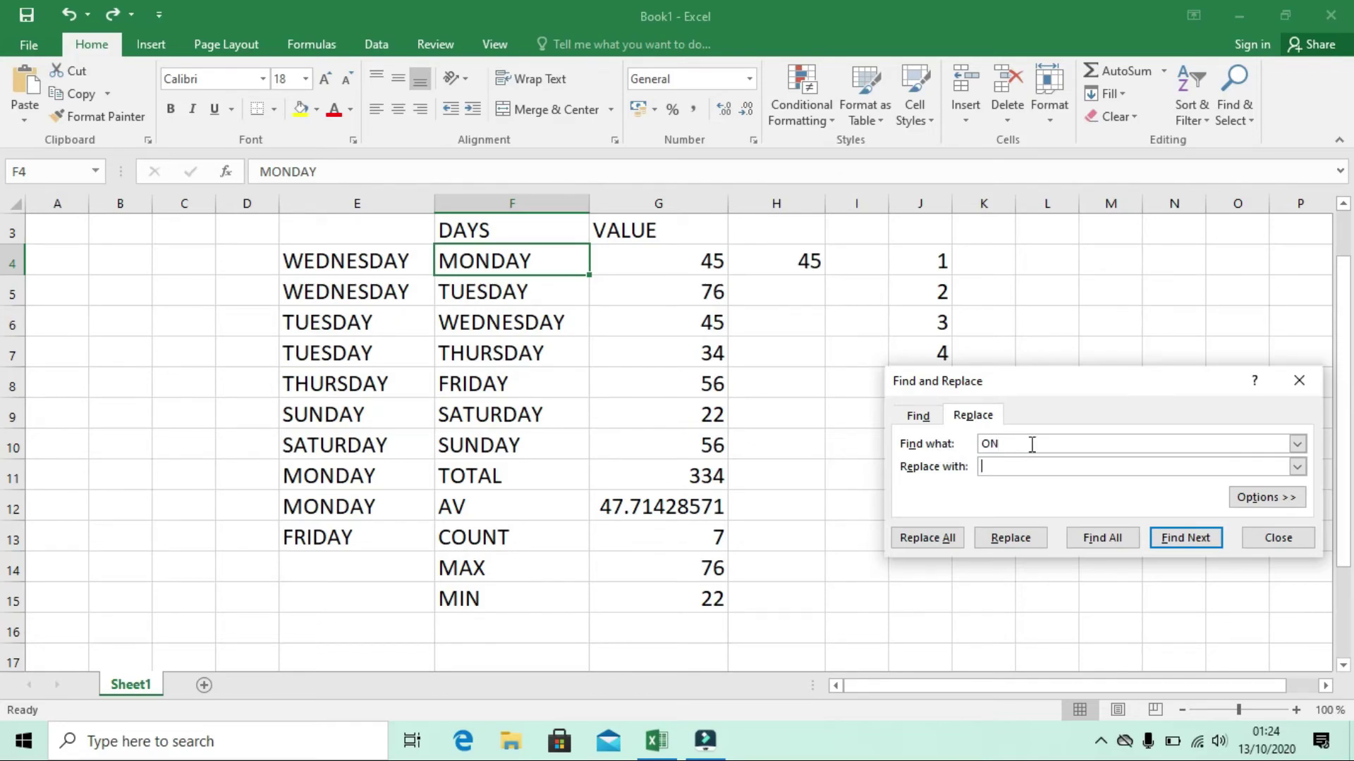
pyautogui.click(993, 463)
pyautogui.write('AN')
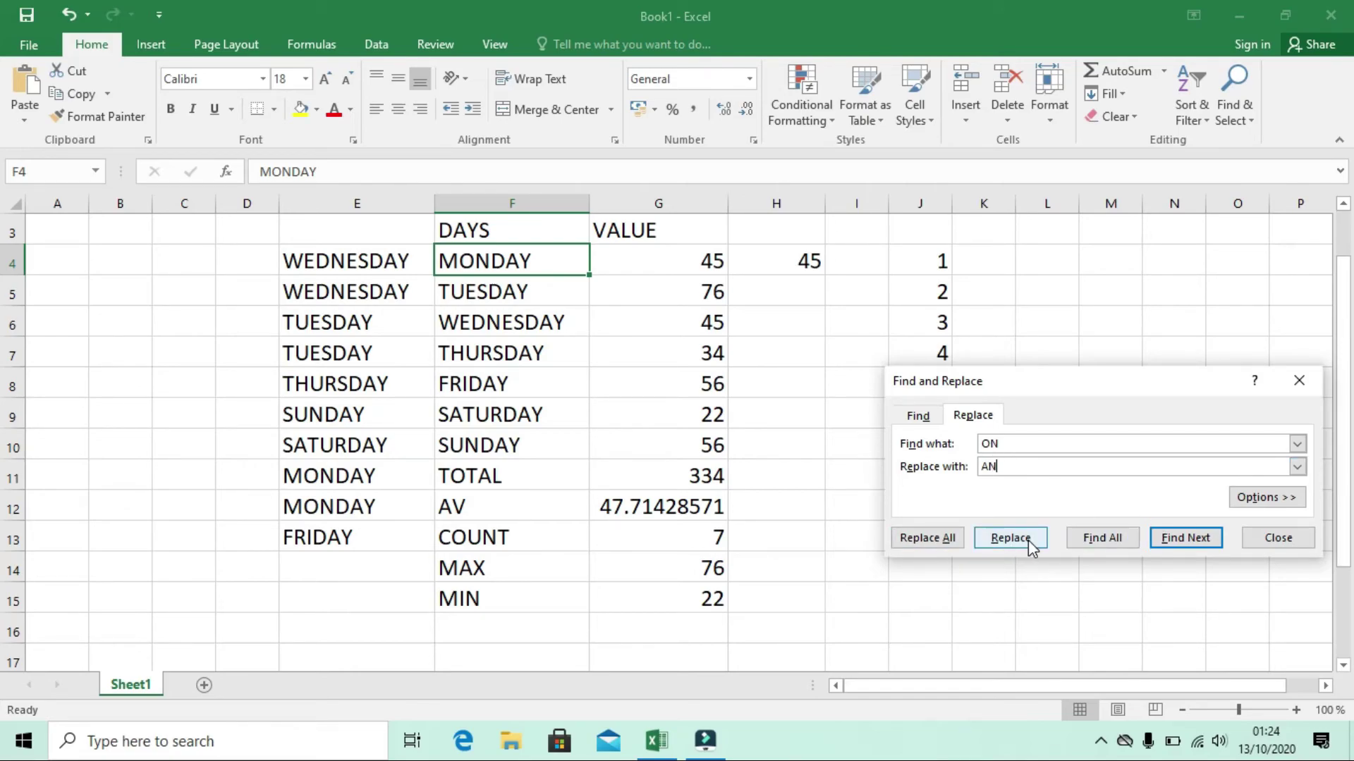
pyautogui.click(928, 539)
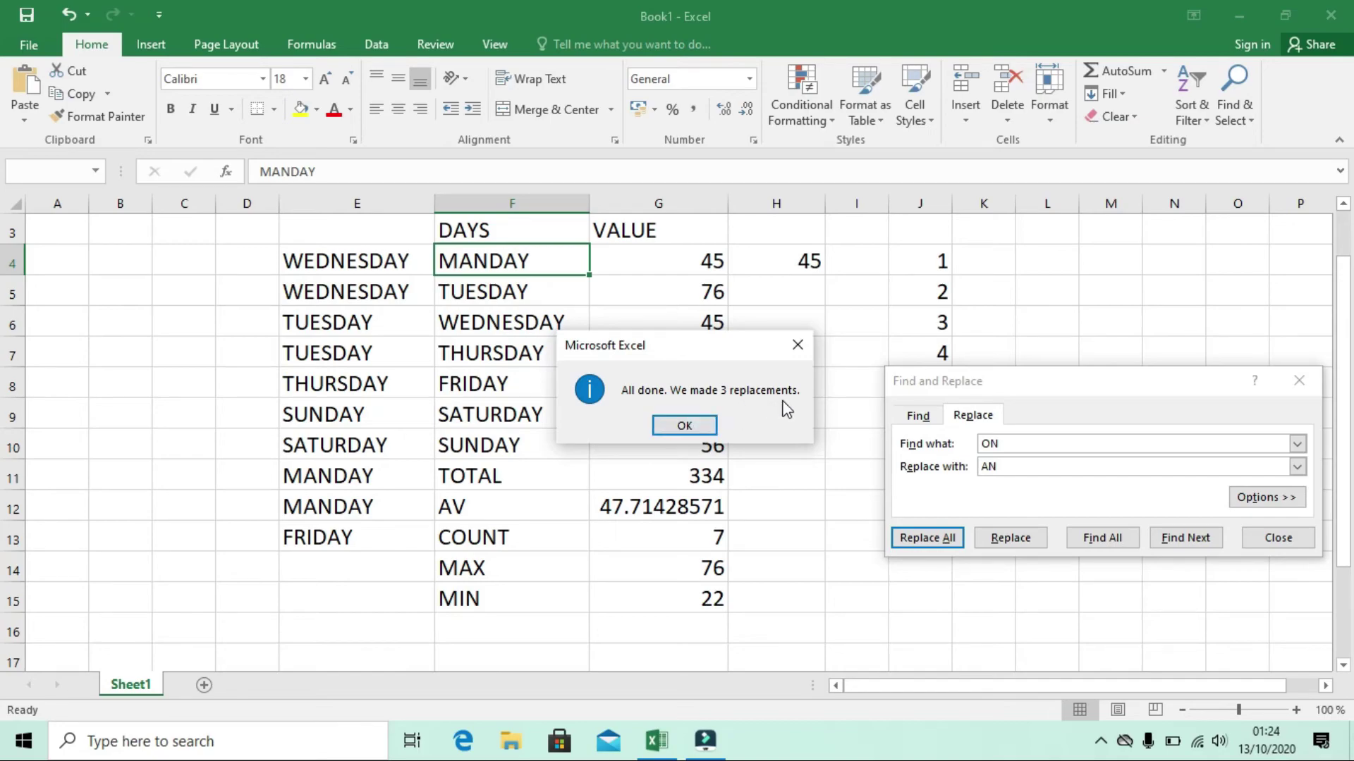
pyautogui.click(698, 423)
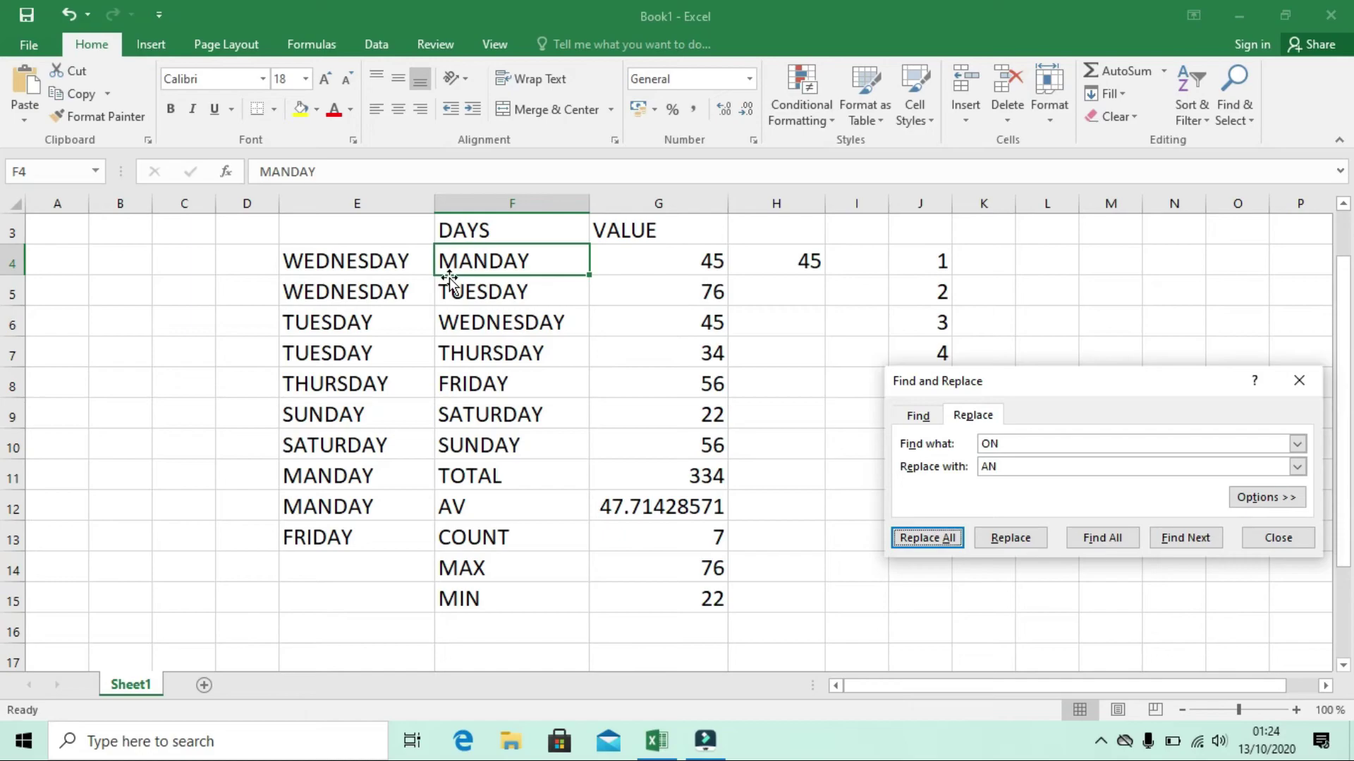
# - Replace all occurrences of AN with ON in the sheet and close the Find and Replace dialog
pyautogui.doubleClick(1014, 443)
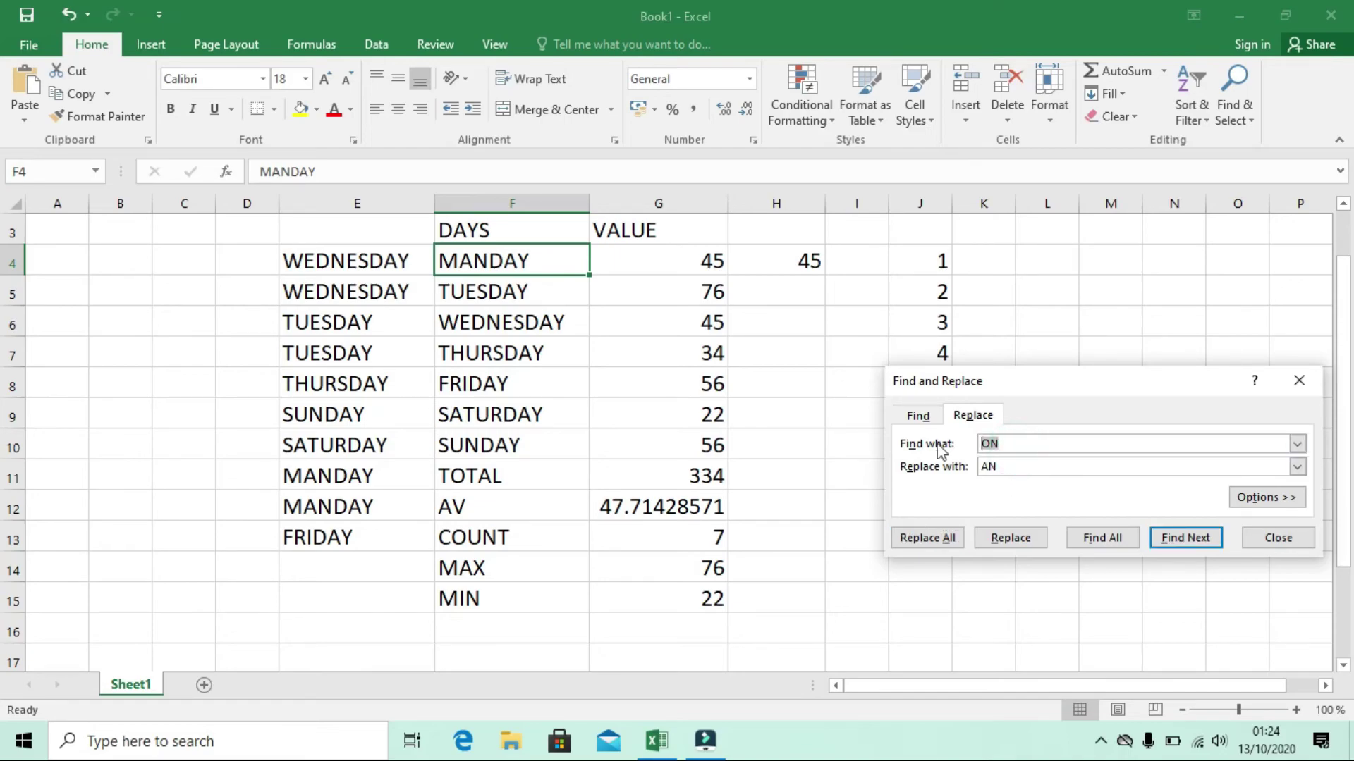
pyautogui.write('AN')
pyautogui.doubleClick(1002, 468)
pyautogui.write('ON')
pyautogui.click(911, 540)
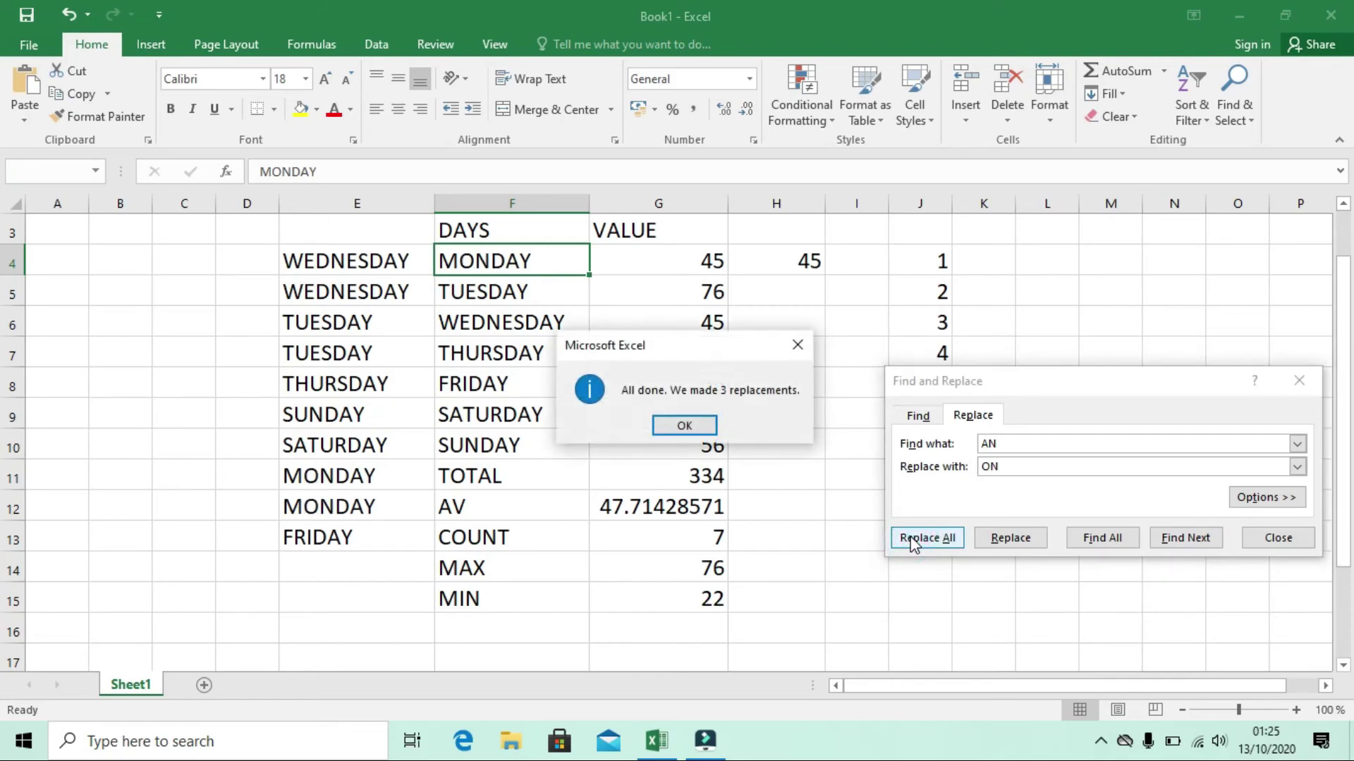
pyautogui.click(695, 423)
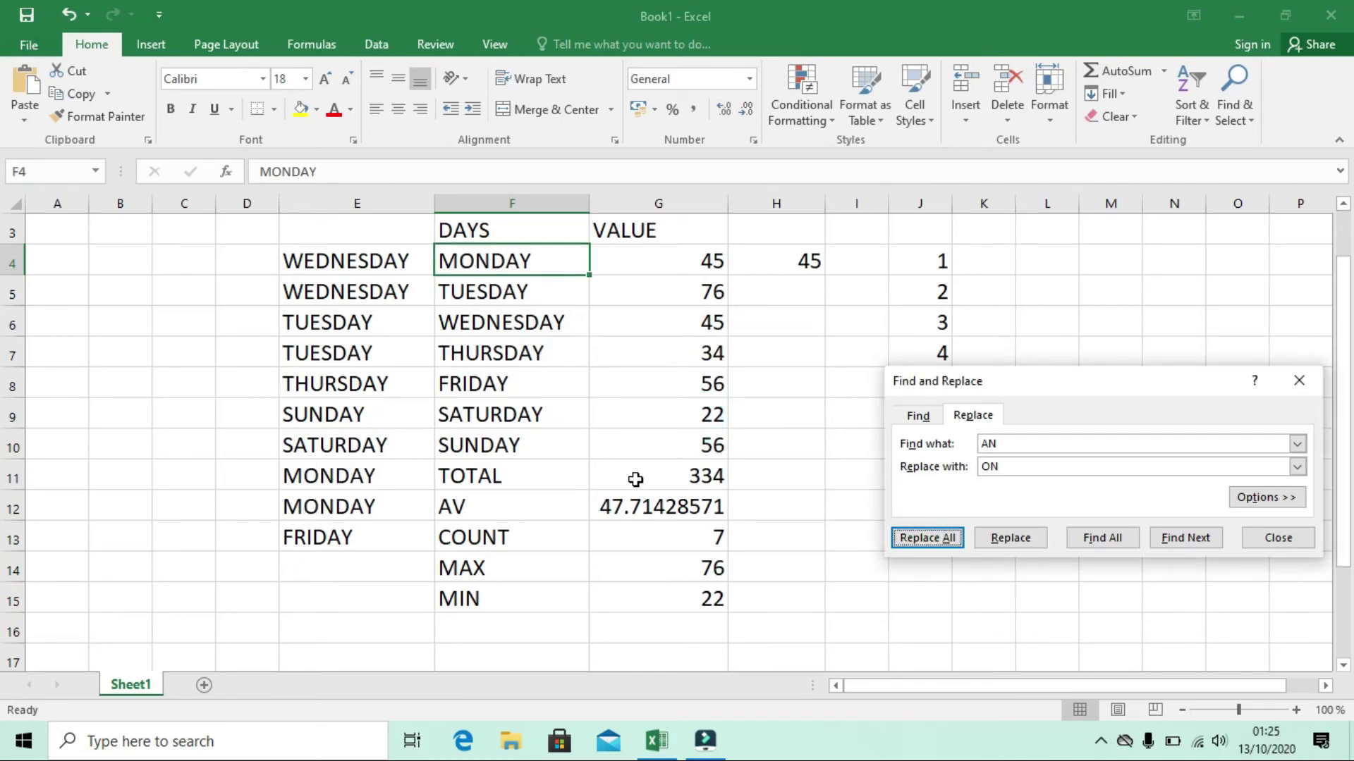
pyautogui.click(1242, 113)
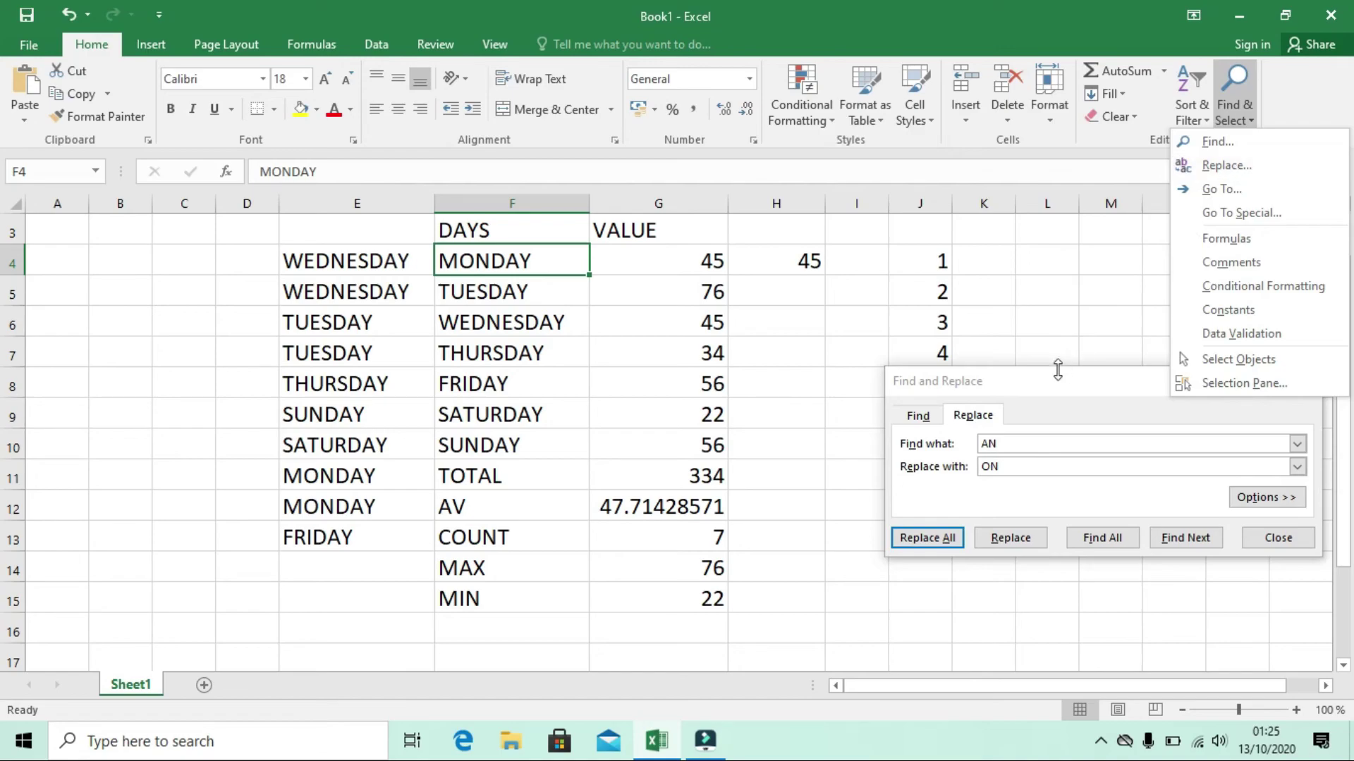
pyautogui.moveTo(1062, 390); pyautogui.dragTo(819, 438)
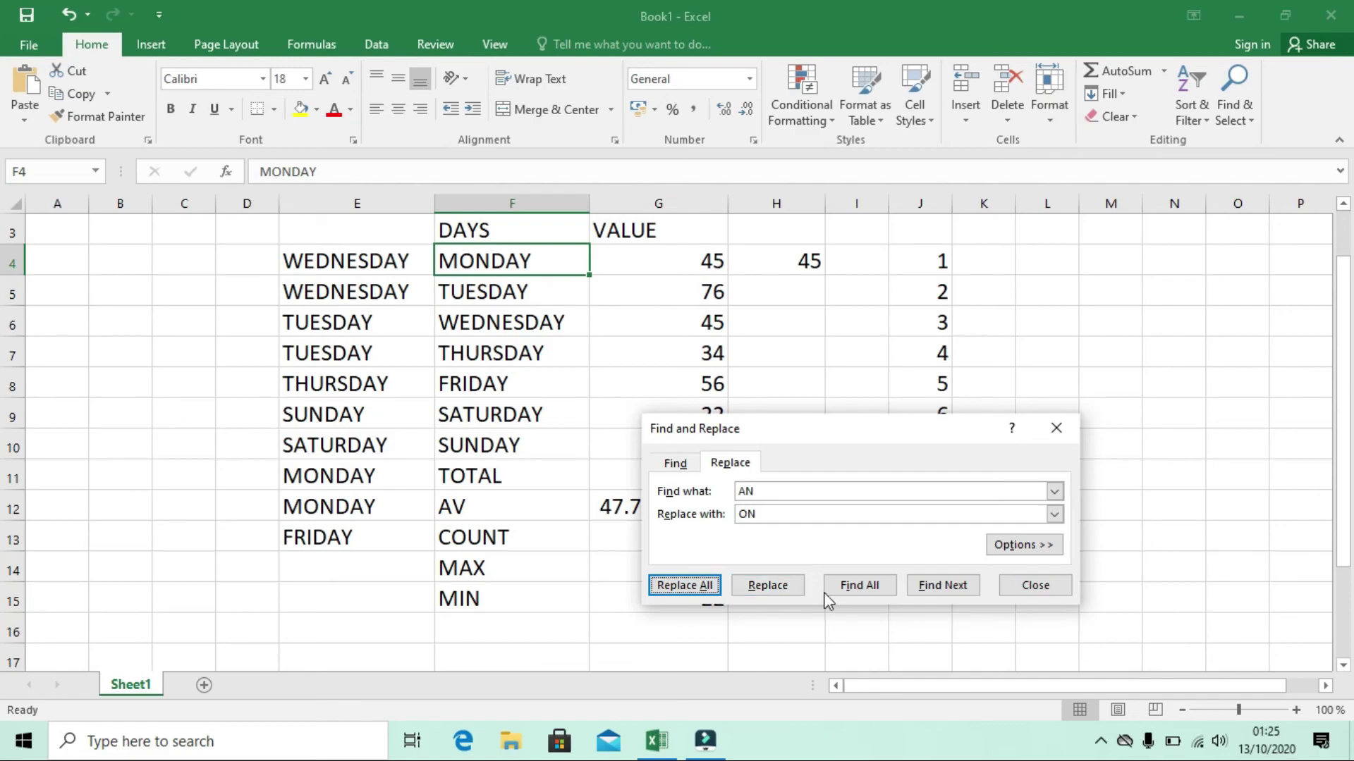
pyautogui.click(1043, 586)
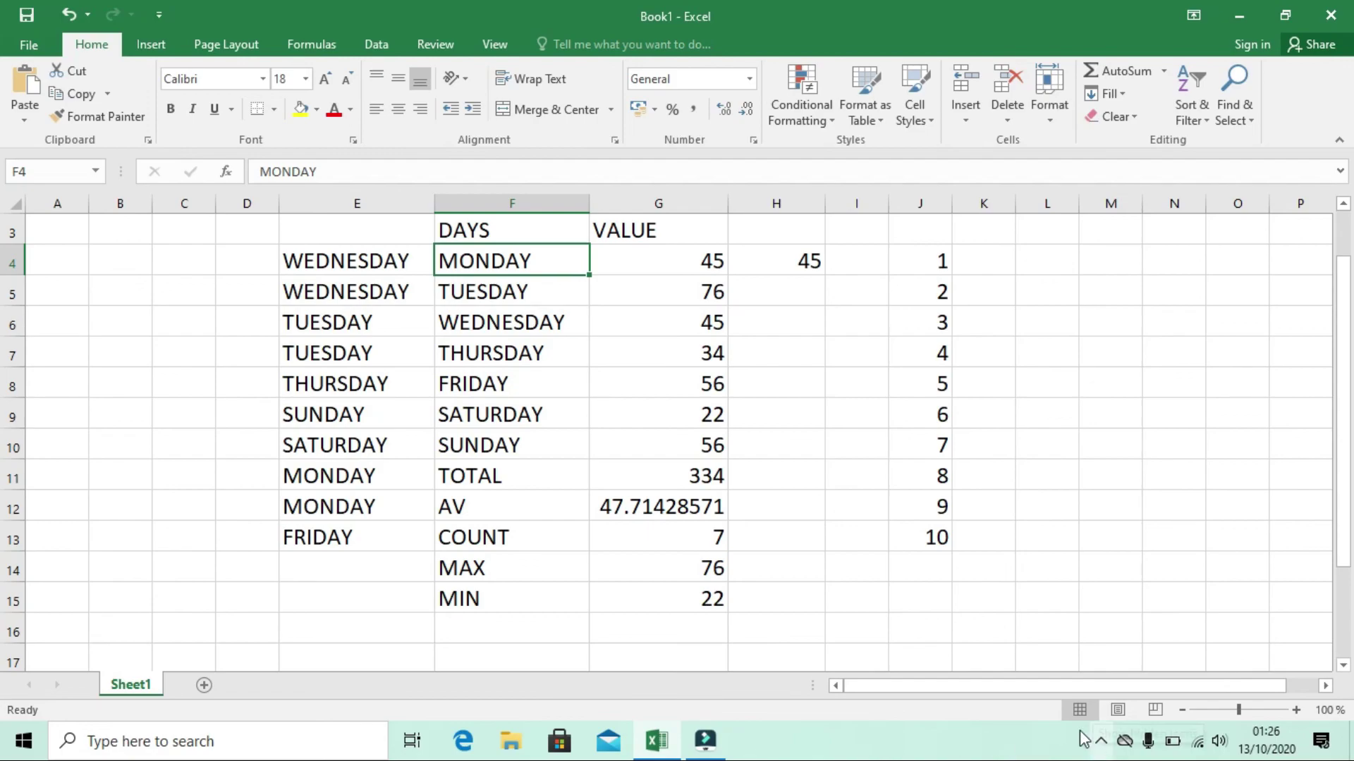
# - Close the Book1 workbook
pyautogui.click(156, 48)
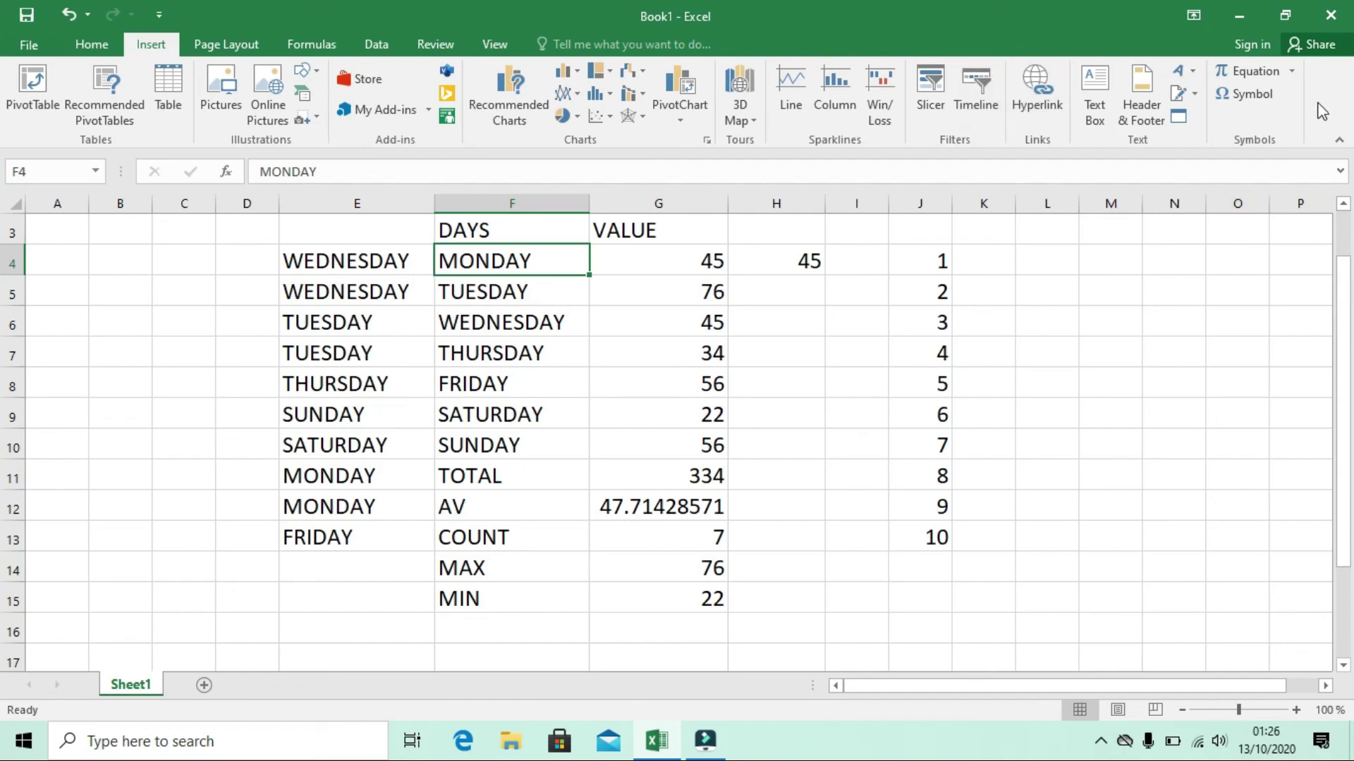
pyautogui.click(1331, 15)
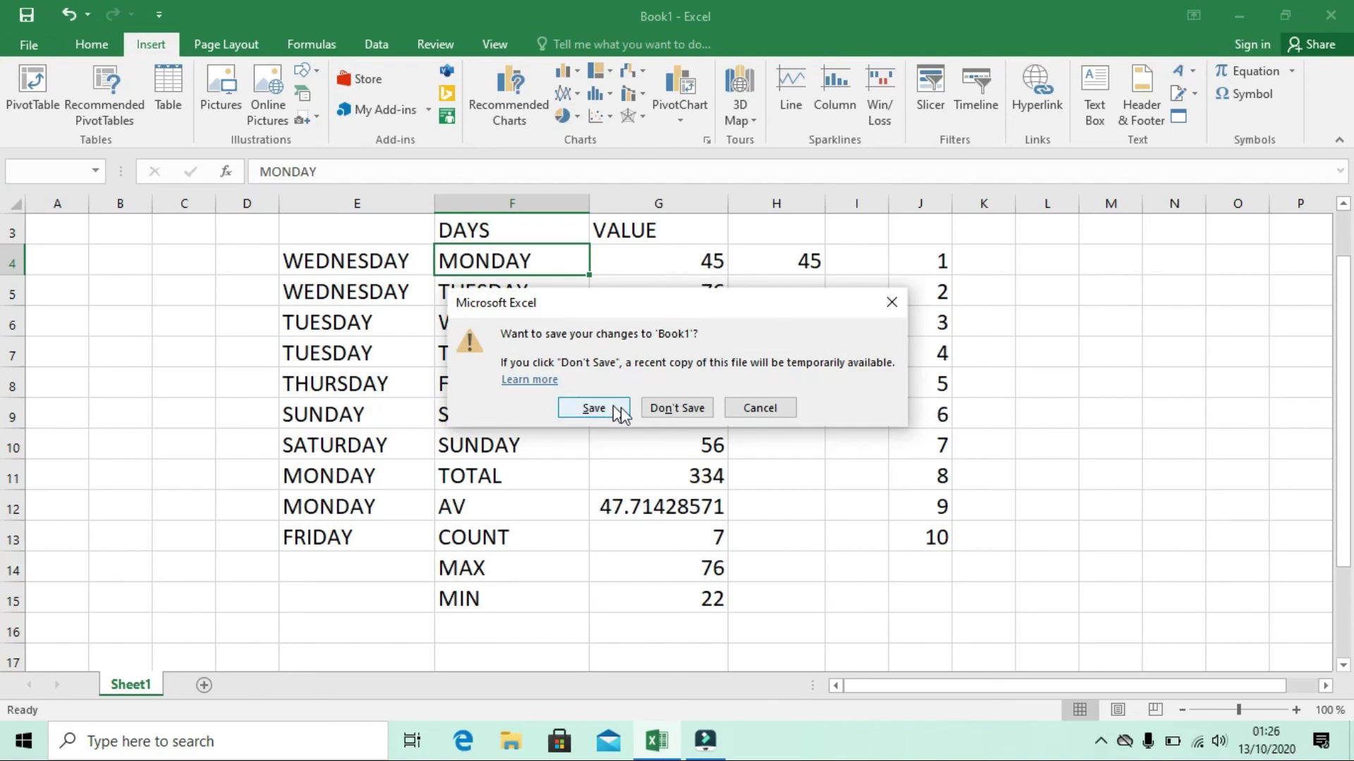
pyautogui.click(1103, 742)
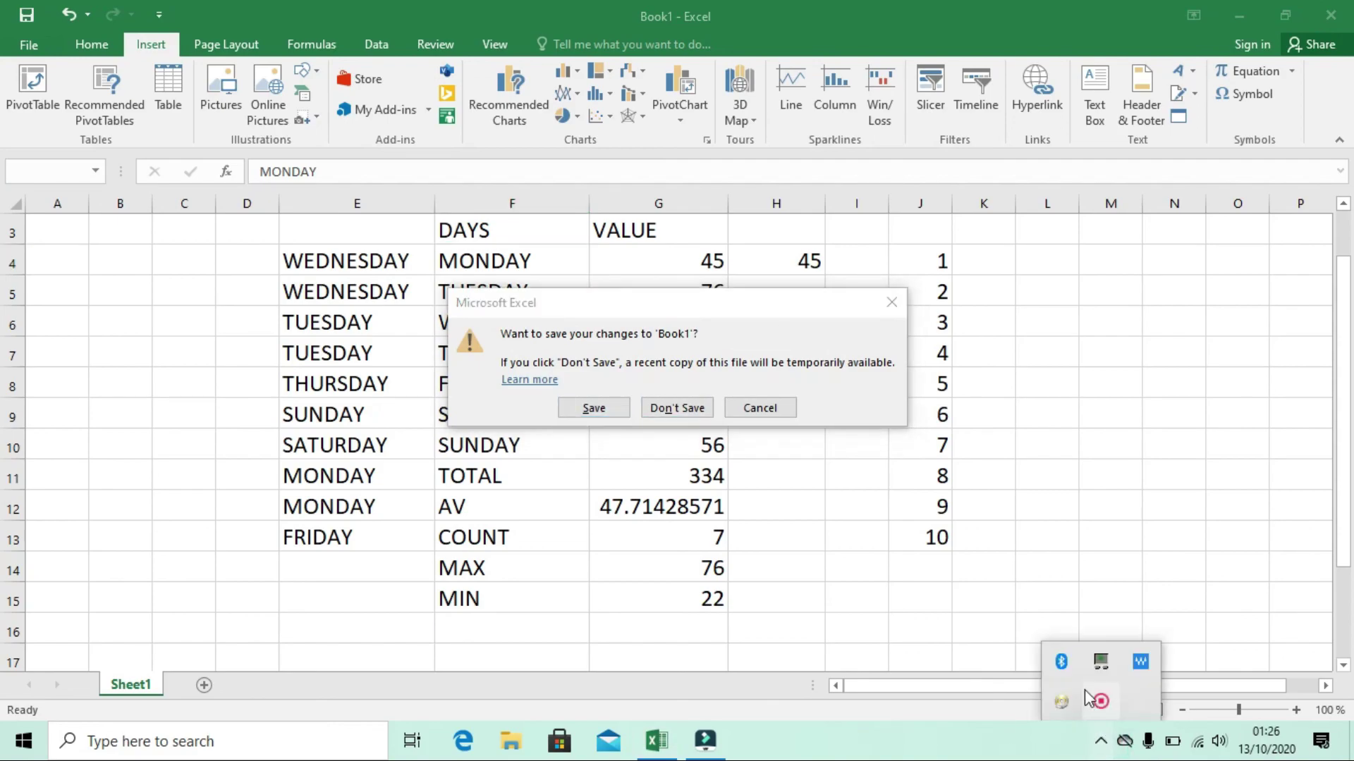